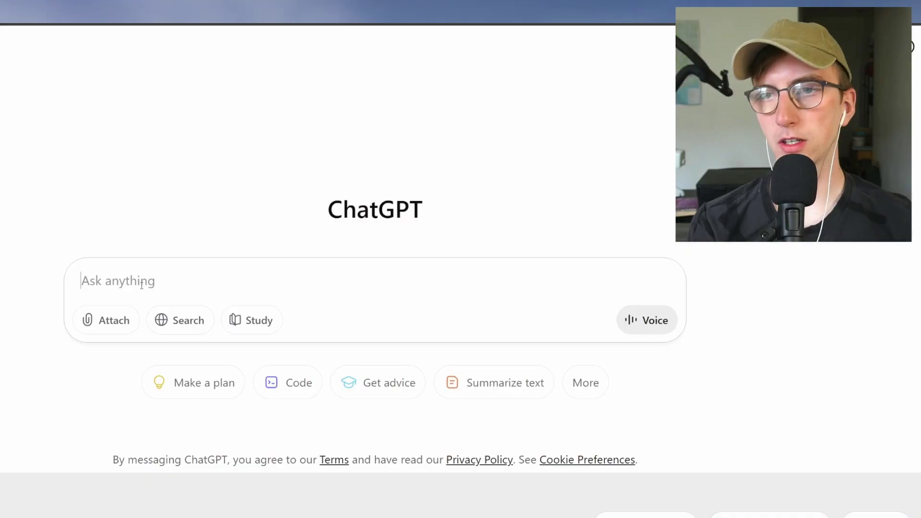
type("Hi!")
- Send ChatGPT the question on finding and trading financial market inefficiencies
key("BackSpace")
key("BackSpace")
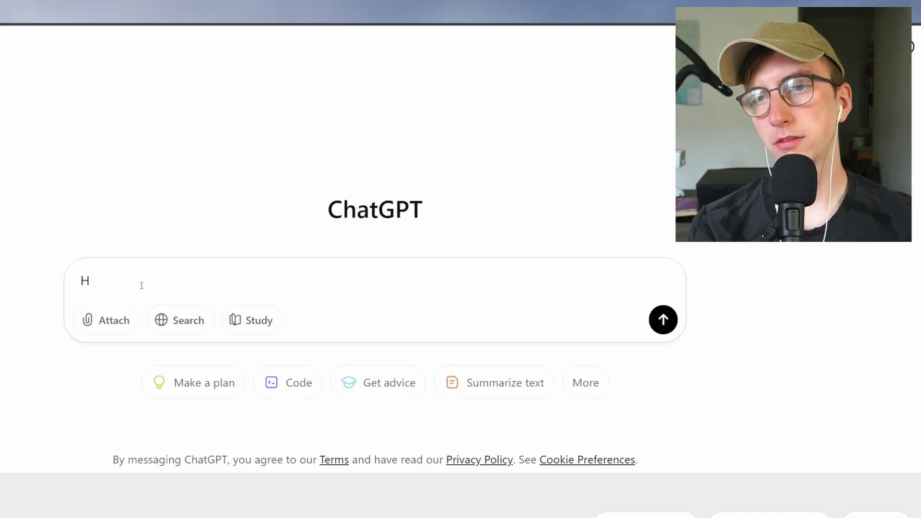
type("i! I want to try a")
key("BackSpace")
key("BackSpace")
key("BackSpace")
type("learn how to find ine")
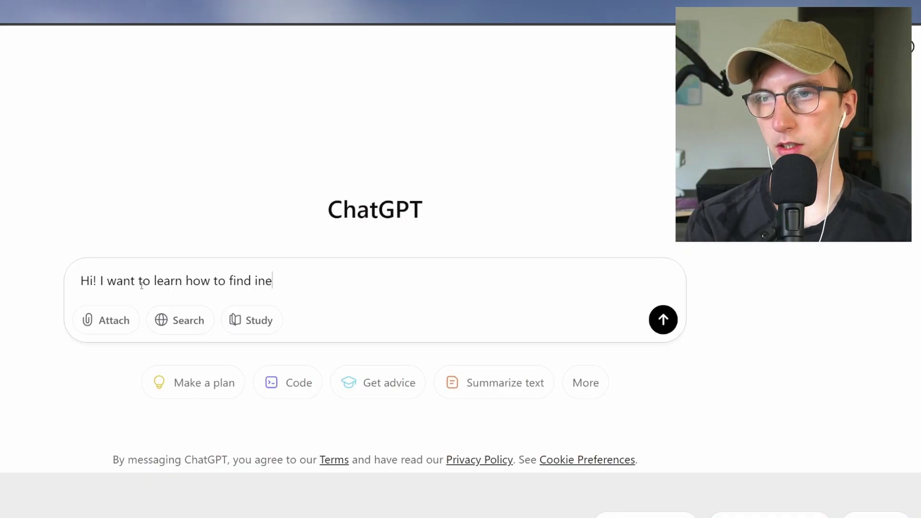
type("fficiencies in the financial markets in order to profit from them. How")
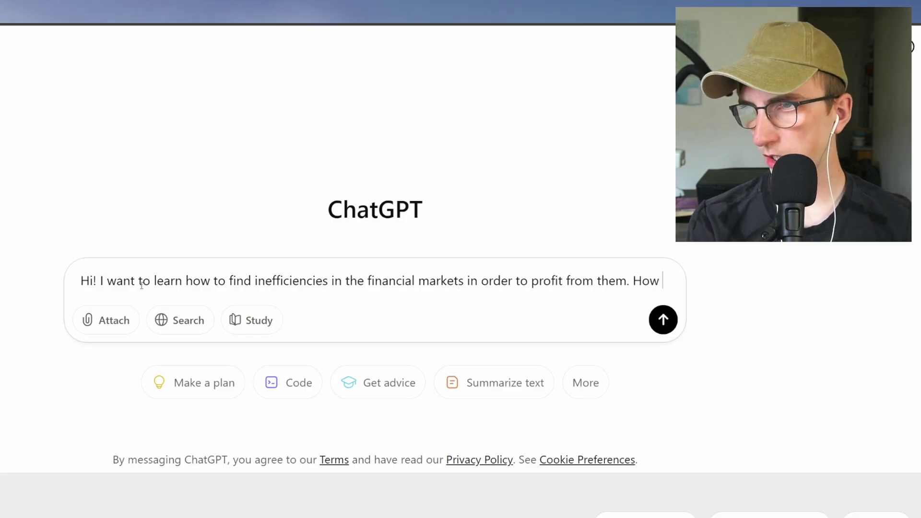
type(" would I be able to do this, and can you help me le")
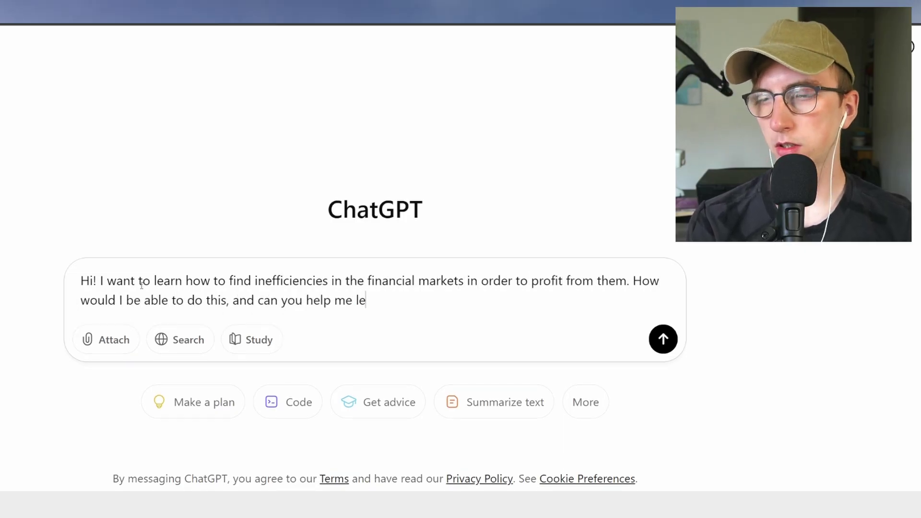
type("arn about finding th")
key("BackSpace")
key("BackSpace")
type("inefficiencies ")
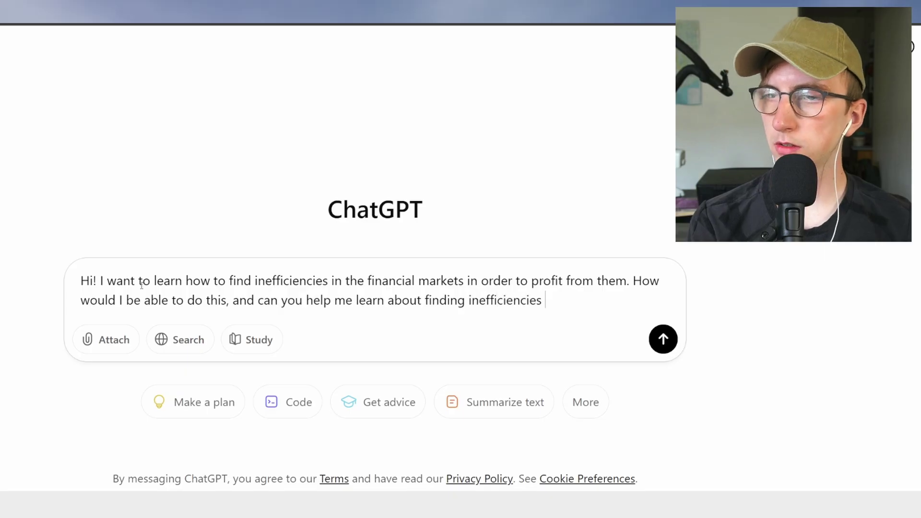
type("and trading on them")
key("Return")
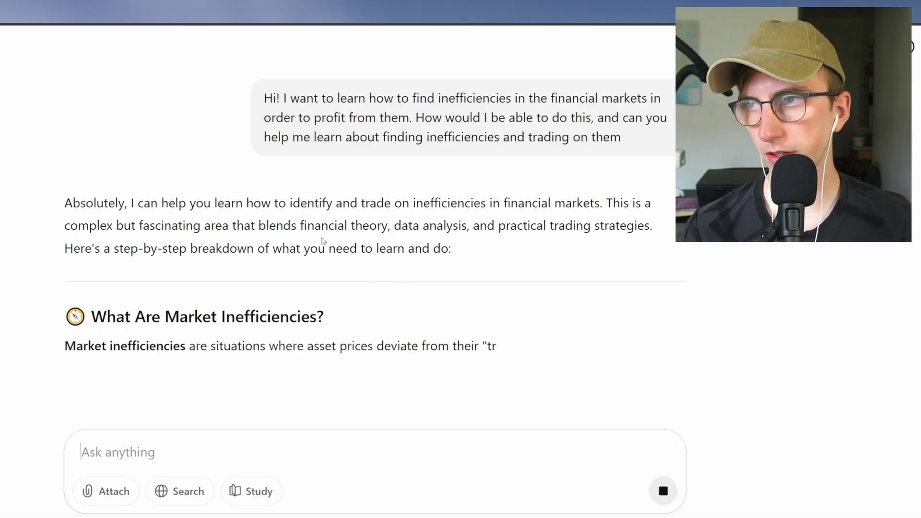
scroll(323, 240, "down", 2)
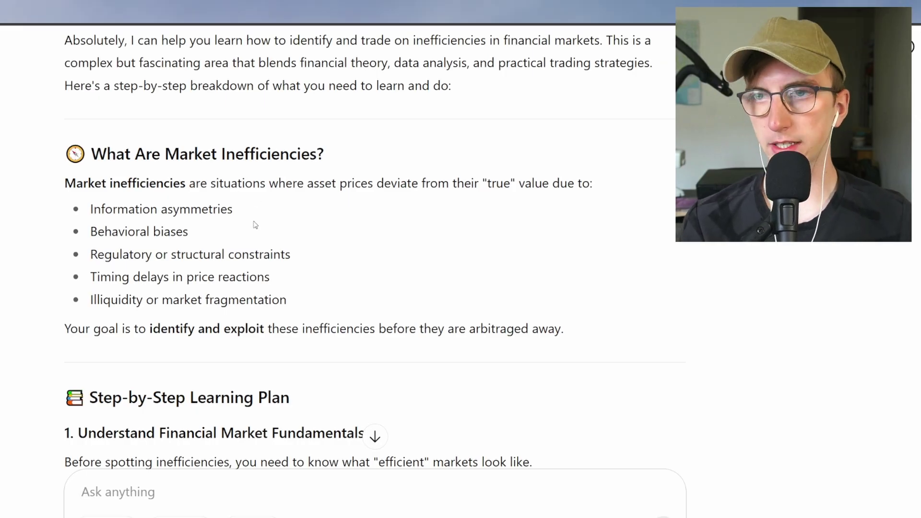
scroll(174, 243, "down", 1)
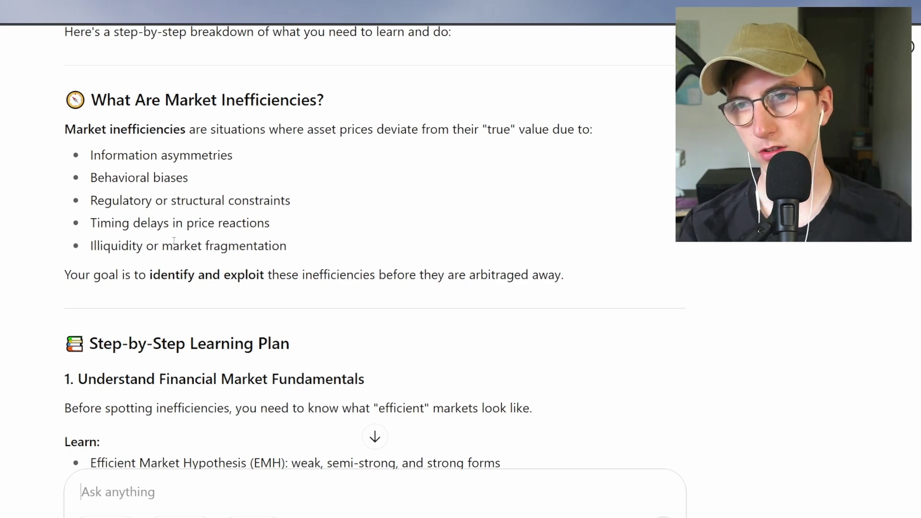
scroll(174, 243, "down", 5)
left_click_drag(90, 162, 346, 179)
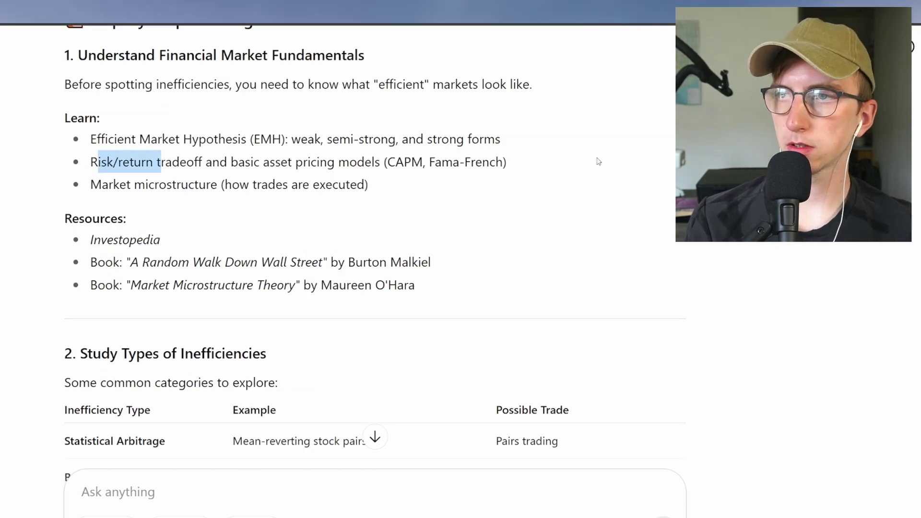
- Read the recommended resources: Investopedia, the Random Walk book and O'Hara's market book
left_click(245, 162)
scroll(273, 184, "down", 1)
double_click(123, 186)
left_click(123, 208)
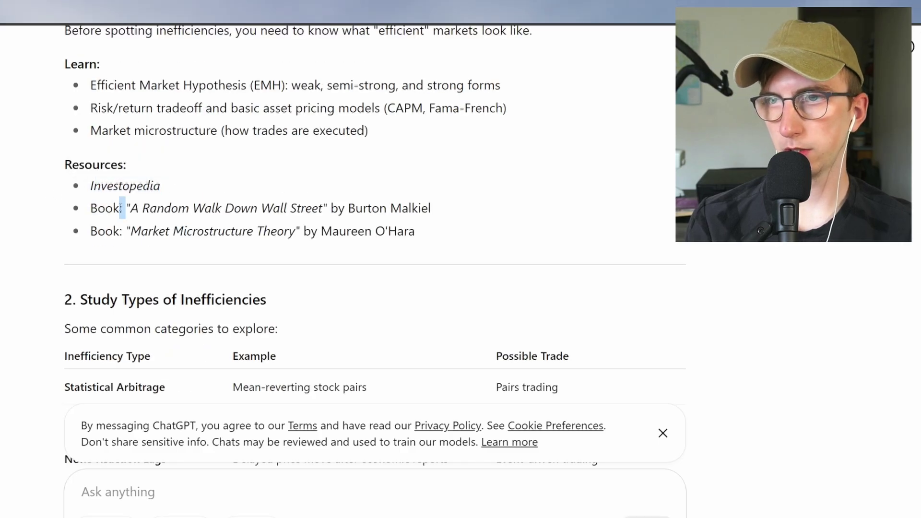
triple_click(178, 211)
double_click(151, 231)
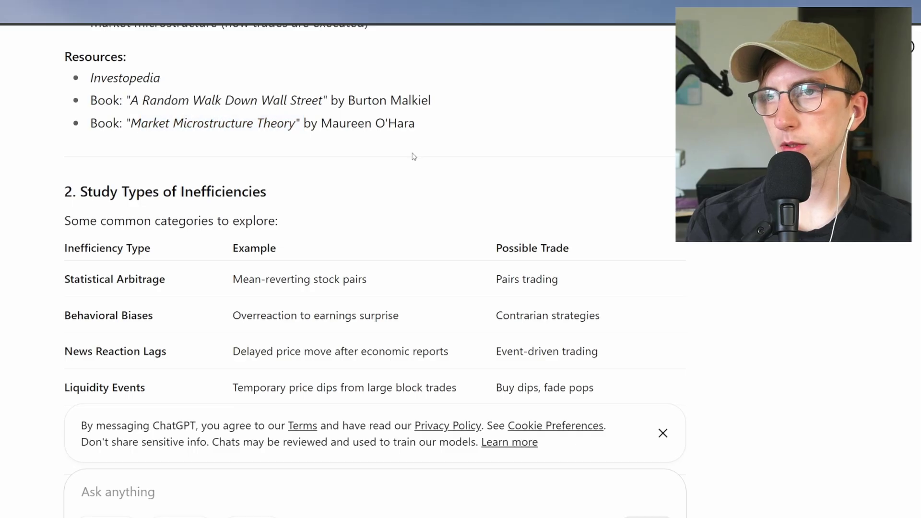
left_click_drag(335, 125, 480, 138)
left_click(479, 138)
scroll(479, 138, "down", 3)
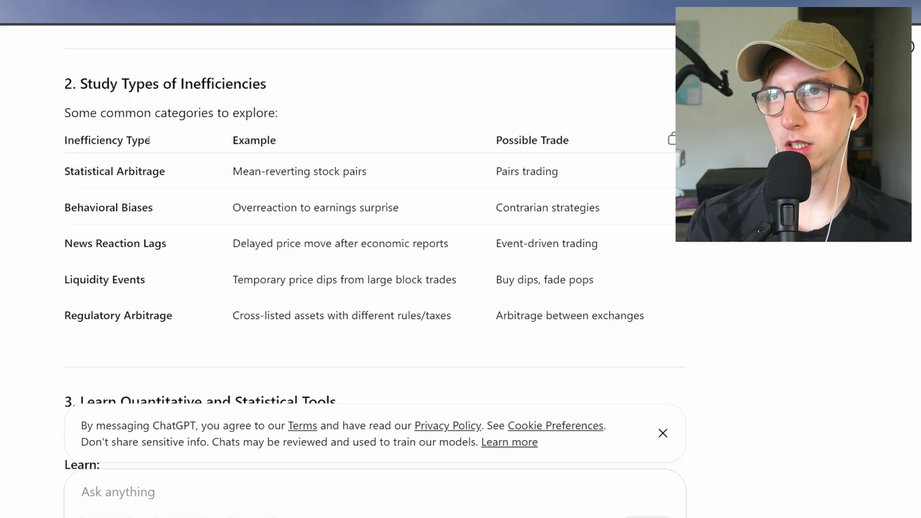
scroll(155, 113, "down", 1)
scroll(315, 246, "down", 4)
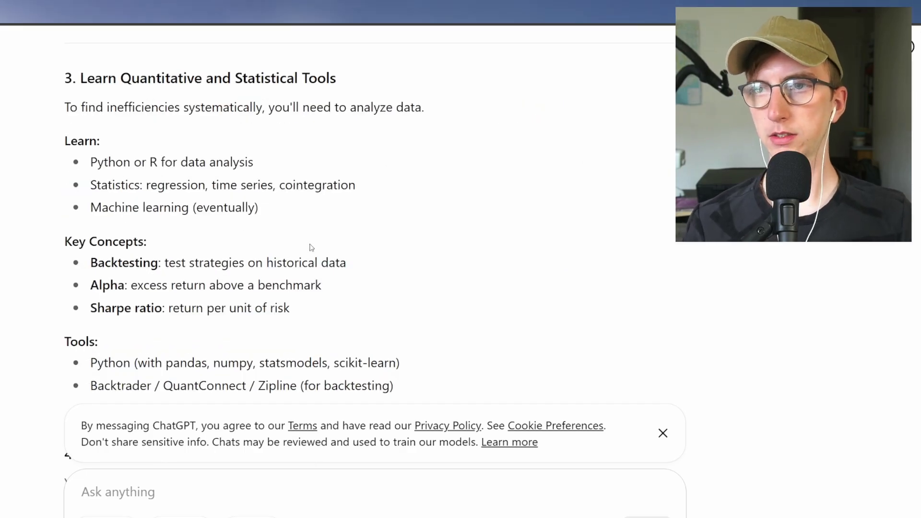
scroll(312, 248, "down", 2)
- Read the Alpha and Sharpe ratio definitions and the Data Gathering step in the plan
left_click_drag(131, 123, 257, 123)
left_click(256, 123)
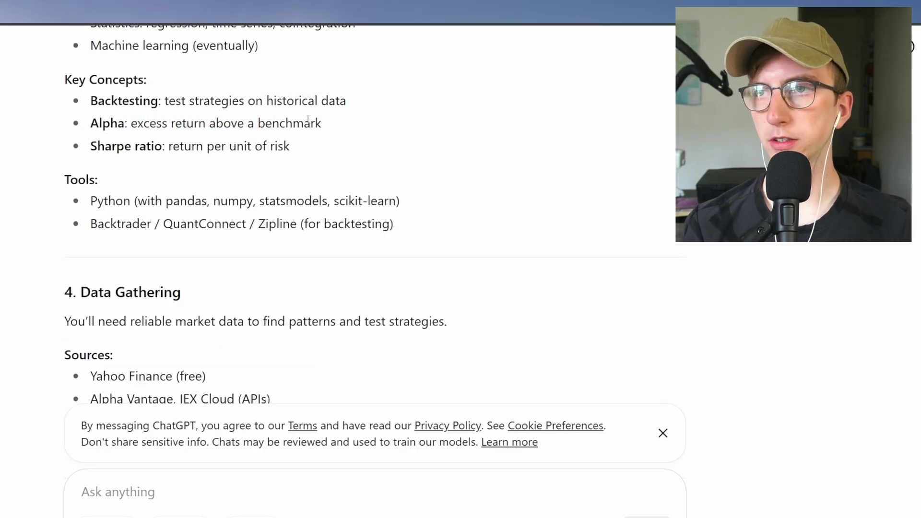
mouse_move(312, 123)
left_mouse_down()
mouse_move(93, 123)
mouse_move(220, 149)
left_mouse_up()
left_click(219, 150)
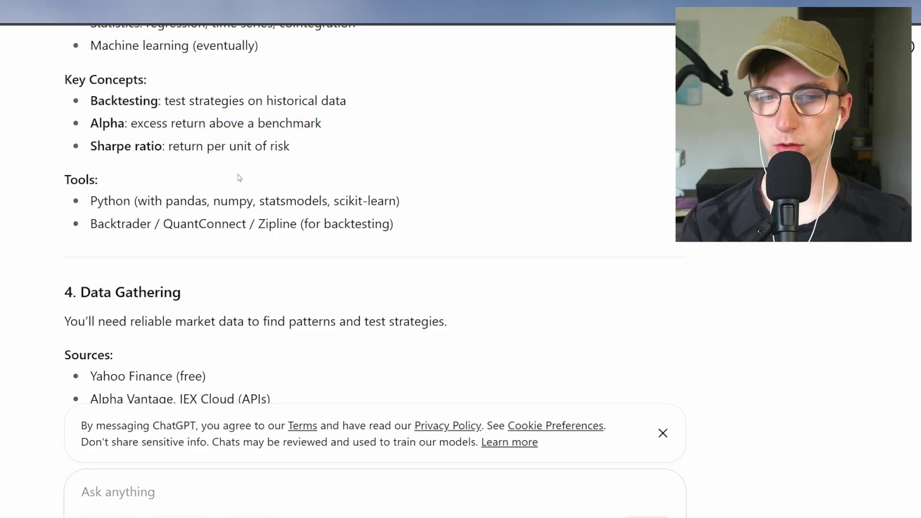
scroll(233, 187, "down", 2)
left_click_drag(129, 211, 288, 208)
left_click(329, 208)
scroll(466, 214, "down", 2)
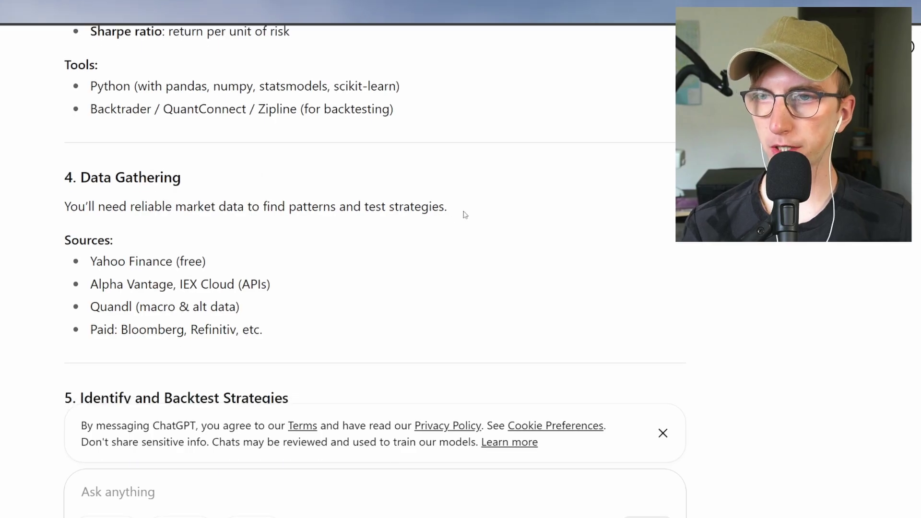
scroll(288, 189, "down", 5)
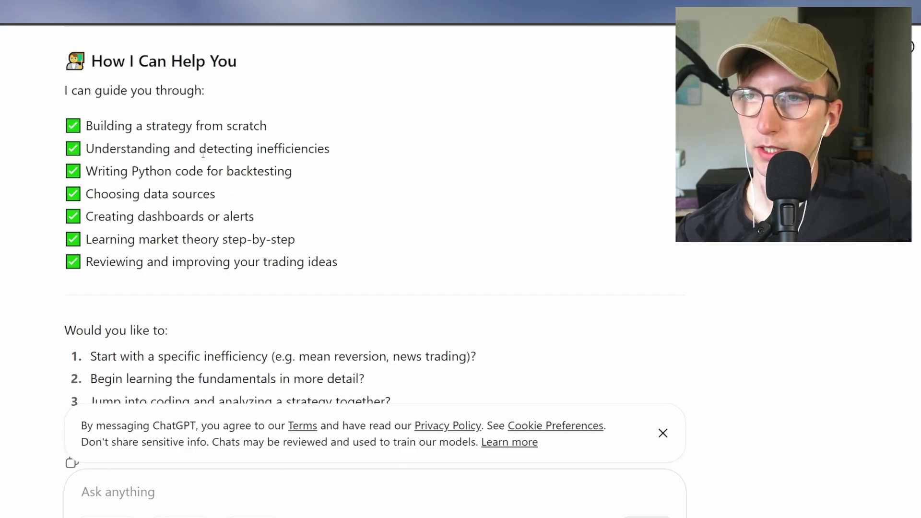
scroll(203, 153, "down", 1)
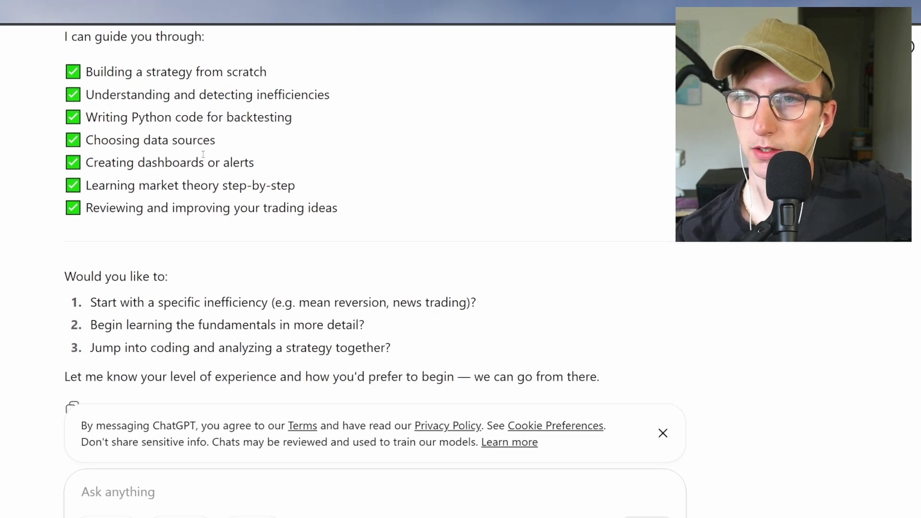
scroll(203, 154, "down", 1)
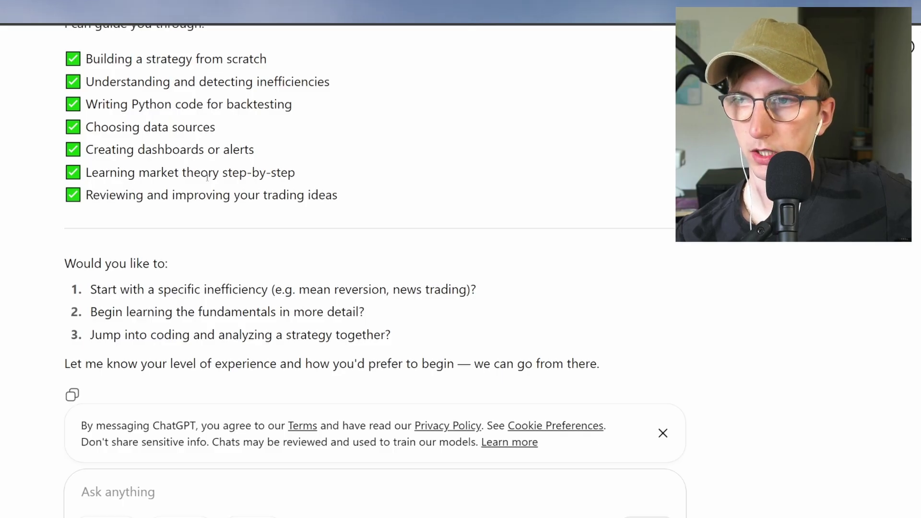
scroll(208, 176, "up", 1)
type("Can you help me write python code for backtestin")
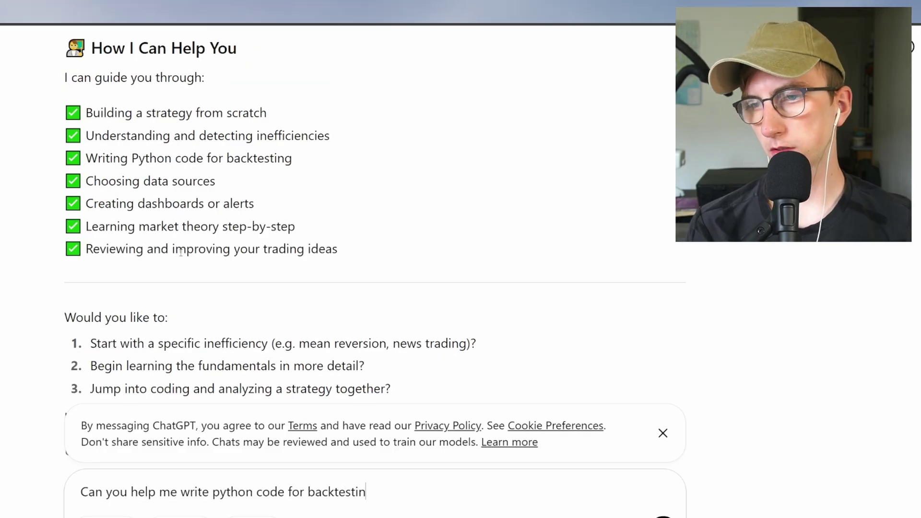
type("g strategies using free data sour")
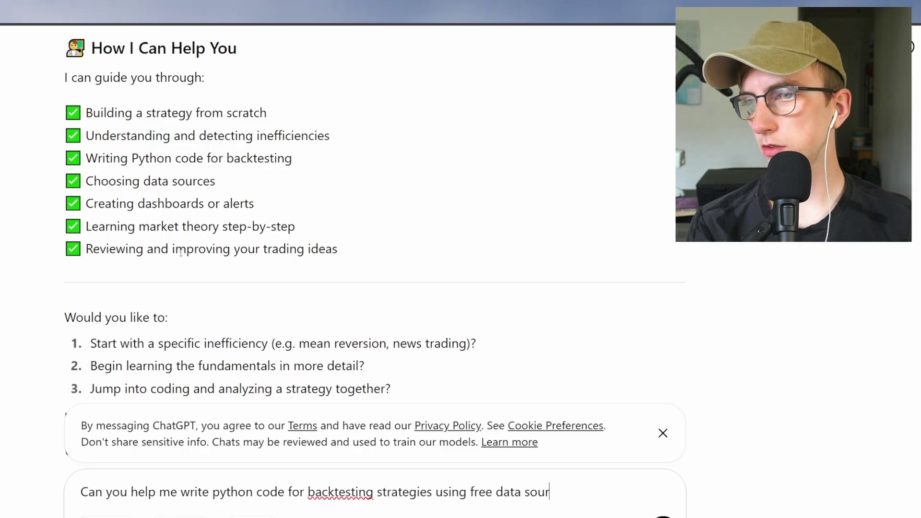
type("ces. I want to test")
- Send the request for Python backtesting code using free data and a sample strategy
key("BackSpace")
key("BackSpace")
key("BackSpace")
type("Can you provide")
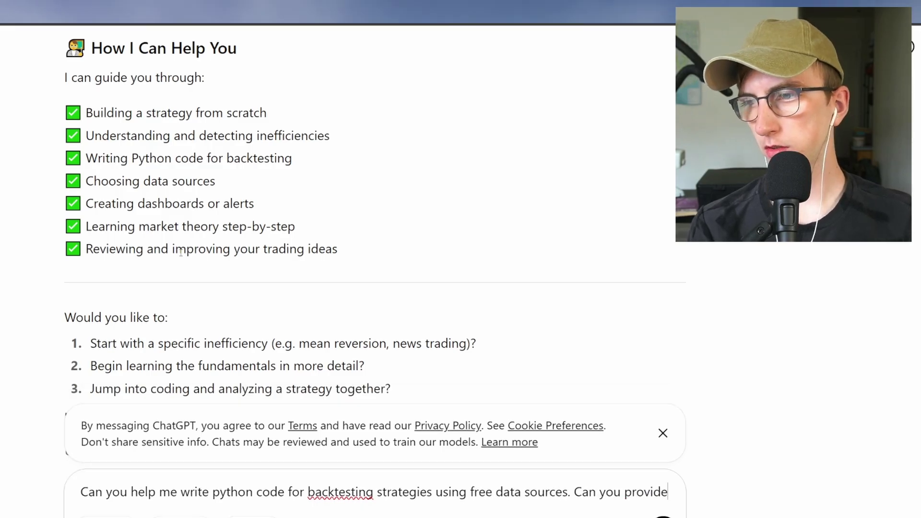
type(" a sample strategy at random to test")
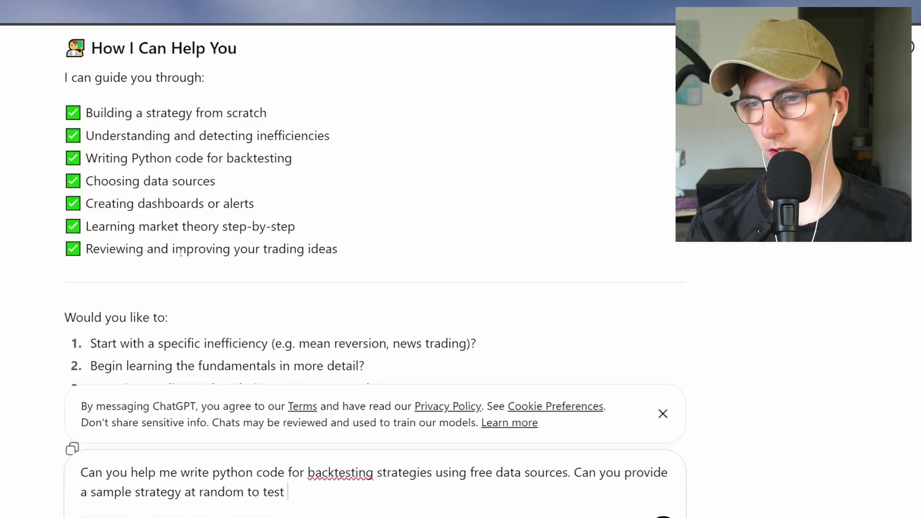
type(" and v")
key("BackSpace")
type("see the results")
key("Return")
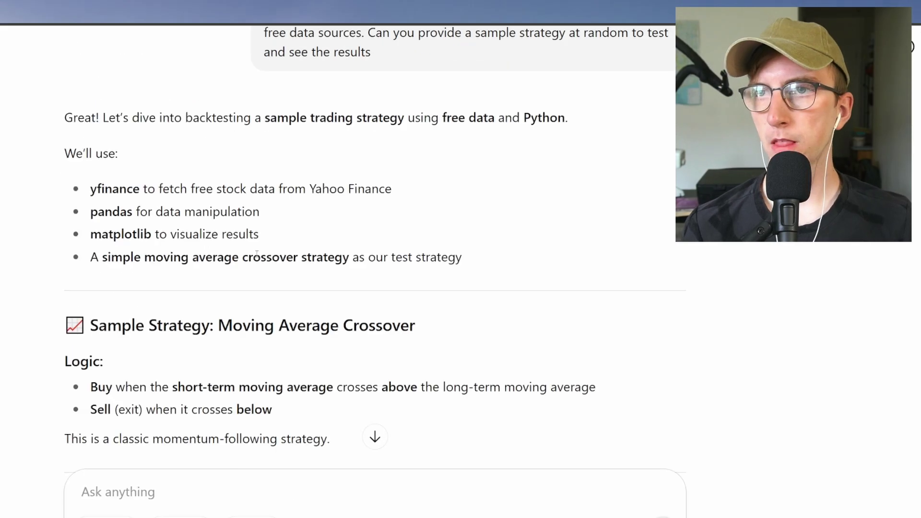
- Read the reply's tools list (yfinance, pandas, matplotlib) and moving average crossover strategy, then go to VS Code
left_click_drag(248, 118, 524, 123)
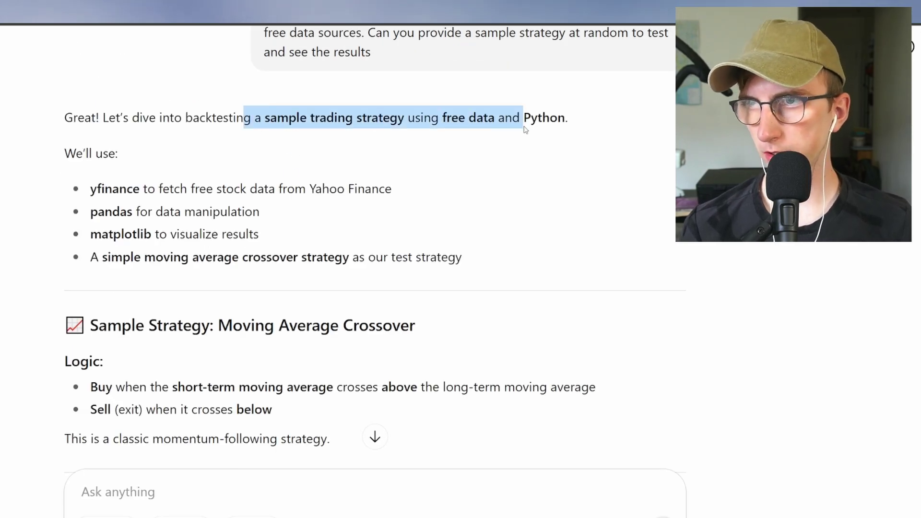
left_click(524, 122)
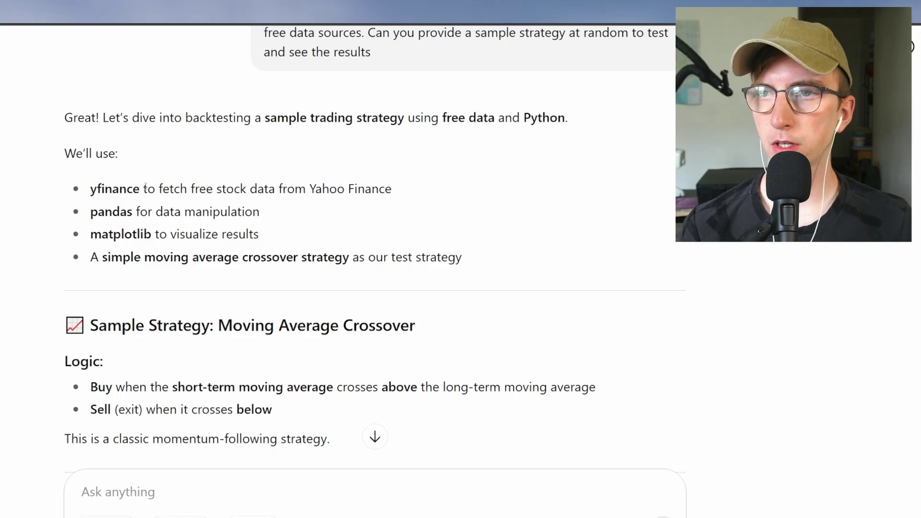
left_click_drag(159, 189, 90, 188)
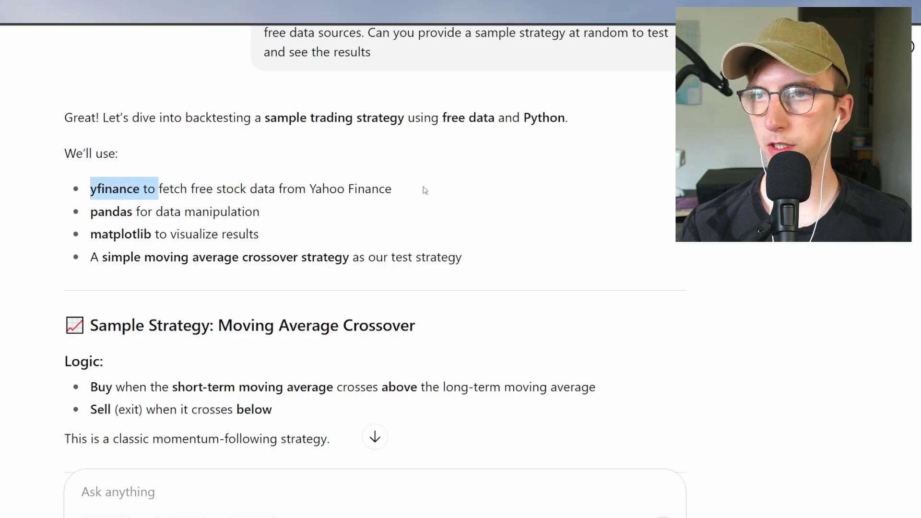
left_click_drag(221, 212, 90, 212)
left_click(308, 234)
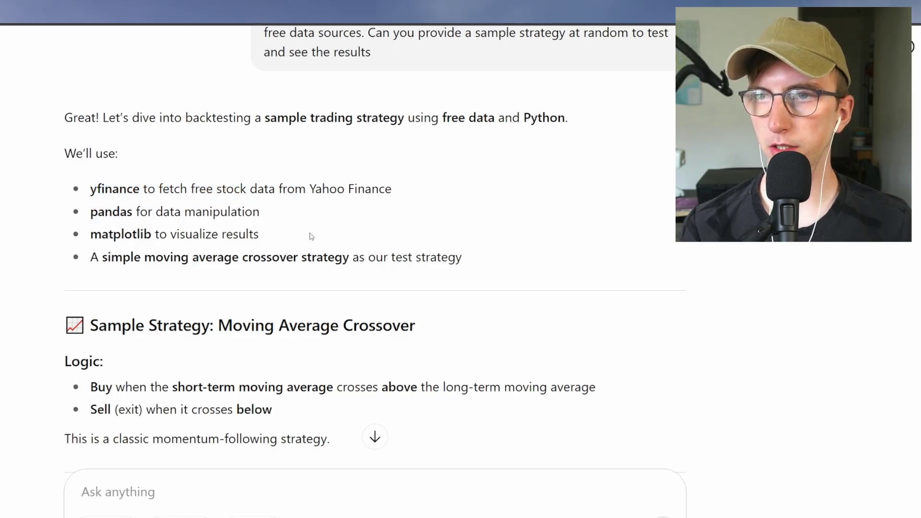
left_click_drag(160, 234, 90, 234)
left_click(393, 257)
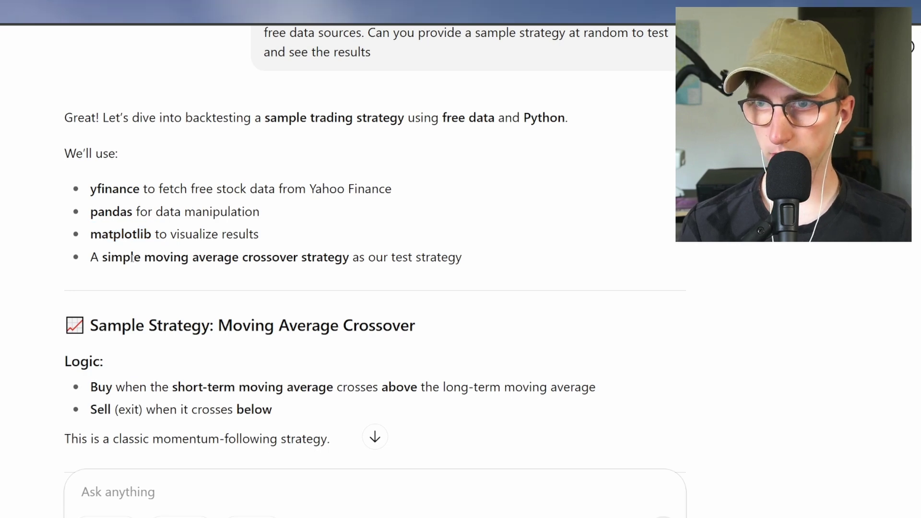
mouse_move(137, 257)
left_mouse_down()
mouse_move(385, 257)
mouse_move(90, 257)
left_mouse_up()
left_click(92, 258)
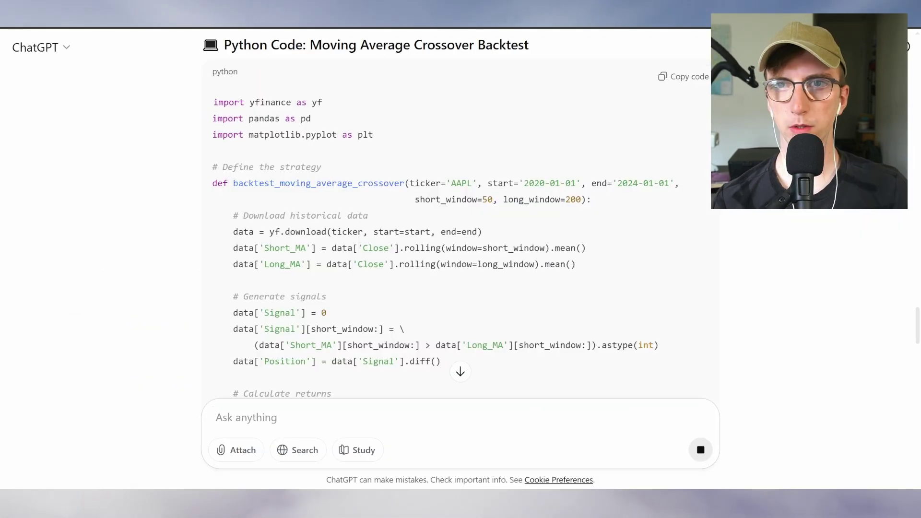
key("alt+Tab")
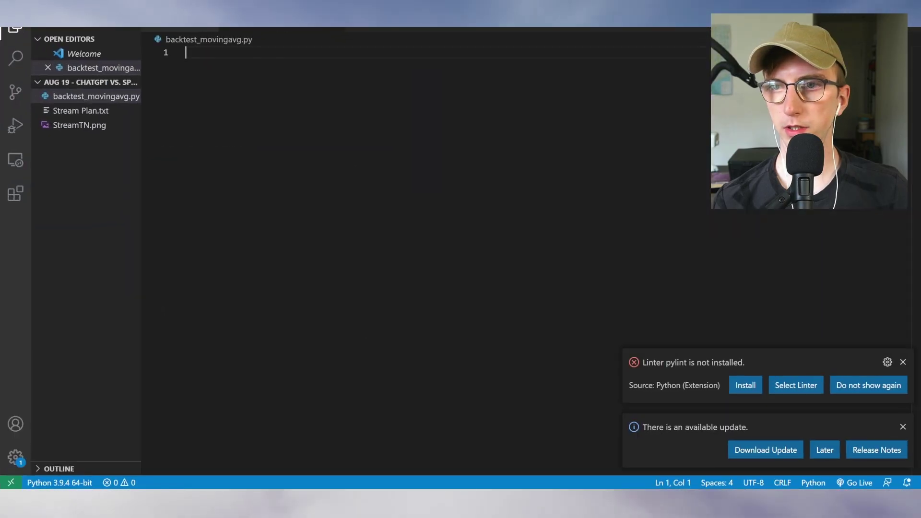
- Start a new integrated terminal and paste ChatGPT's crossover backtest code into backtest_movingavg.py
left_click(213, 3)
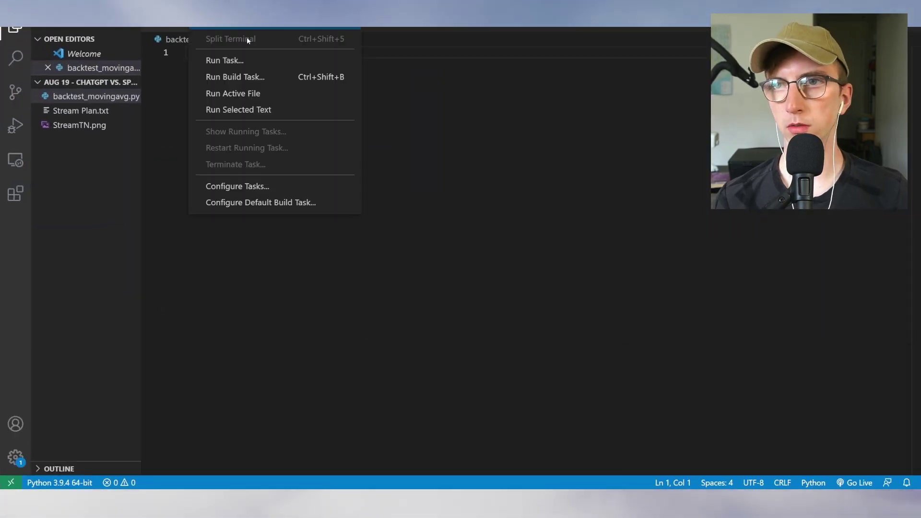
left_click(302, 23)
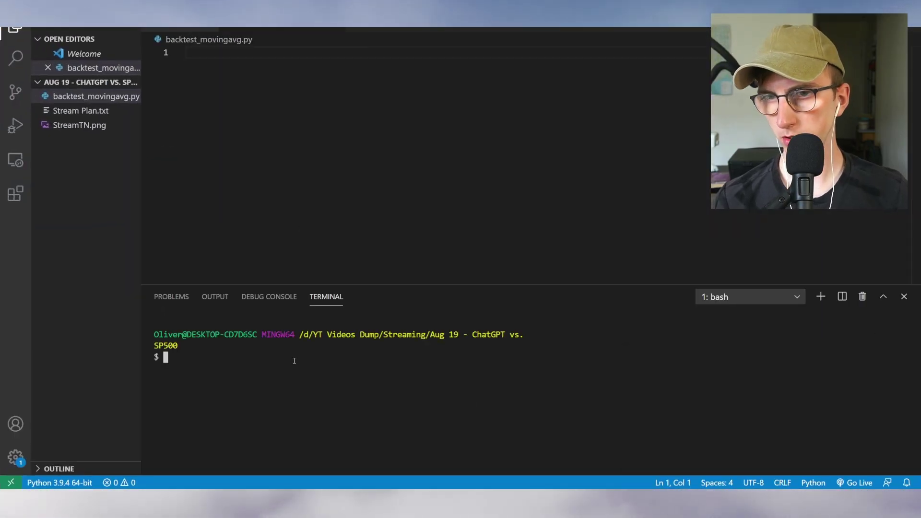
key("alt+Tab")
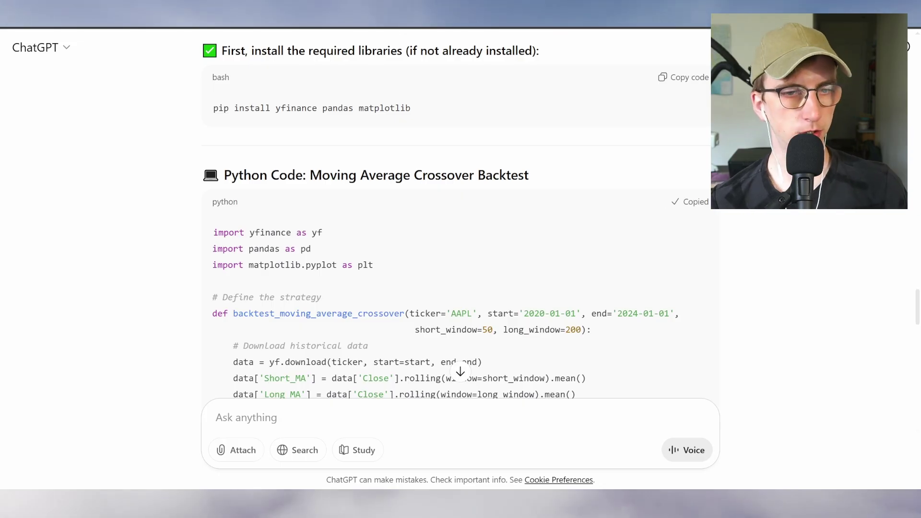
key("alt+Tab")
right_click(262, 90)
left_click(215, 88)
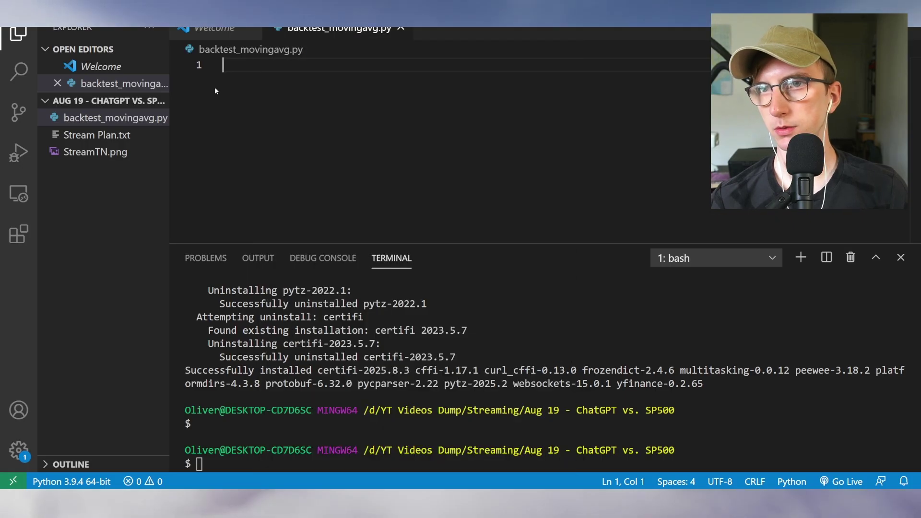
key("ctrl+v")
scroll(489, 144, "up", 10)
- Run the backtest script with Python and save the file
left_click(490, 85)
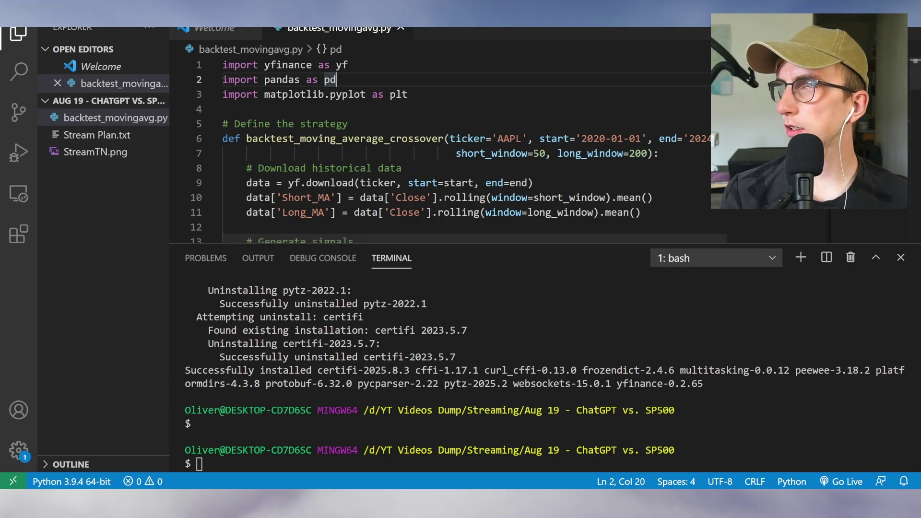
left_click(892, 28)
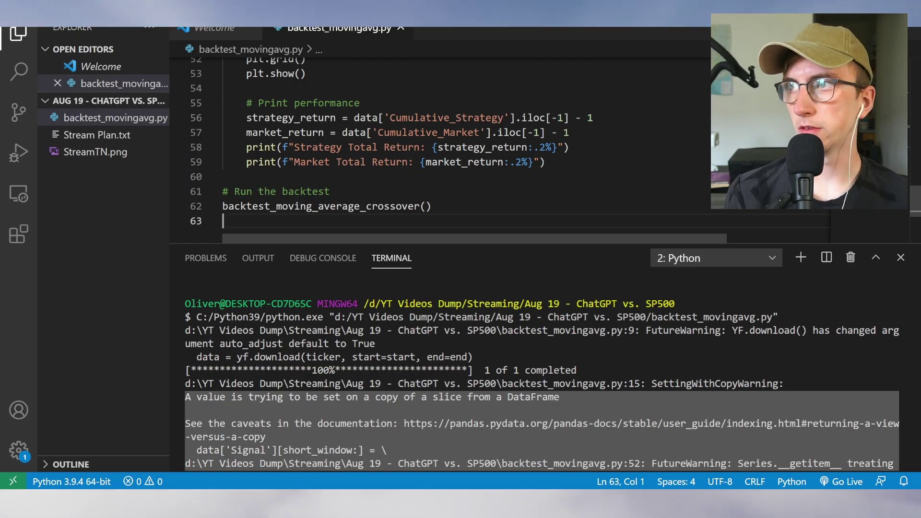
key("ctrl+s")
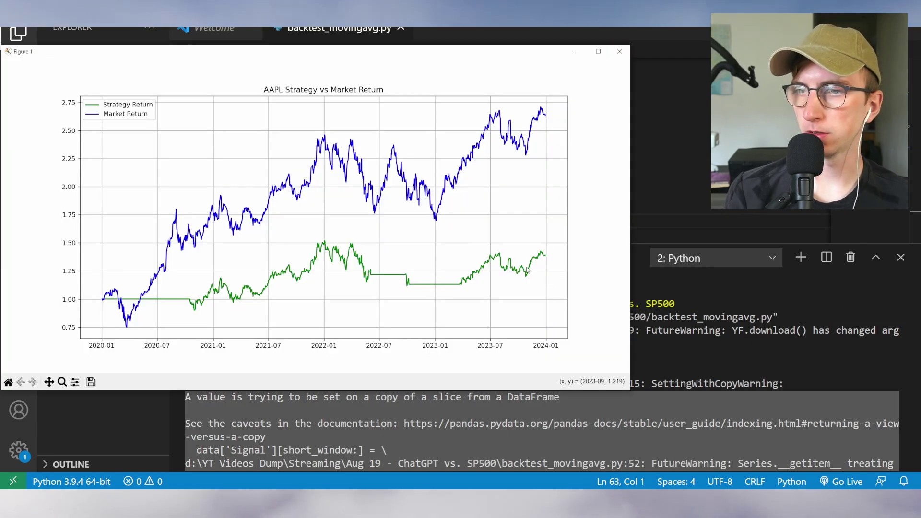
- Close the AAPL return chart to reveal the buy/sell signals chart, then note ChatGPT's window-length remark
left_click(620, 52)
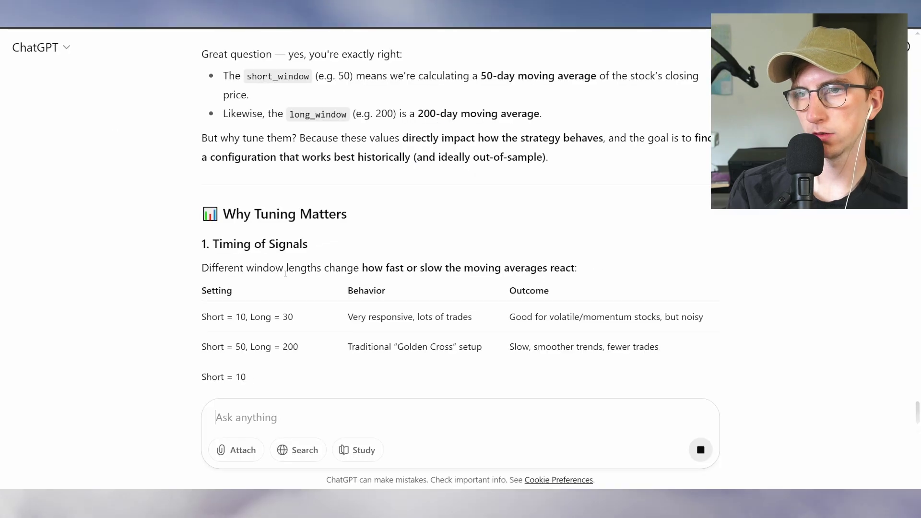
left_click_drag(286, 273, 525, 272)
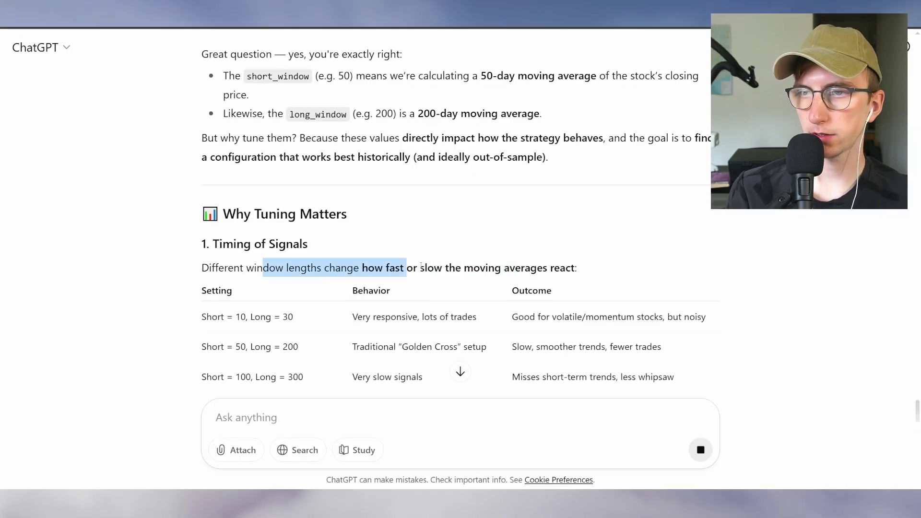
scroll(421, 267, "down", 2)
left_click_drag(352, 229, 456, 230)
left_click(541, 226)
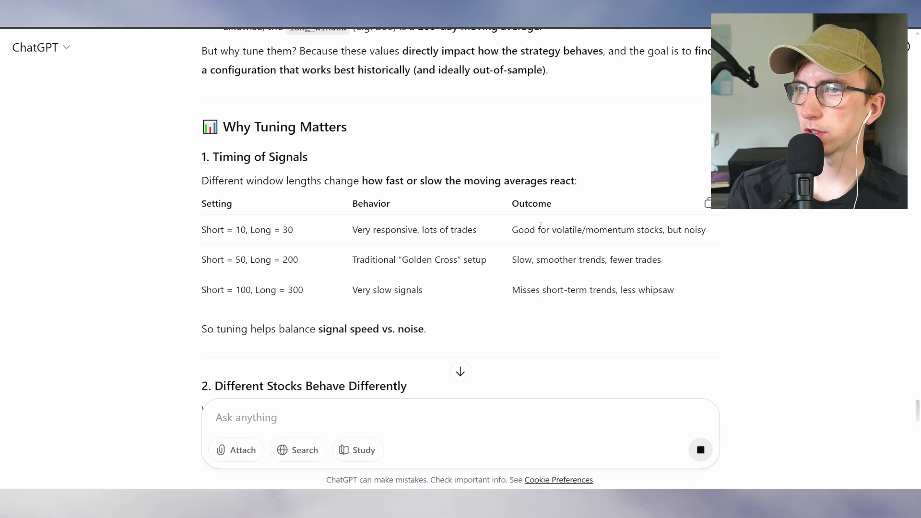
left_click_drag(531, 229, 663, 227)
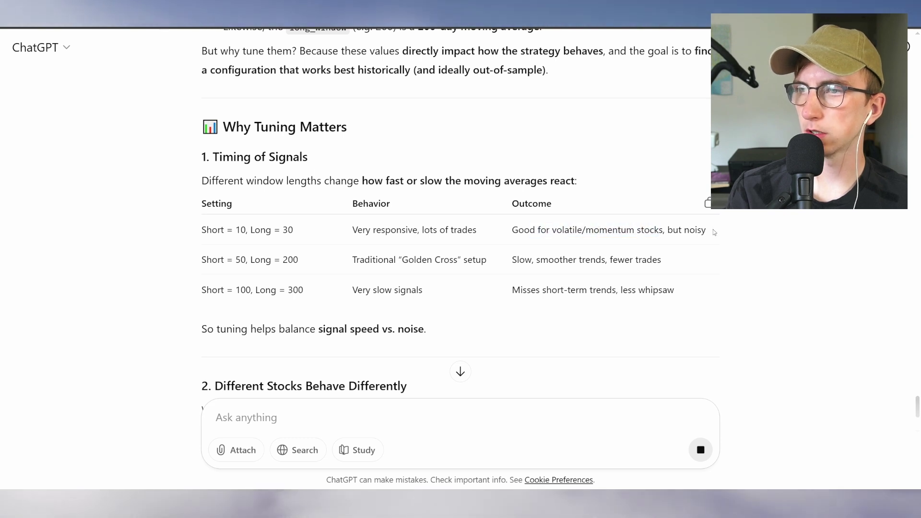
left_click_drag(203, 259, 507, 257)
left_click_drag(502, 290, 623, 291)
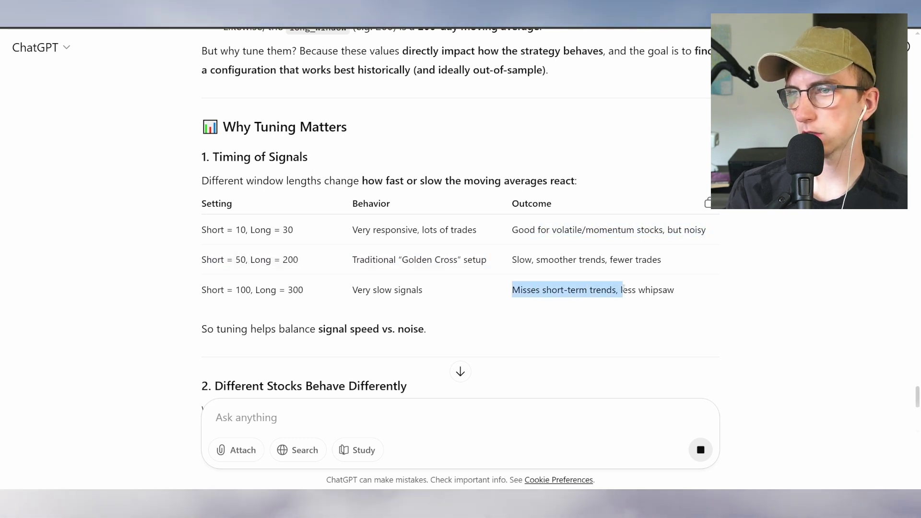
left_click(695, 292)
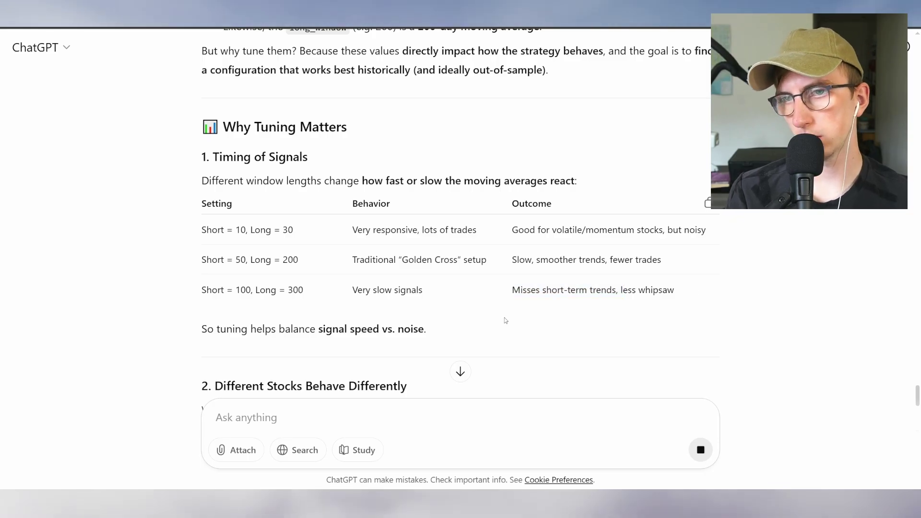
key("alt+Tab")
type("0")
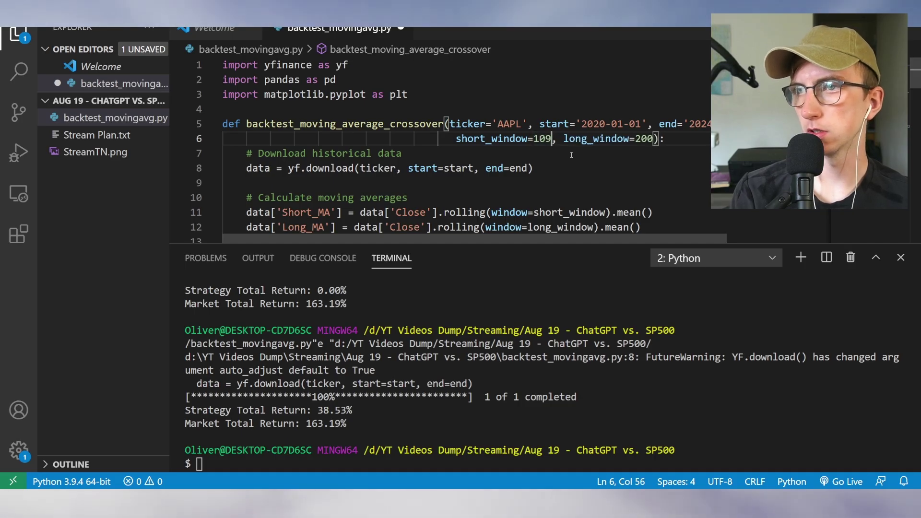
- Rerun with 100/300 windows and check the 66.93% strategy total return in the output
key("ctrl+Right")
key("ctrl+Right")
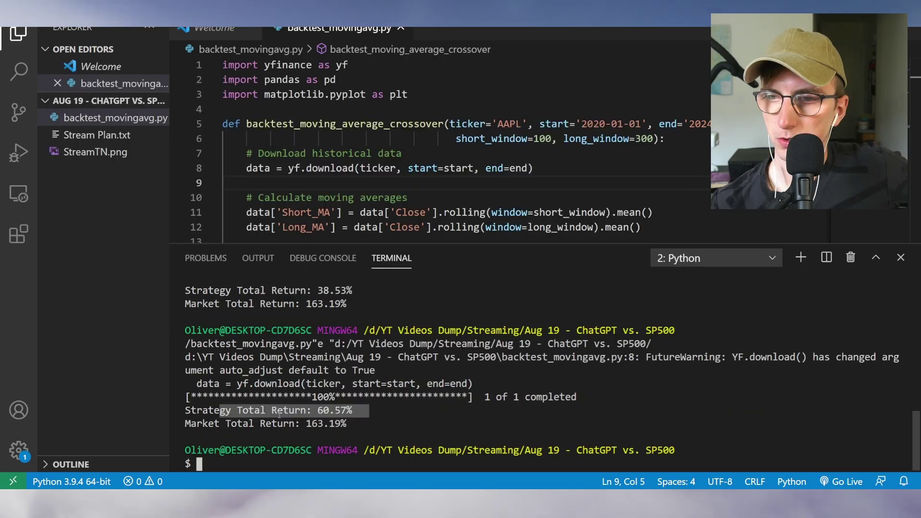
left_click_drag(279, 411, 245, 418)
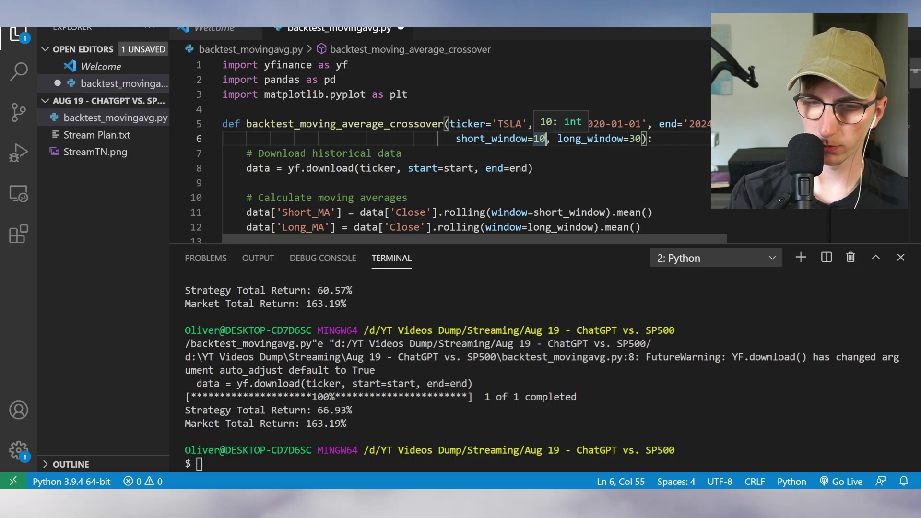
- Set TSLA windows to short 150 and long 200, then save and run the backtest
left_click(635, 138)
key("BackSpace")
type("10")
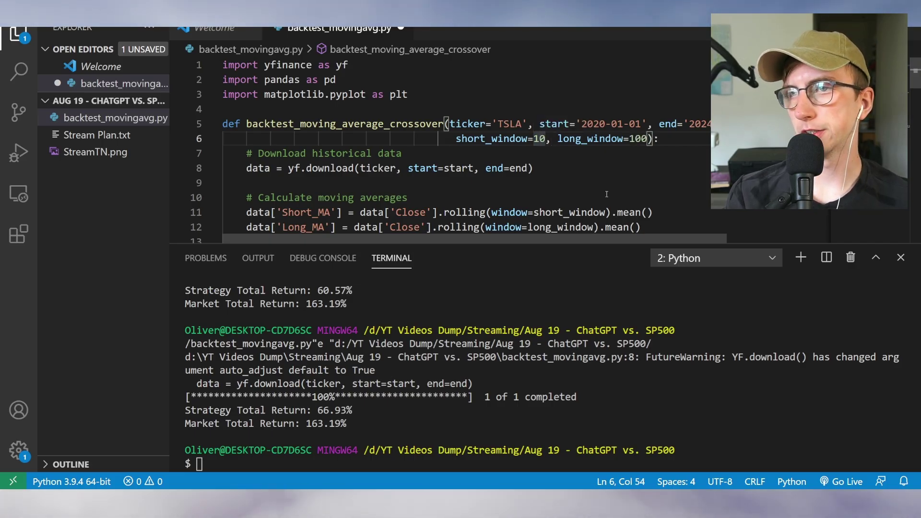
left_click(540, 138)
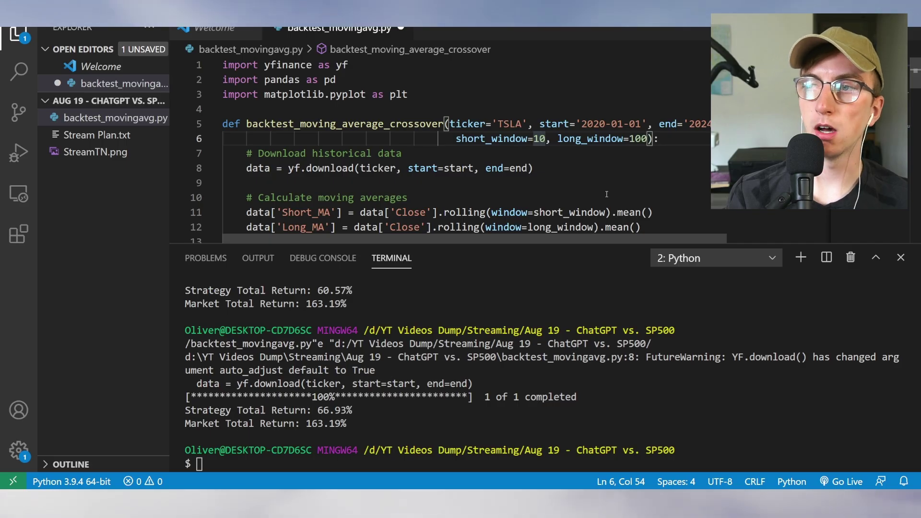
left_click(630, 139)
key("BackSpace")
type("2")
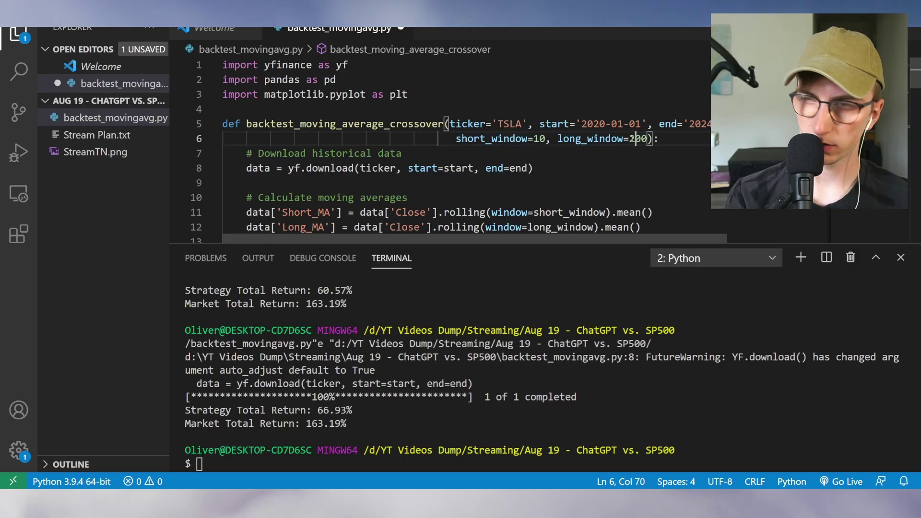
left_click(539, 138)
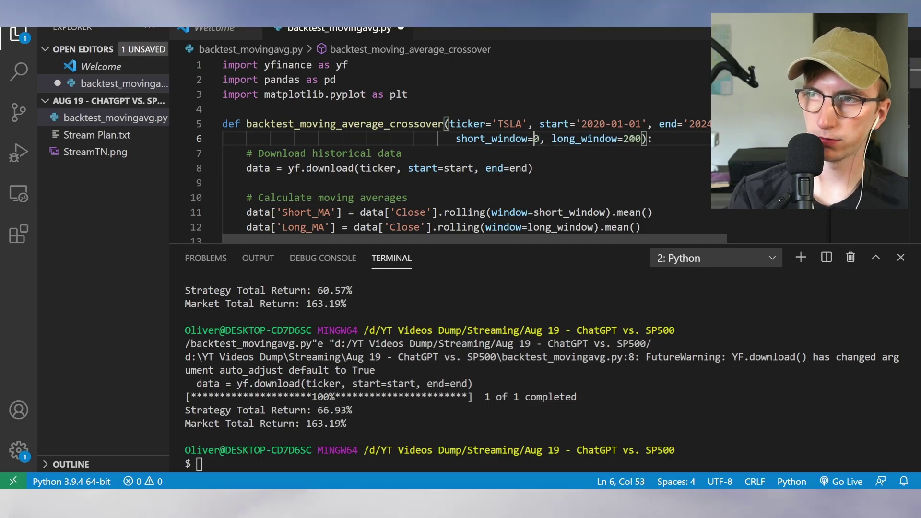
type("5")
key("BackSpace")
type("19")
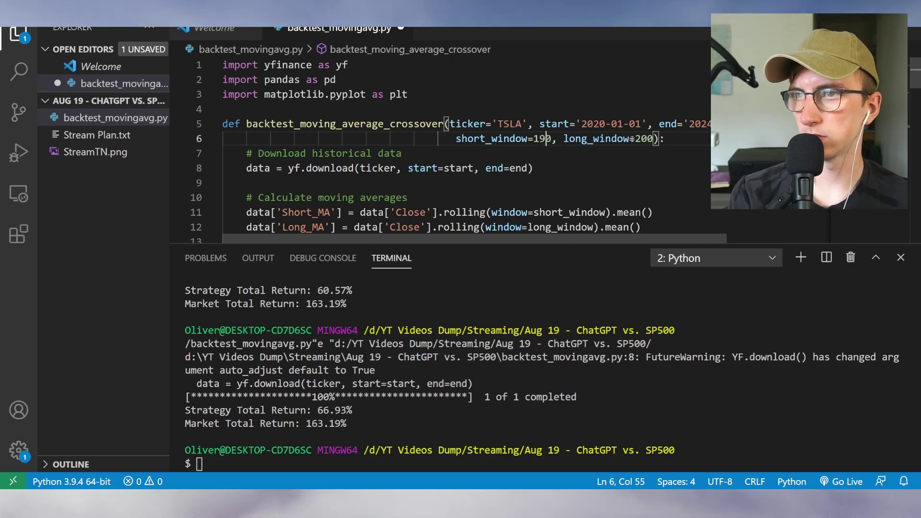
left_click(860, 28)
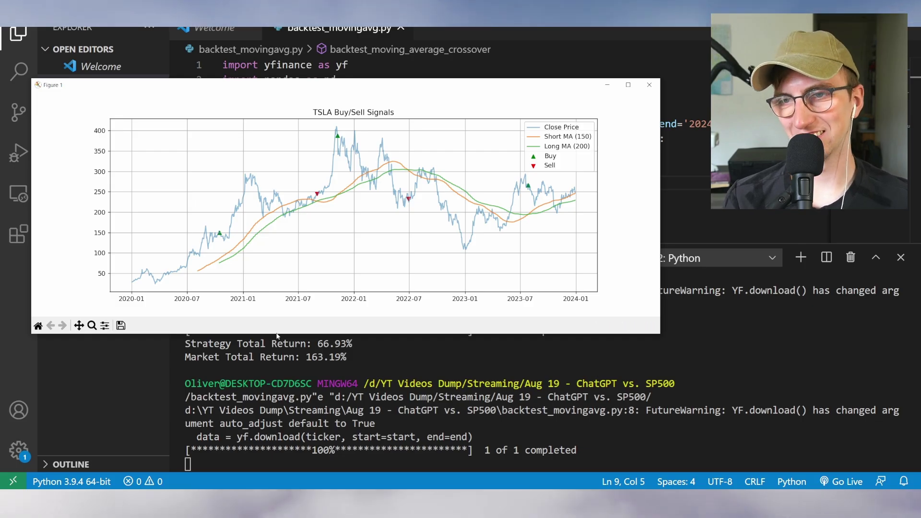
- Close the signals chart and note the -8.46% strategy versus 766.27% market return
key("q")
left_click_drag(306, 424, 369, 424)
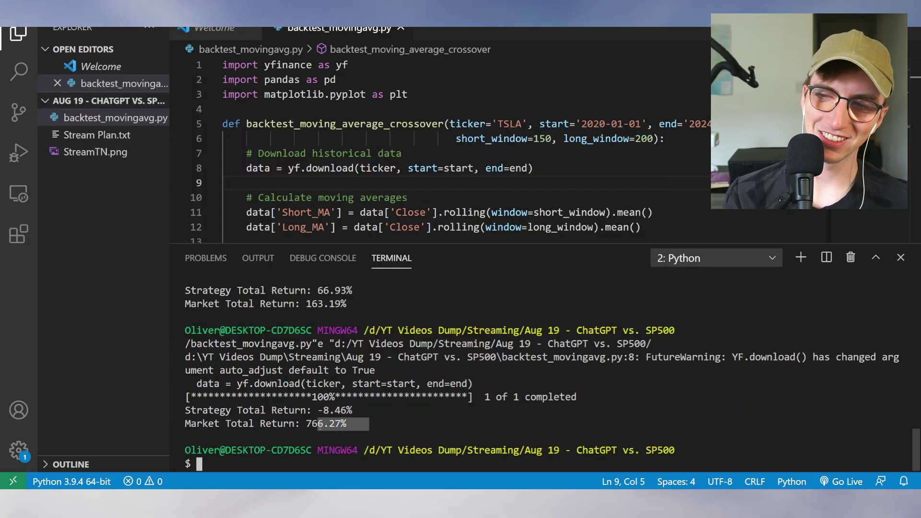
left_click(308, 425)
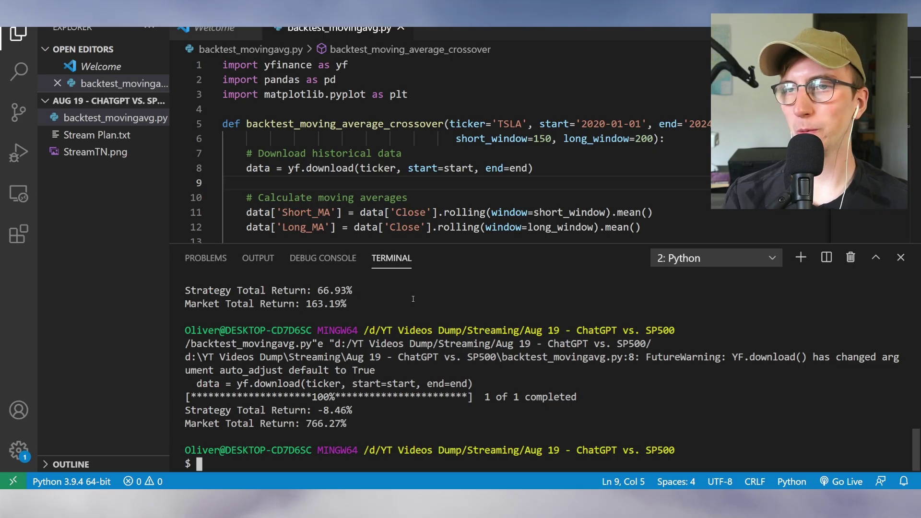
- Change short_window to 10, save and rerun for 12.34% versus 766.27%, closing both charts
left_click(551, 139)
key("BackSpace")
key("BackSpace")
key("BackSpace")
type("10")
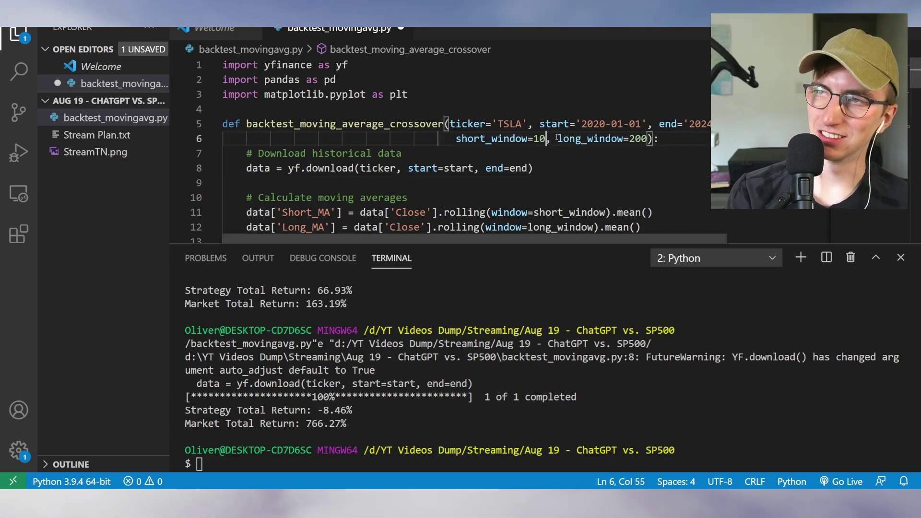
key("ctrl+s")
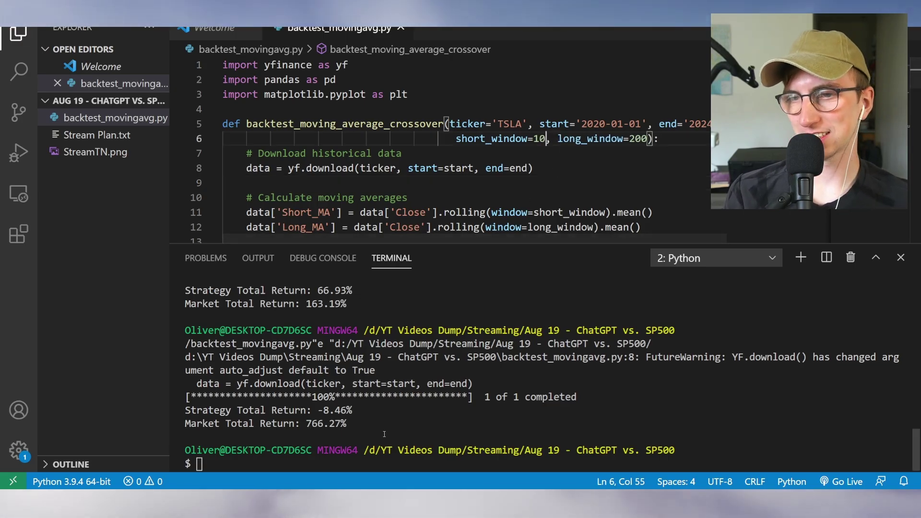
left_click(871, 27)
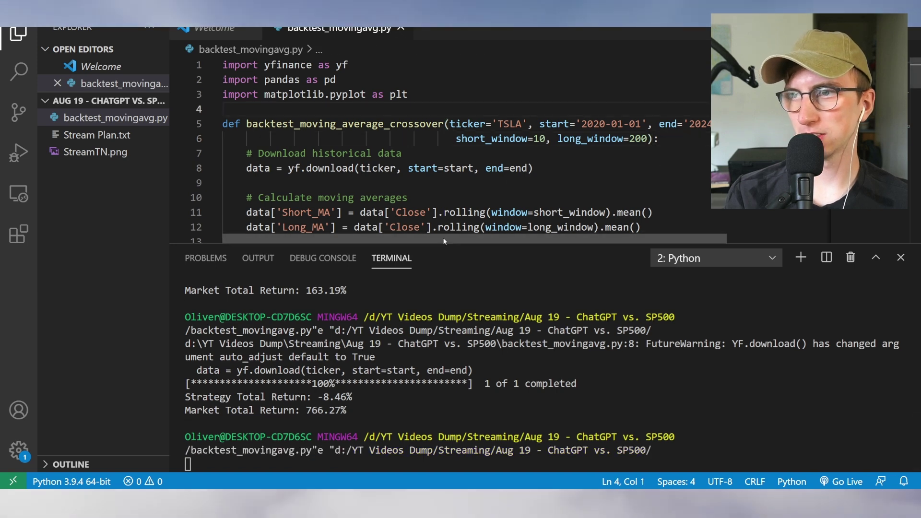
left_click(432, 108)
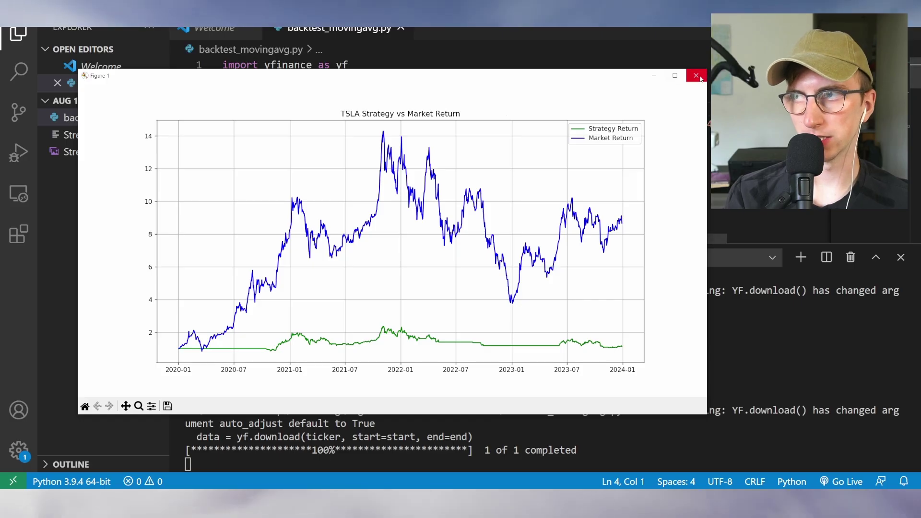
left_click(702, 75)
left_click(545, 138)
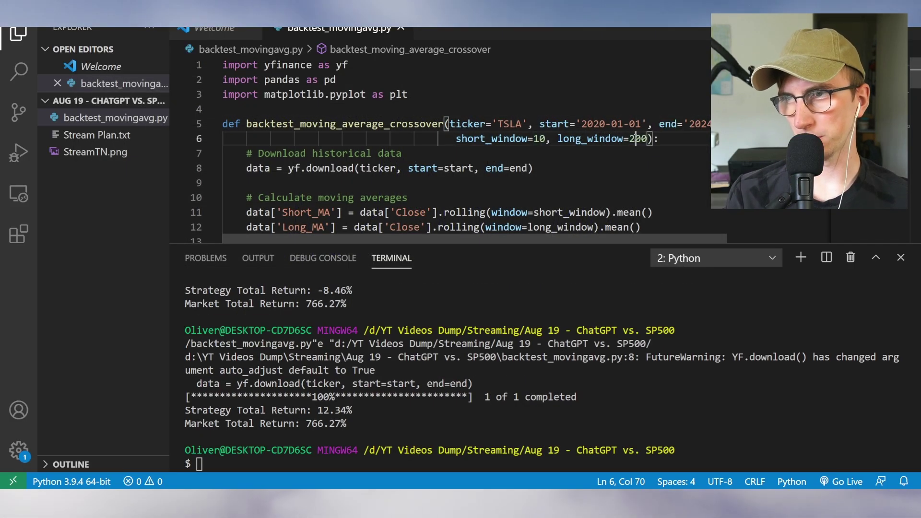
- Read ChatGPT's points on choppy markets and volatile momentum outcomes, then return to the script
key("alt+Tab")
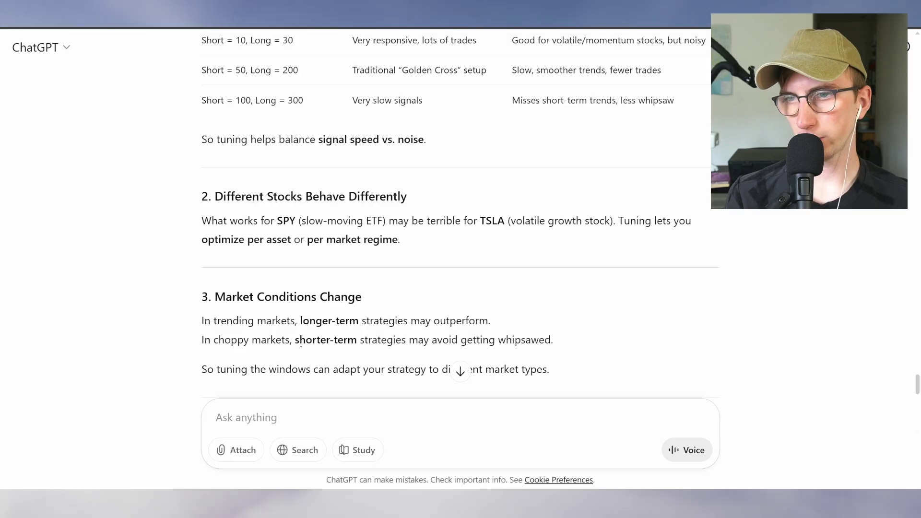
left_click_drag(301, 344, 528, 343)
left_click(528, 343)
left_click_drag(354, 344, 555, 341)
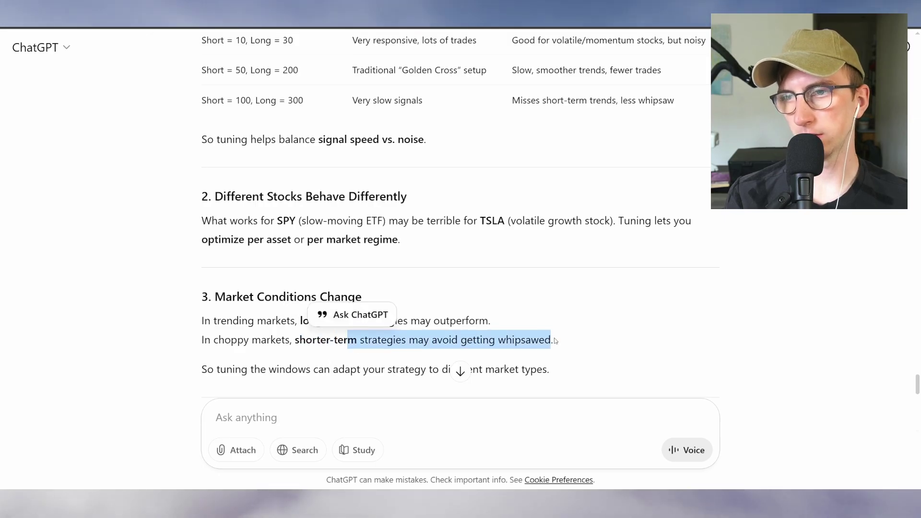
left_click(552, 340)
scroll(515, 215, "up", 3)
left_click_drag(538, 218, 645, 214)
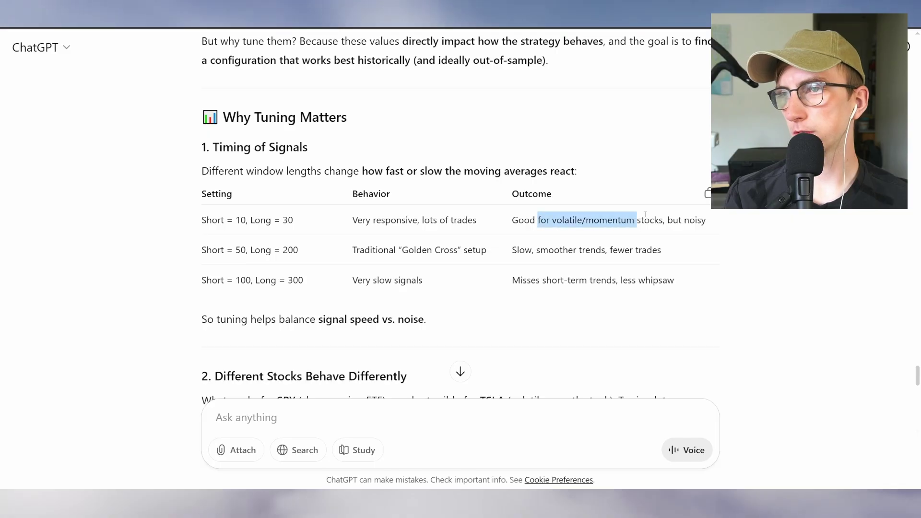
left_click(636, 220)
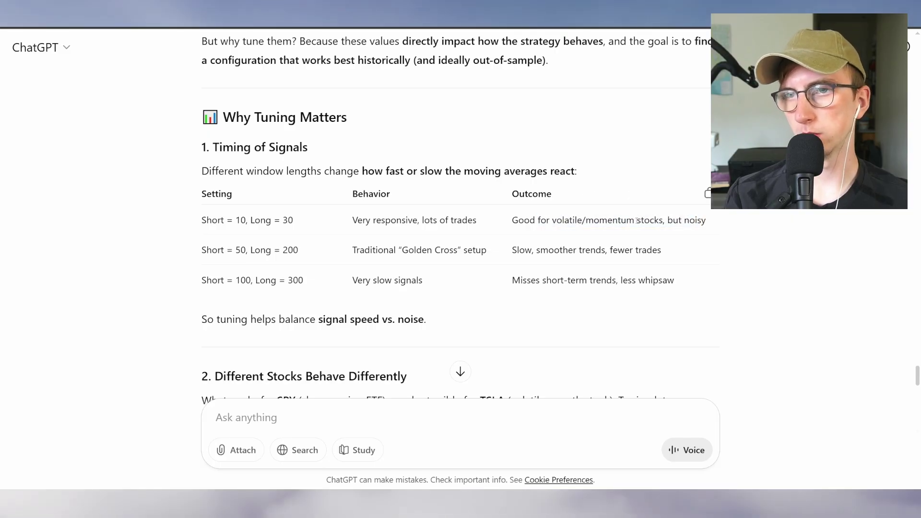
key("alt+Tab")
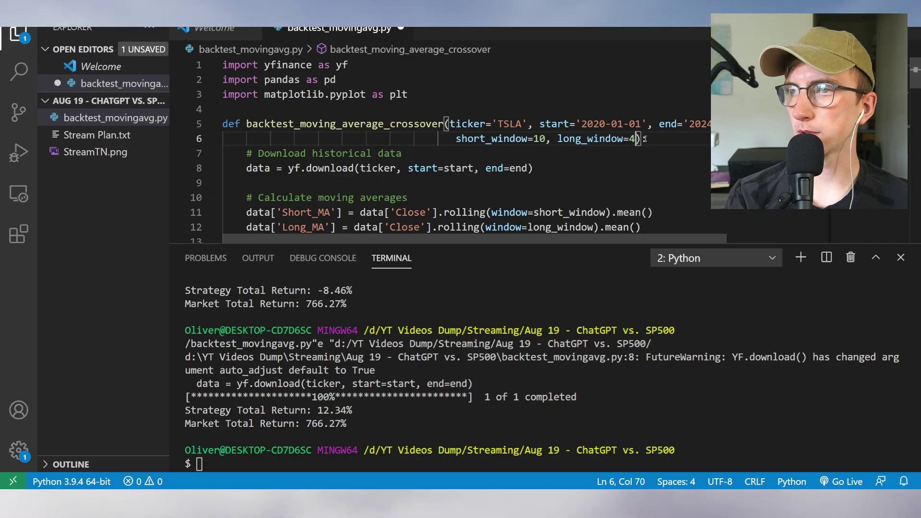
type("0")
- Rerun TSLA with 10/30 windows for 510.59% return and view the buy/sell signals chart
key("ctrl+alt+n")
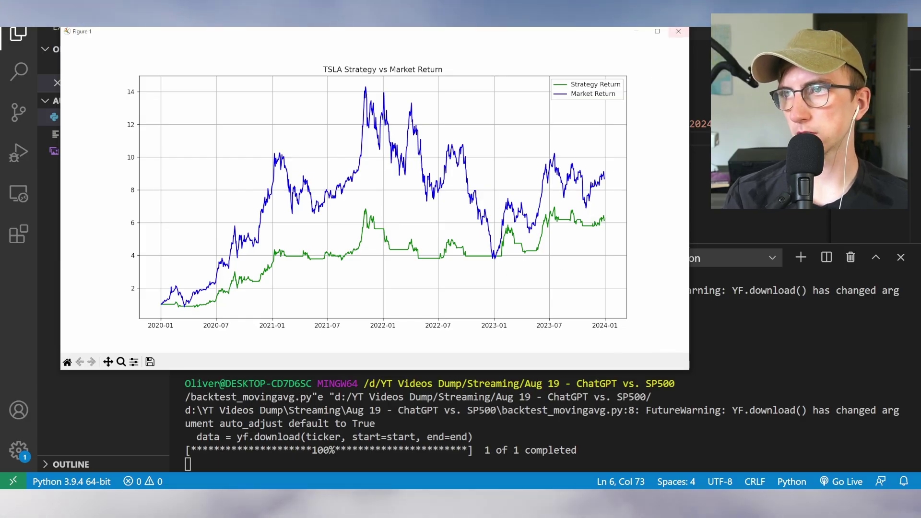
left_click(678, 31)
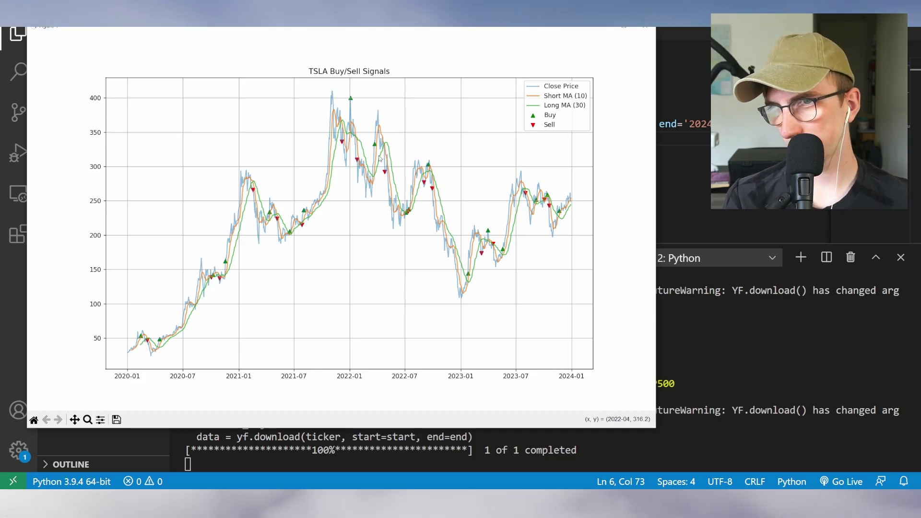
type("q")
type("0")
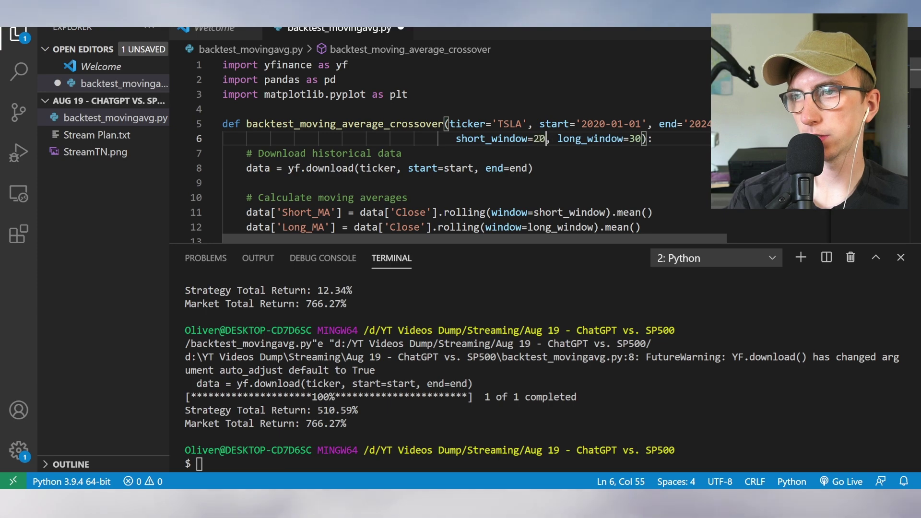
- Run the TSLA backtest with short window 20 and close its return chart
left_click(576, 167)
left_click(894, 50)
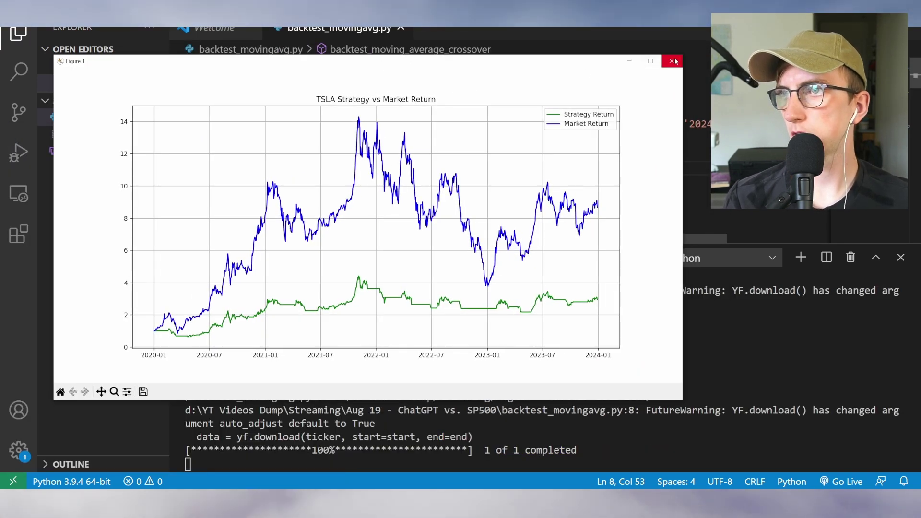
left_click(709, 54)
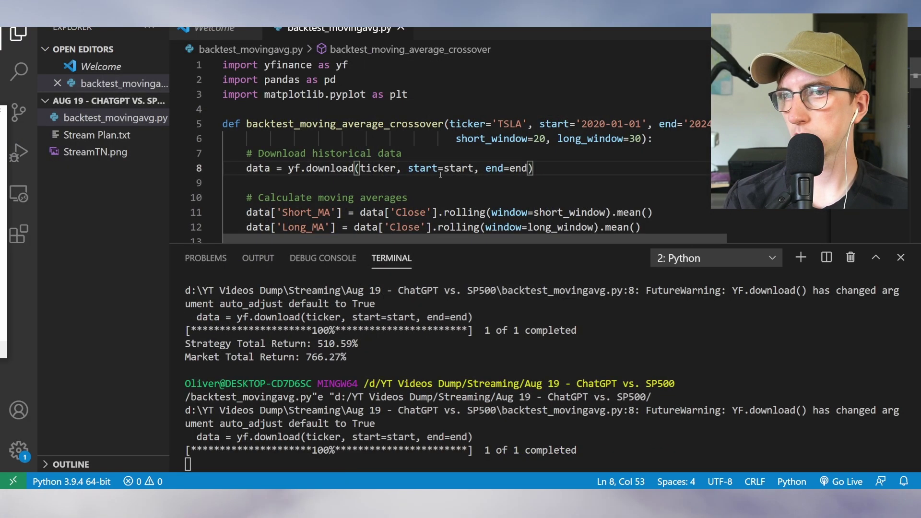
key("Down")
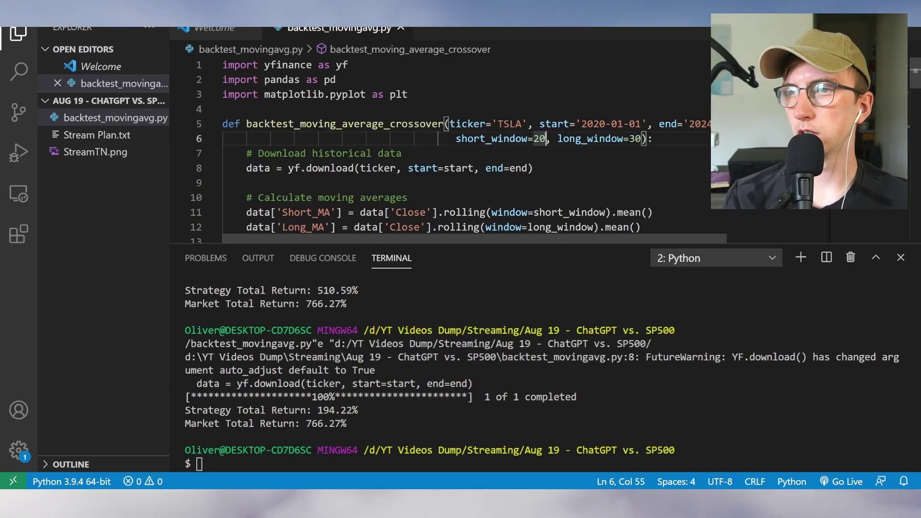
- Set short window to 5, rerun, and inspect the enlarged TSLA buy/sell signals chart
key("BackSpace")
type("5")
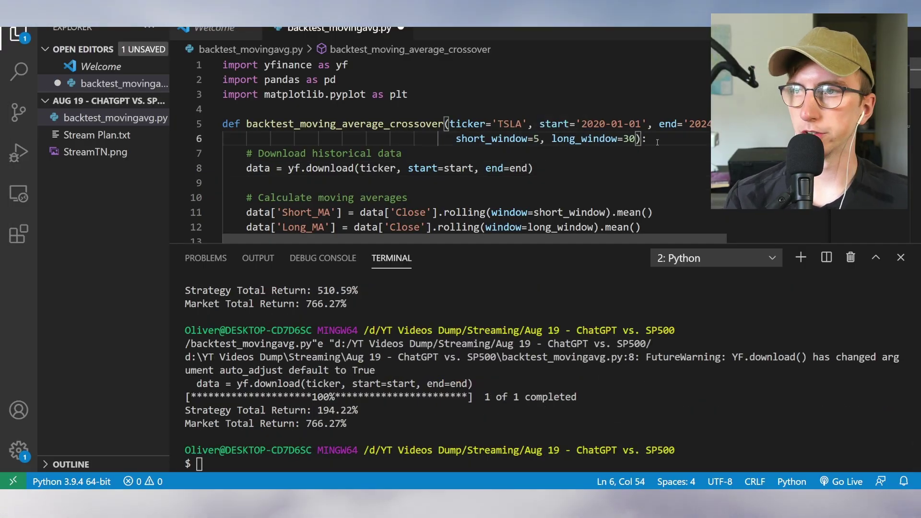
key("ctrl+s")
key("Down")
key("ctrl+alt+n")
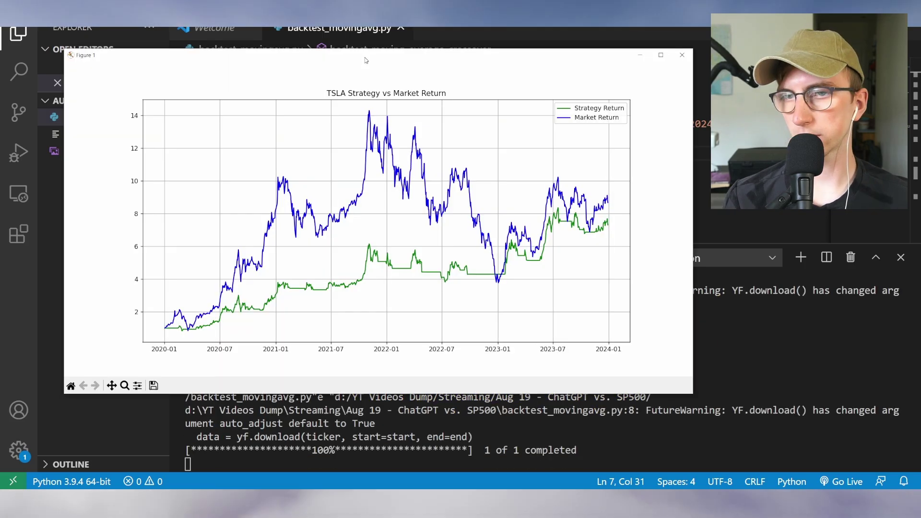
left_click(680, 57)
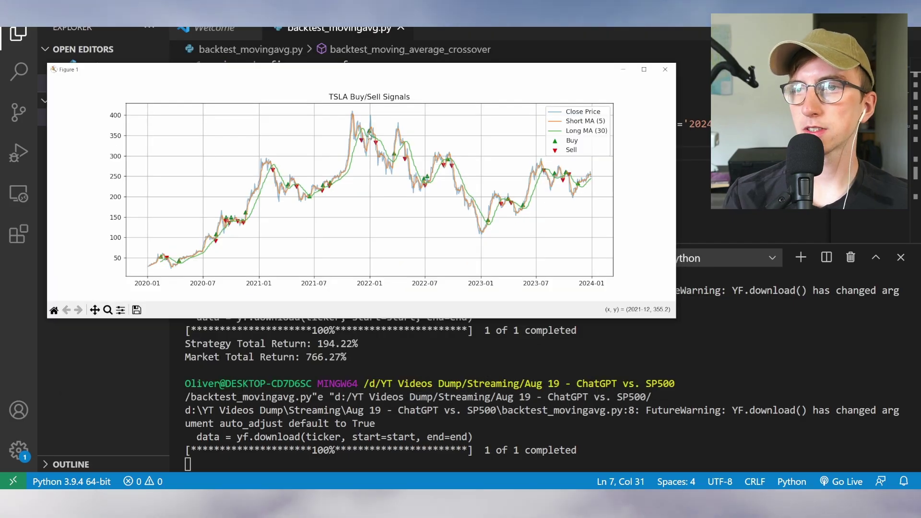
double_click(511, 63)
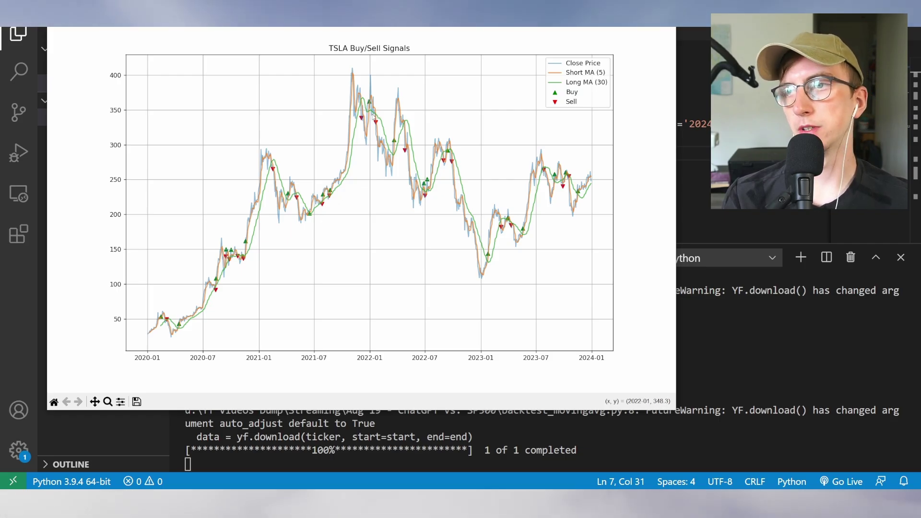
key("q")
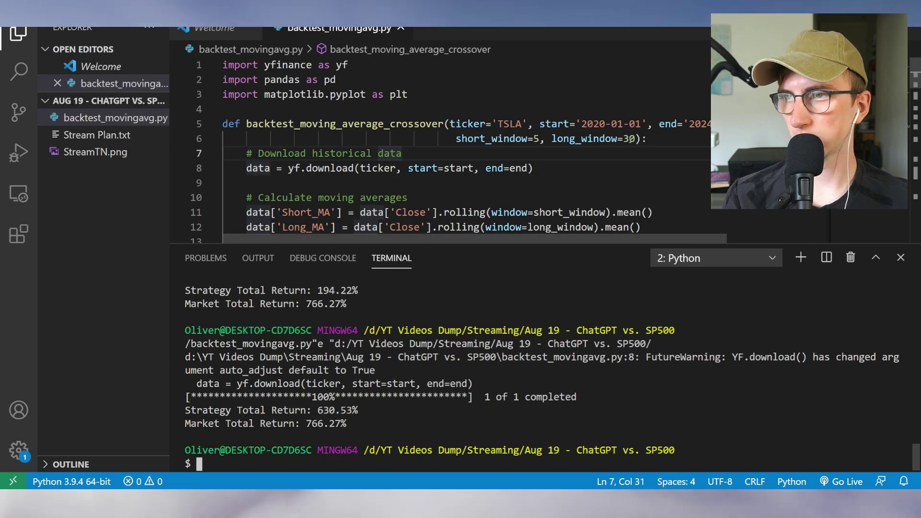
- Set short window to 2, rerun, and view the signals chart
left_click(541, 139)
key("BackSpace")
type("2")
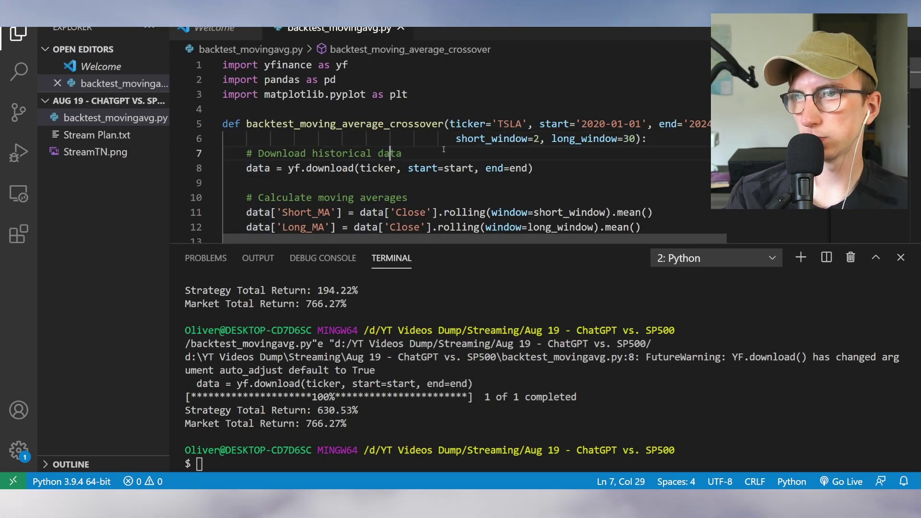
key("ctrl+alt+n")
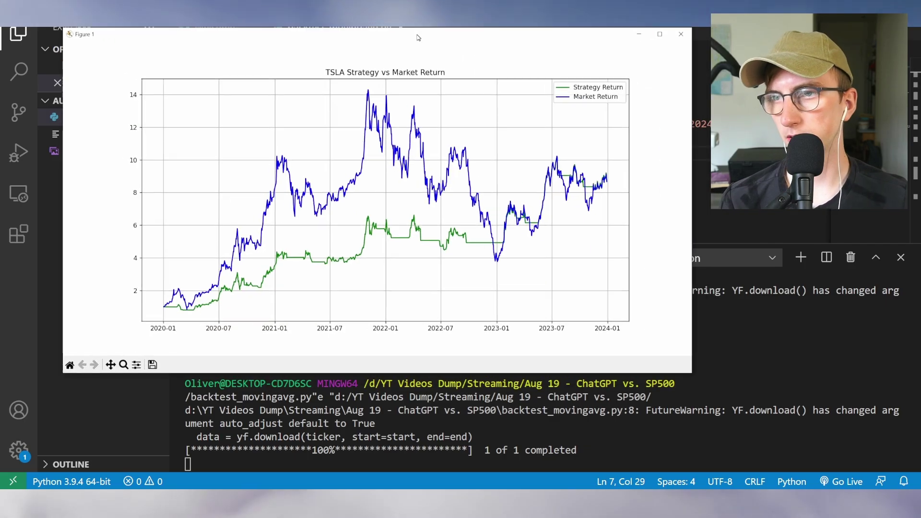
left_click(681, 34)
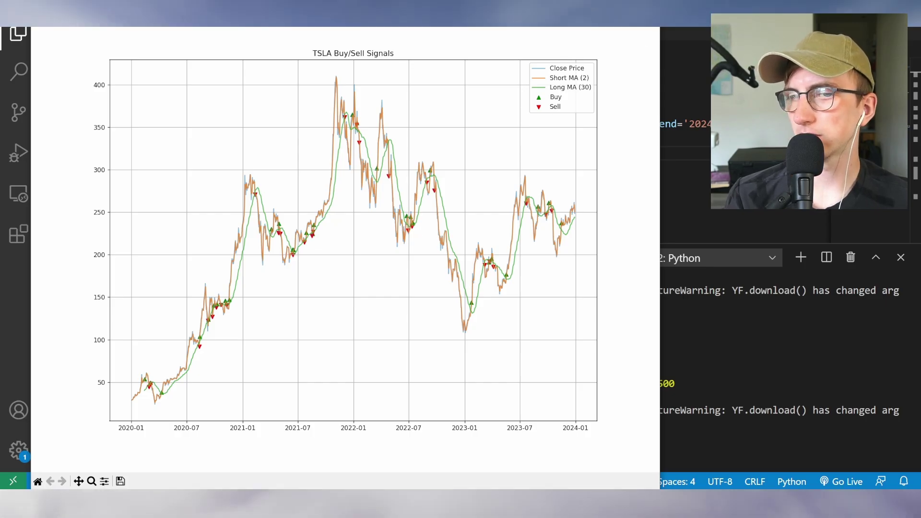
- Run the 2/30 strategy on SPY, close its return chart, and switch to ChatGPT
left_click(649, 32)
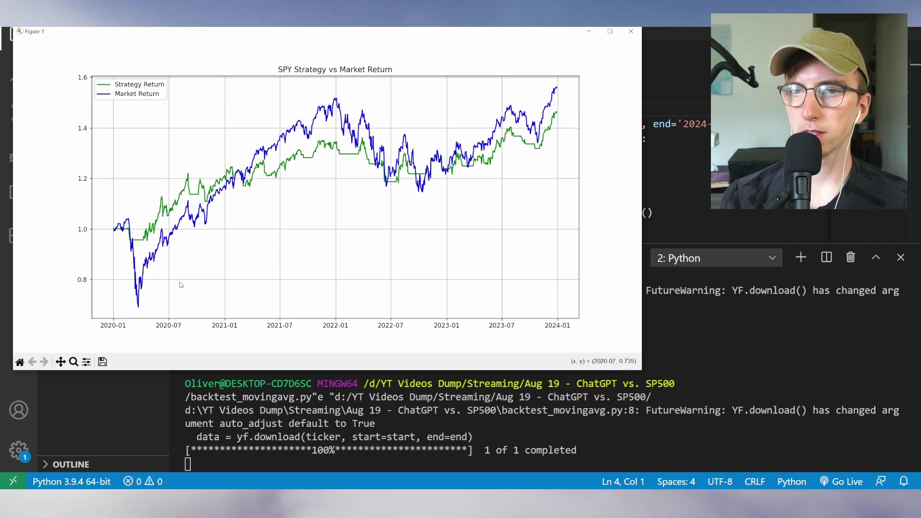
key("q")
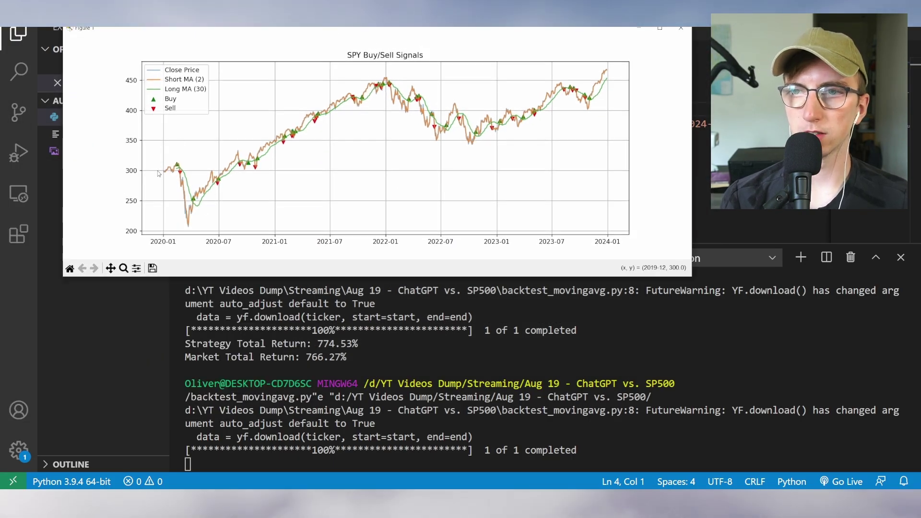
key("alt+Tab")
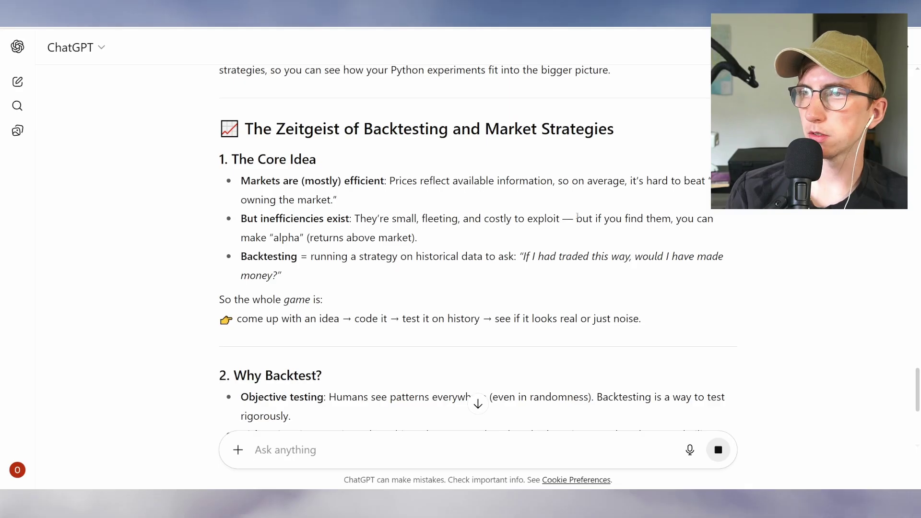
scroll(400, 192, "down", 1)
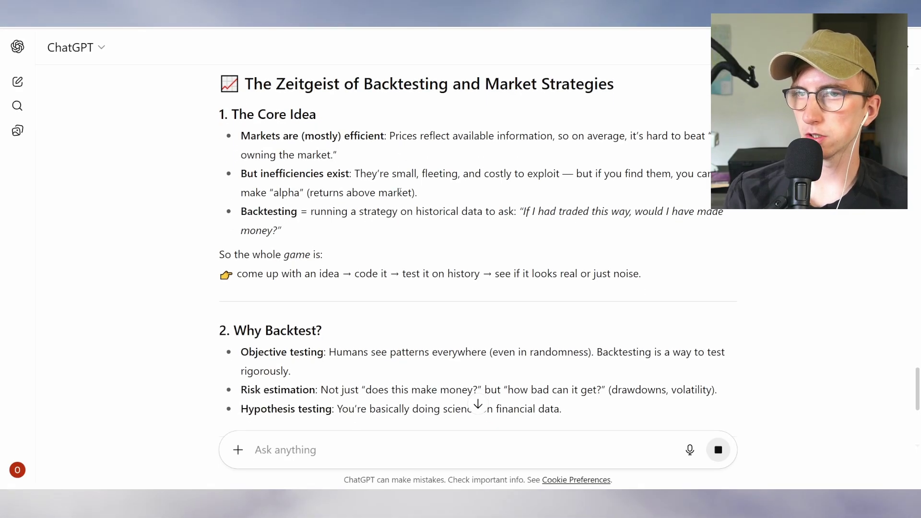
scroll(447, 163, "down", 1)
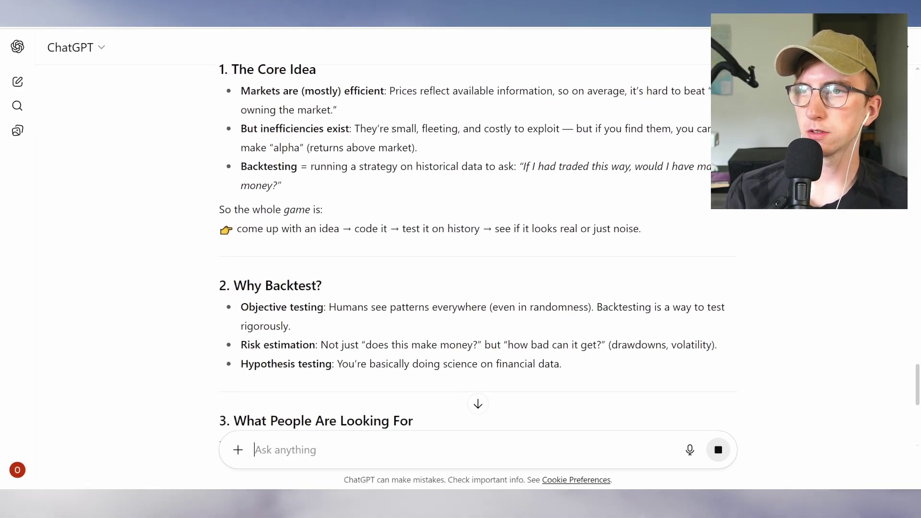
- Read the core idea: exploiting inefficiencies, earning alpha, and the idea-to-test workflow
left_click_drag(486, 129, 717, 128)
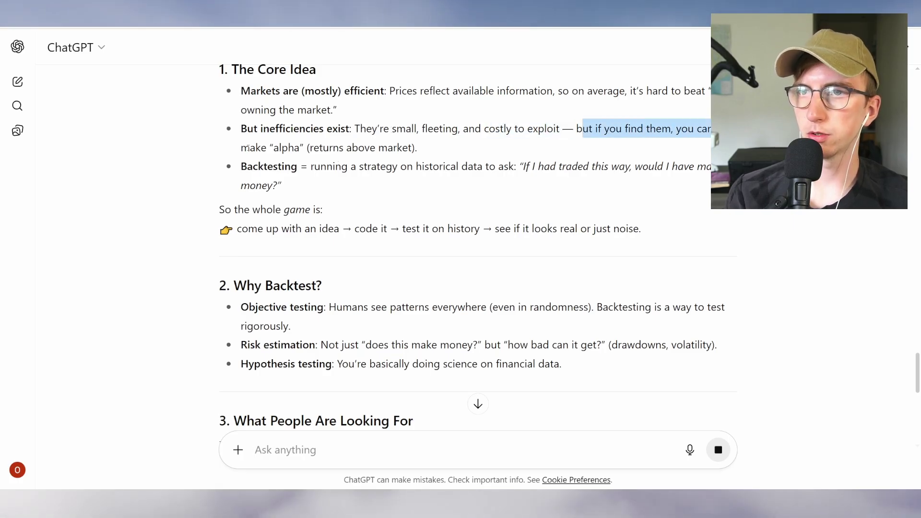
left_click_drag(250, 147, 465, 147)
left_click(312, 166)
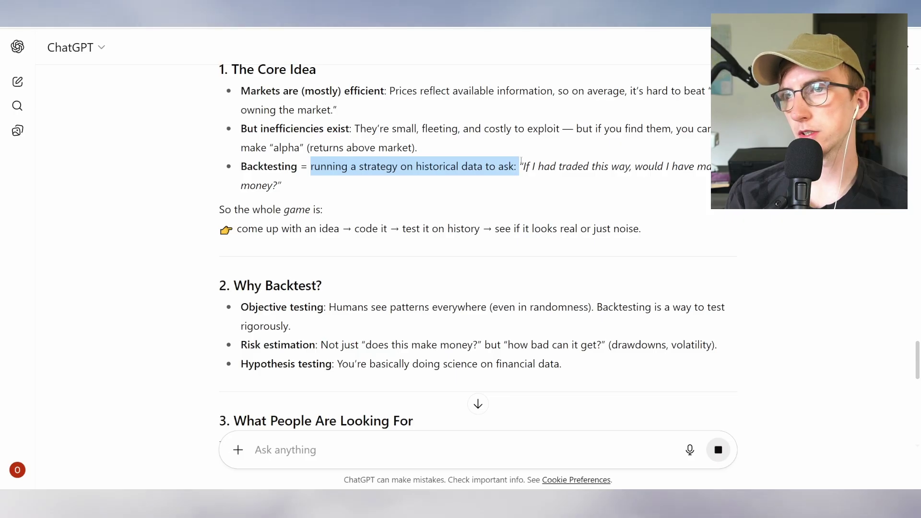
left_click_drag(523, 167, 280, 187)
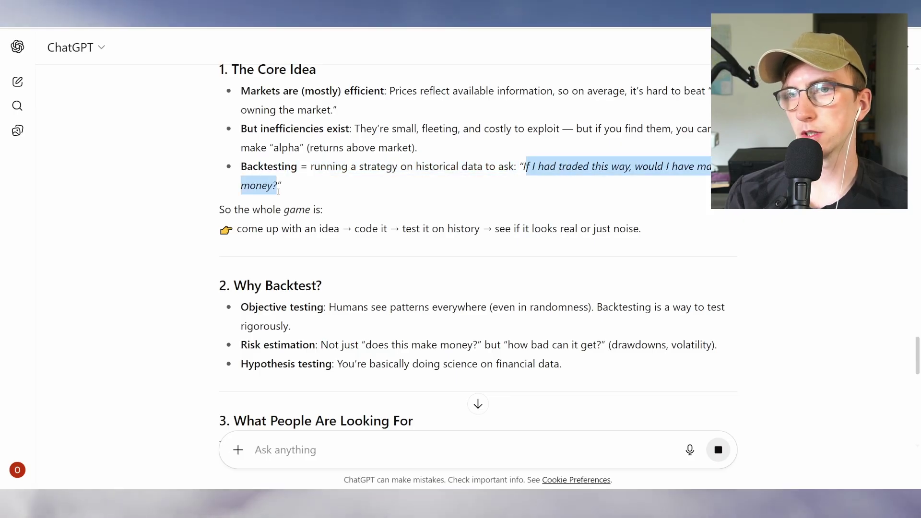
mouse_move(256, 229)
left_mouse_down()
mouse_move(465, 239)
mouse_move(641, 229)
left_mouse_up()
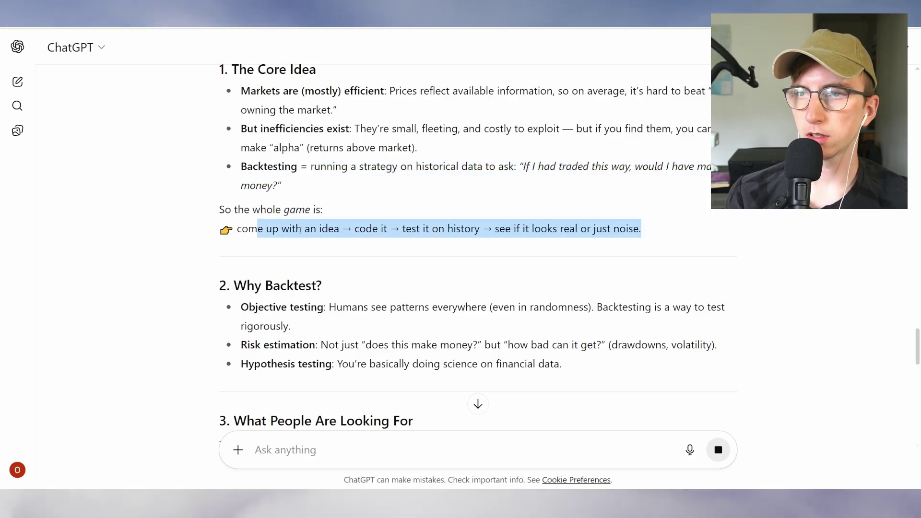
left_click(639, 229)
mouse_move(372, 228)
left_mouse_down()
mouse_move(629, 229)
mouse_move(446, 229)
left_mouse_up()
left_click(422, 228)
left_click(629, 229)
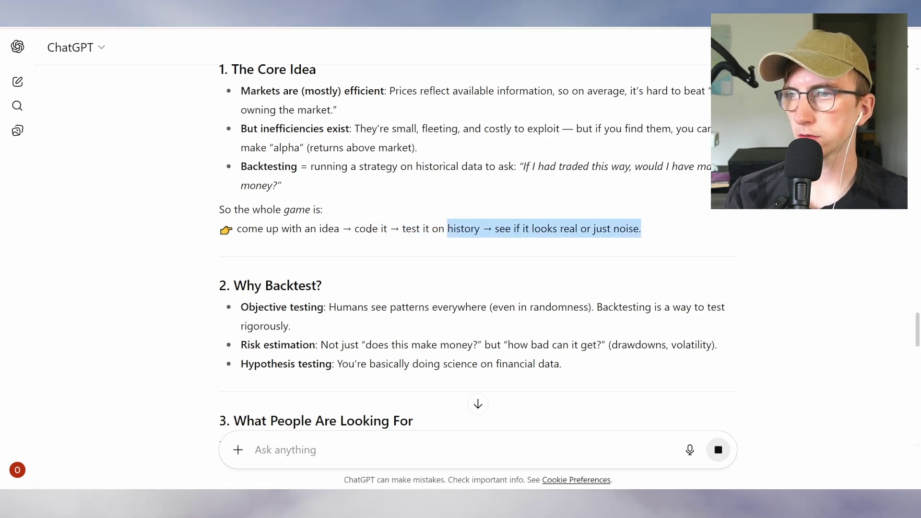
left_click(369, 229)
scroll(368, 229, "down", 1)
left_click_drag(321, 255, 329, 255)
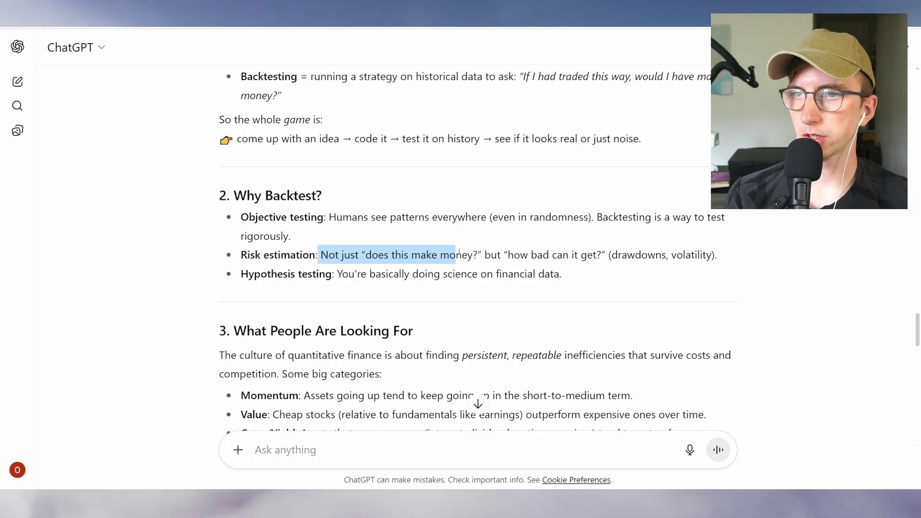
- Read why to backtest: worst-case risk, the 0.3% tiny-edge example and beating the market
left_click_drag(504, 255, 605, 255)
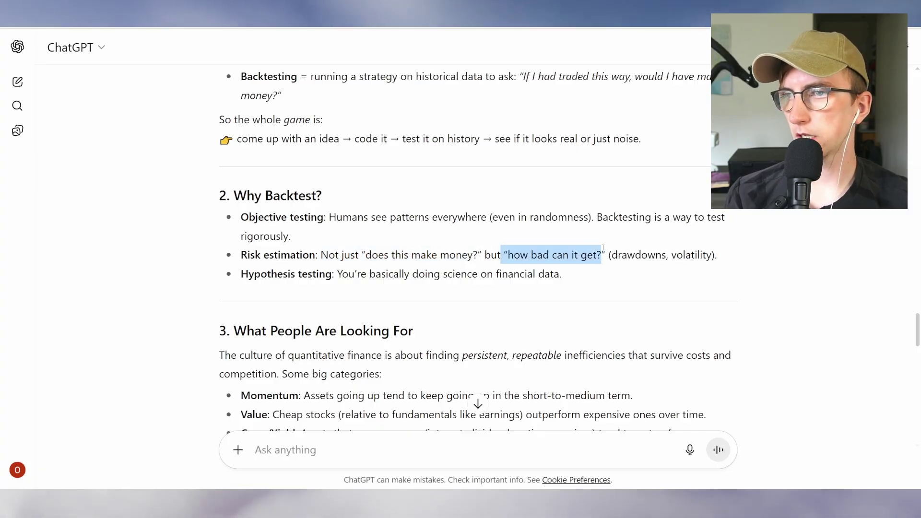
scroll(475, 288, "down", 3)
left_click_drag(240, 130, 382, 129)
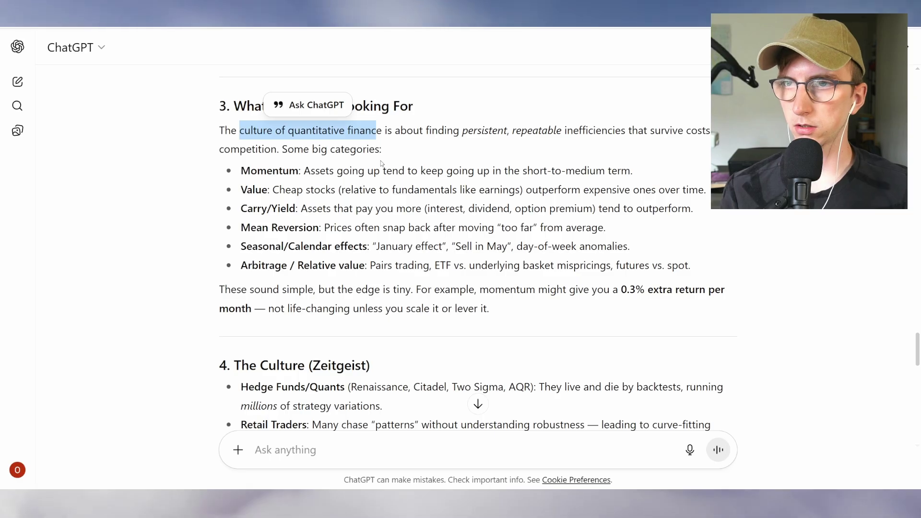
scroll(494, 208, "down", 2)
left_click_drag(319, 199, 452, 201)
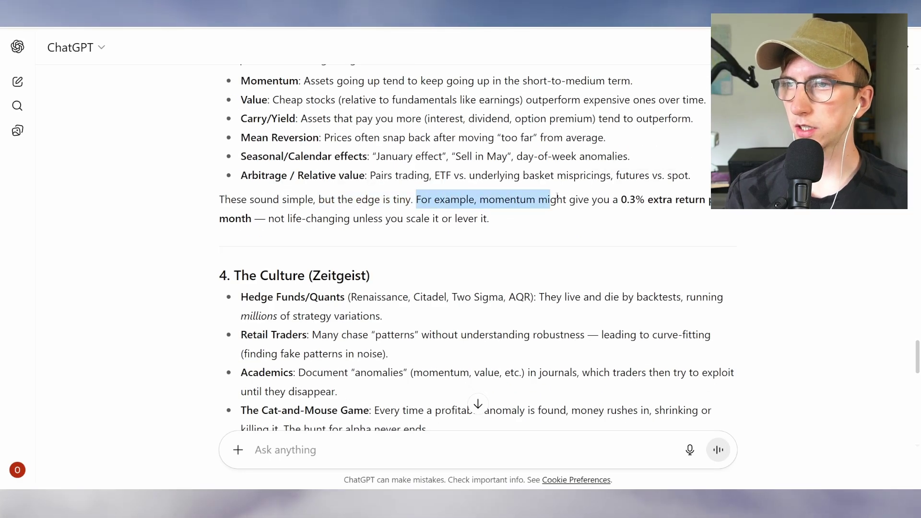
left_click_drag(557, 198, 711, 202)
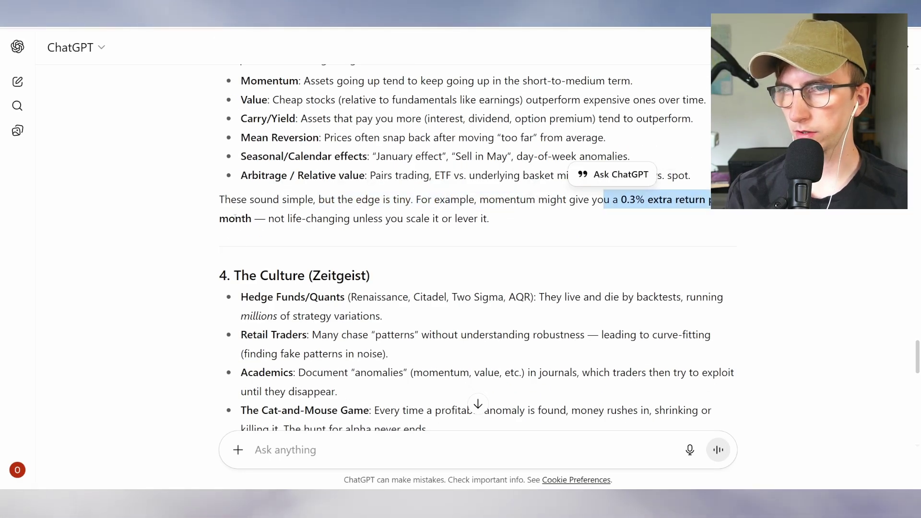
left_click_drag(220, 218, 353, 218)
left_click(526, 313)
scroll(527, 223, "down", 2)
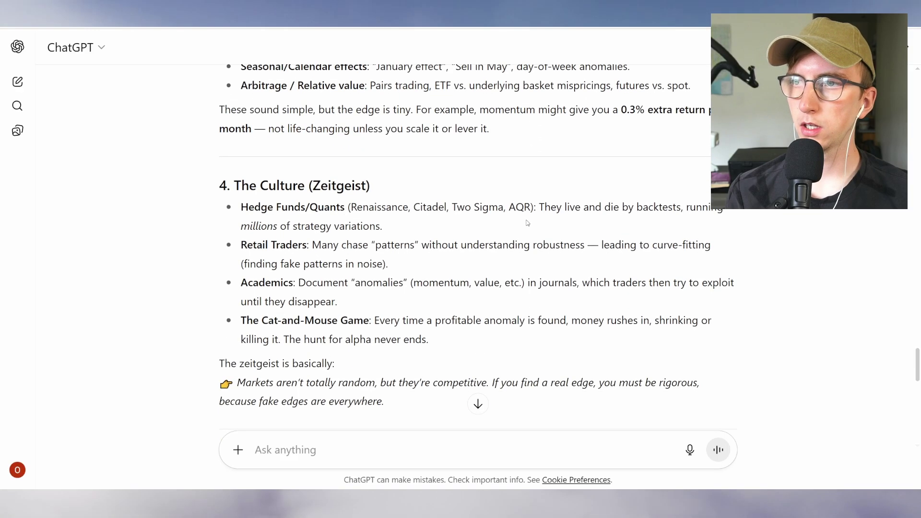
triple_click(379, 113)
left_click(379, 113)
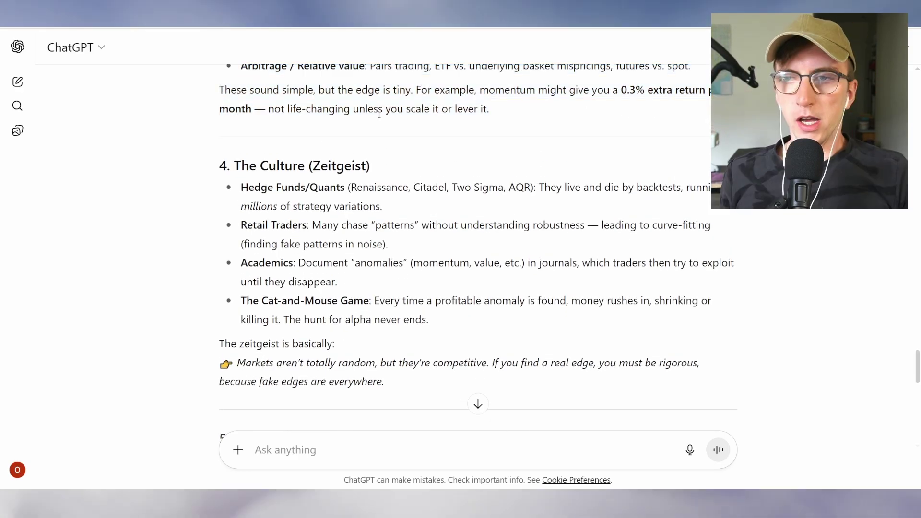
scroll(346, 228, "up", 2)
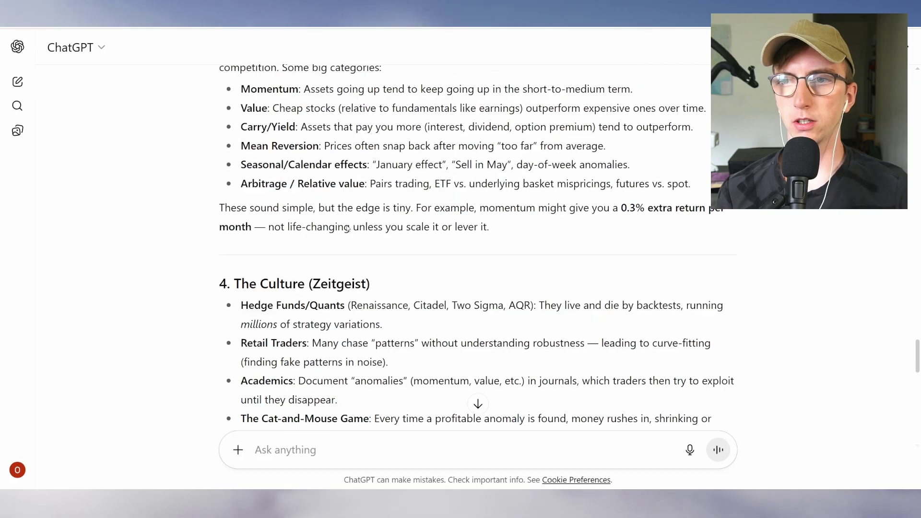
scroll(346, 228, "up", 10)
scroll(346, 228, "up", 2)
scroll(468, 264, "down", 2)
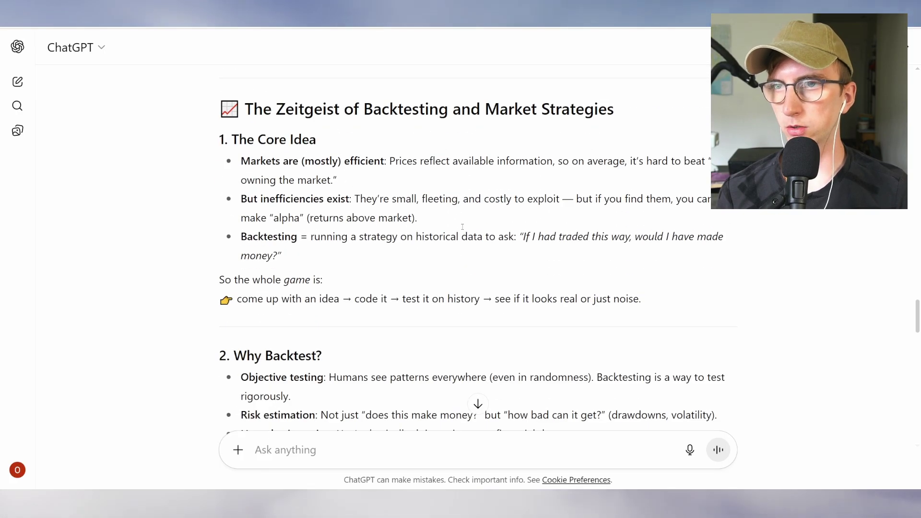
left_click_drag(371, 179, 469, 161)
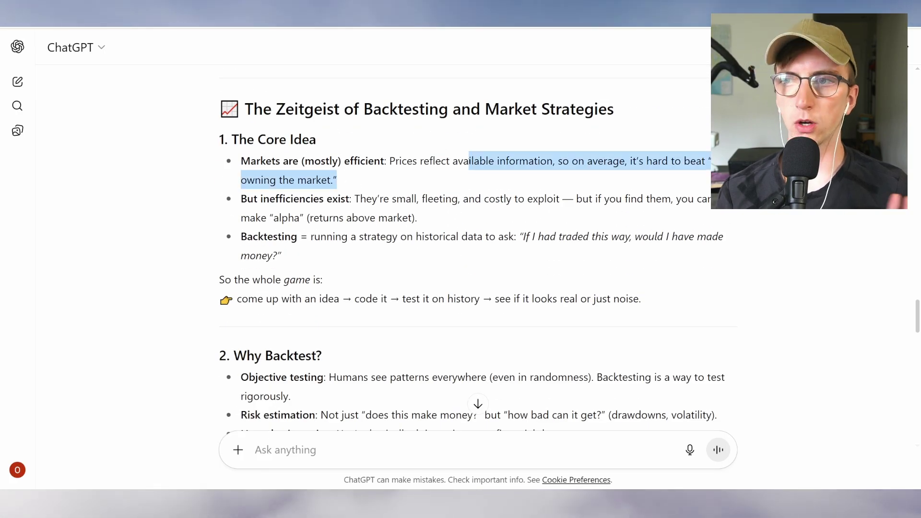
left_click(469, 161)
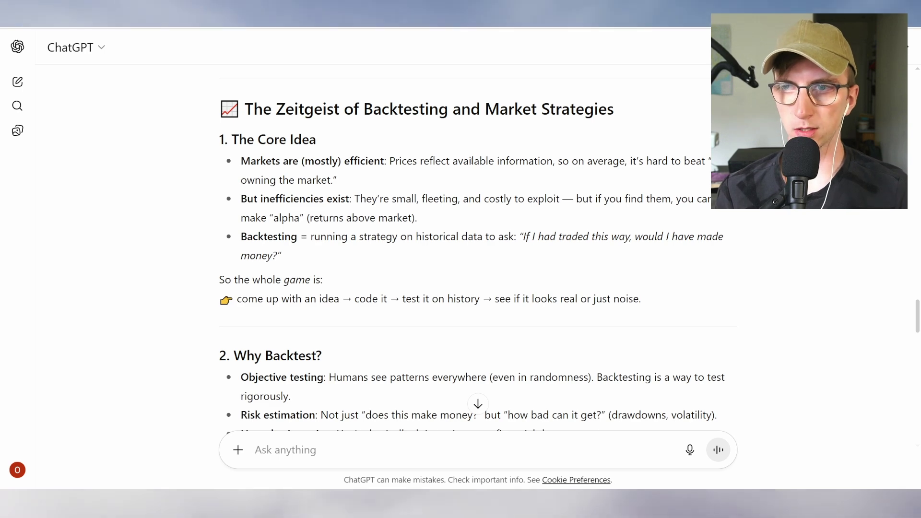
scroll(427, 137, "down", 1)
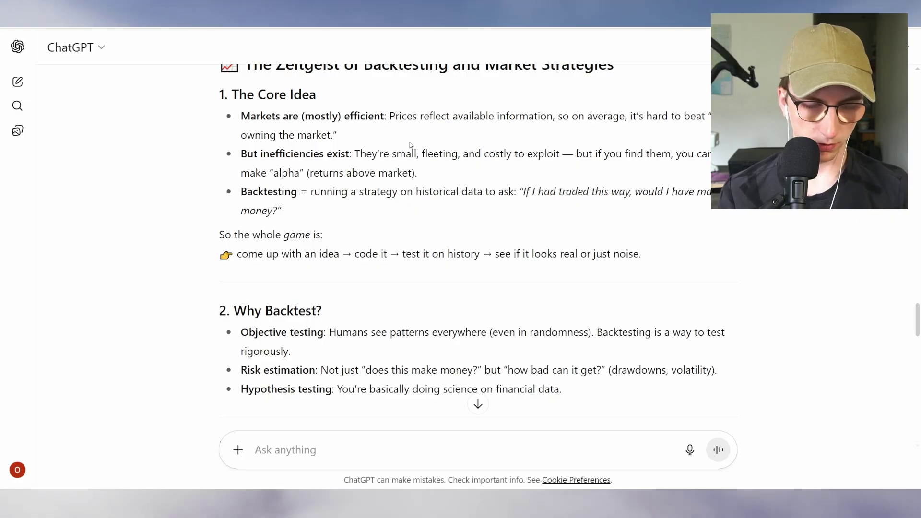
scroll(412, 151, "down", 2)
scroll(411, 177, "up", 1)
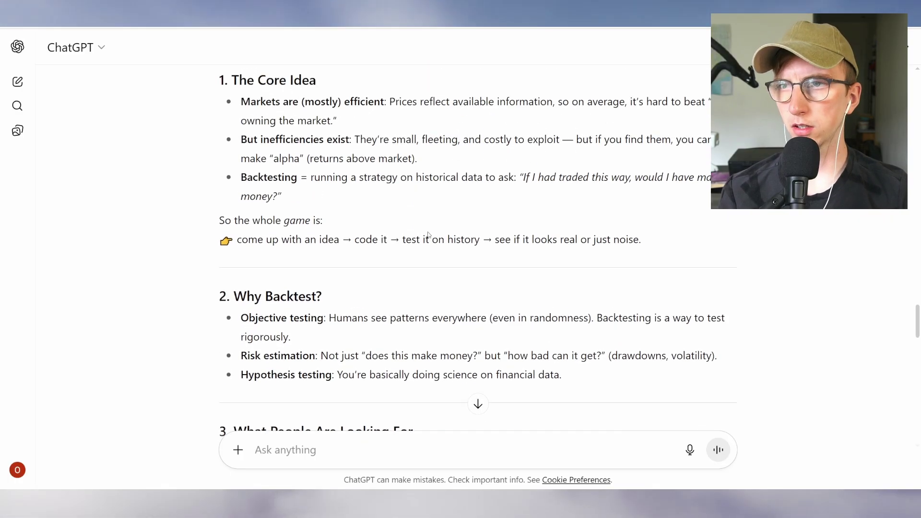
scroll(426, 232, "down", 6)
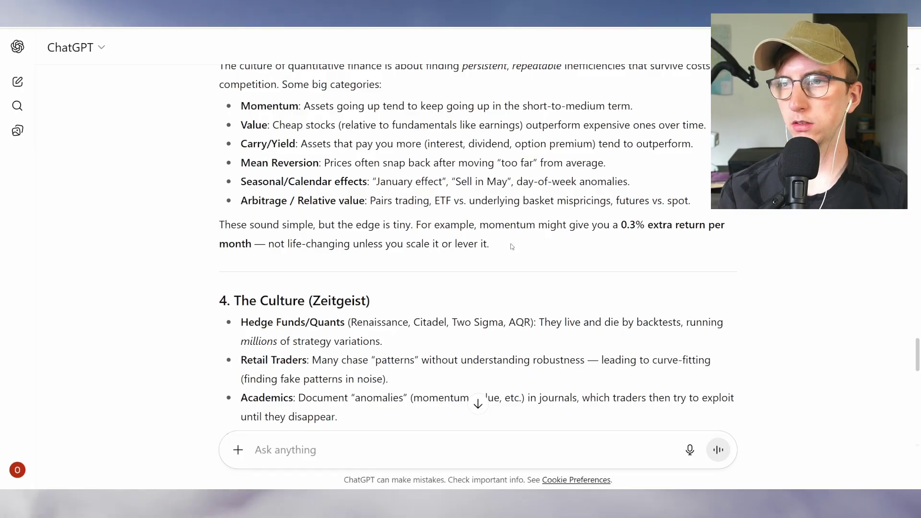
- Read the small momentum returns note and the Hedge Funds/Quants bullet
left_click(489, 245)
left_click_drag(493, 246, 273, 244)
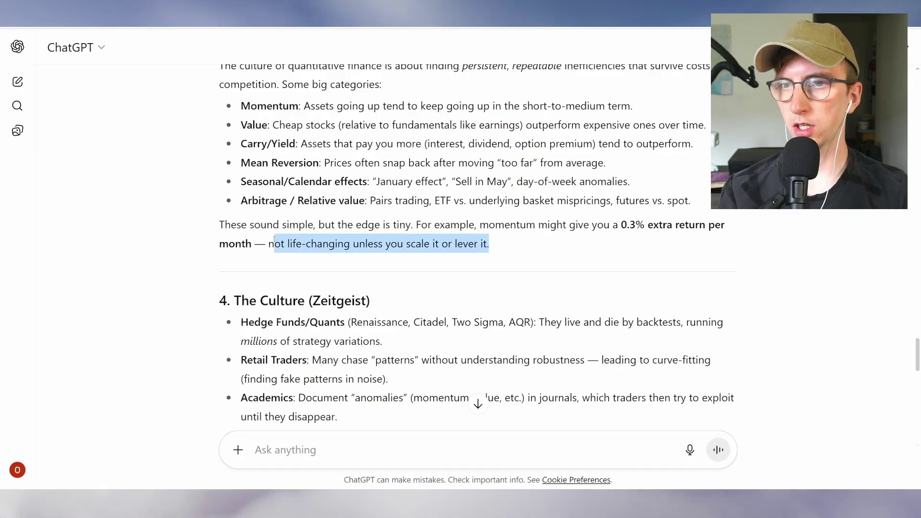
left_click(272, 243)
left_click_drag(226, 224, 552, 226)
left_click(552, 252)
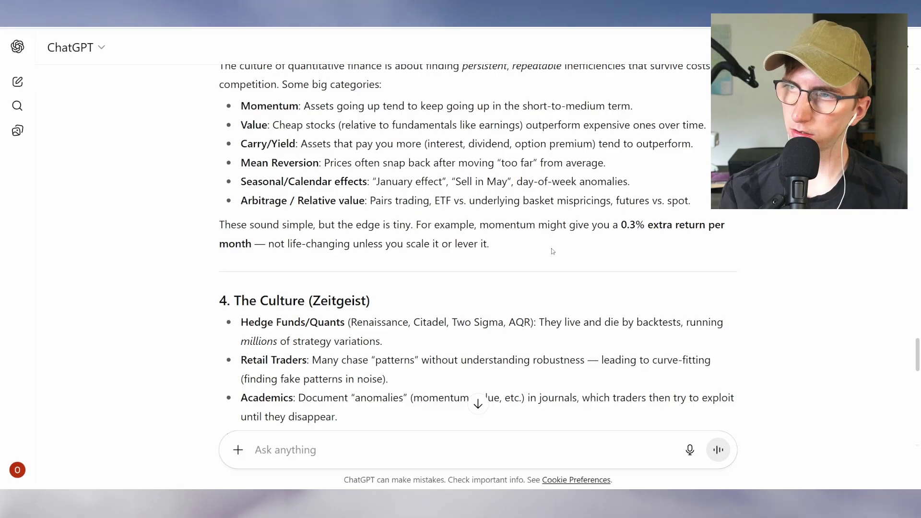
scroll(415, 279, "up", 3)
scroll(415, 279, "down", 2)
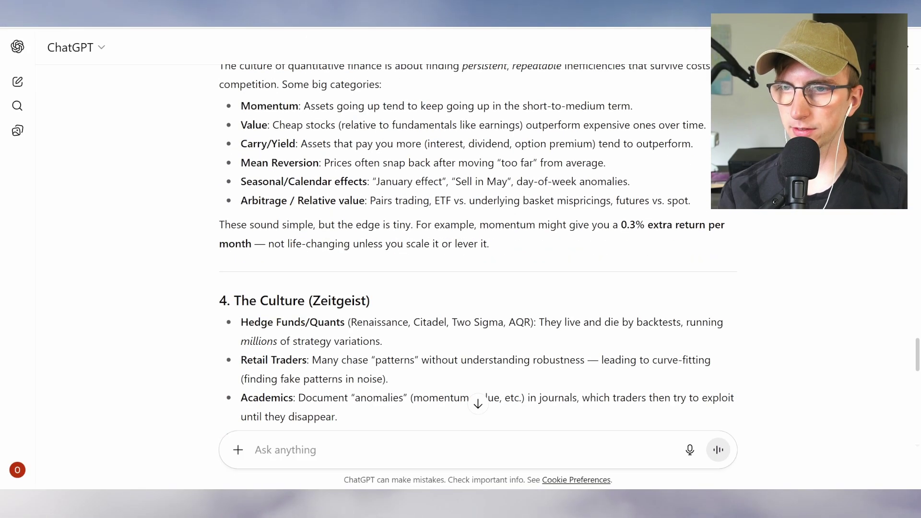
scroll(394, 251, "down", 2)
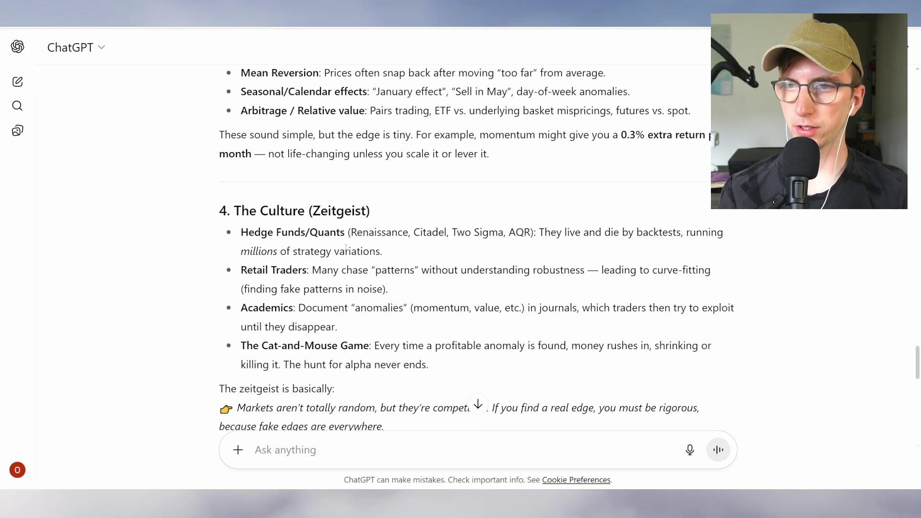
triple_click(412, 260)
left_click(382, 251)
left_click_drag(383, 250, 220, 210)
left_click(406, 254)
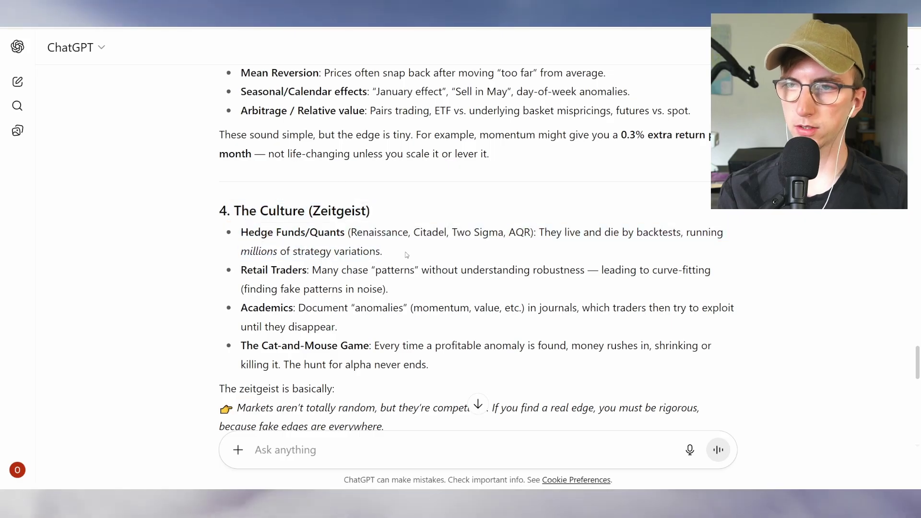
left_click_drag(403, 245, 621, 232)
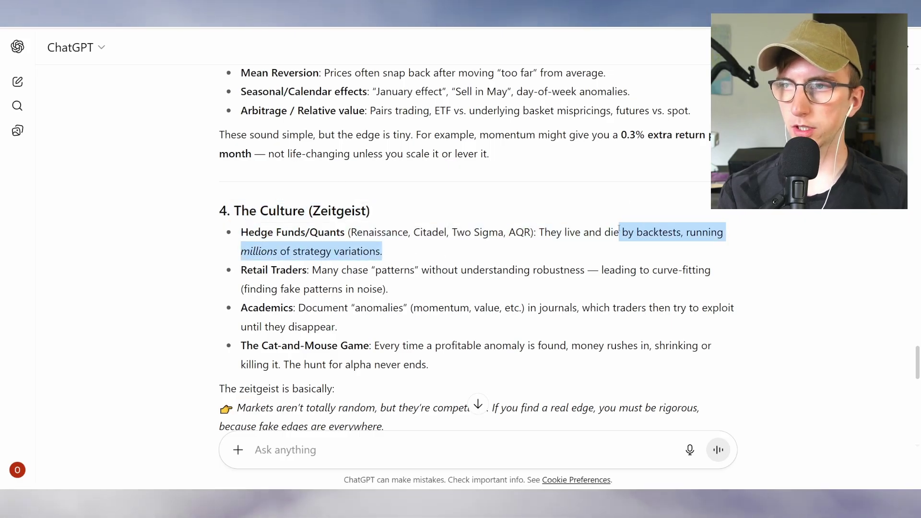
left_click(621, 232)
left_click_drag(402, 245, 621, 232)
left_click(510, 256)
scroll(510, 258, "down", 1)
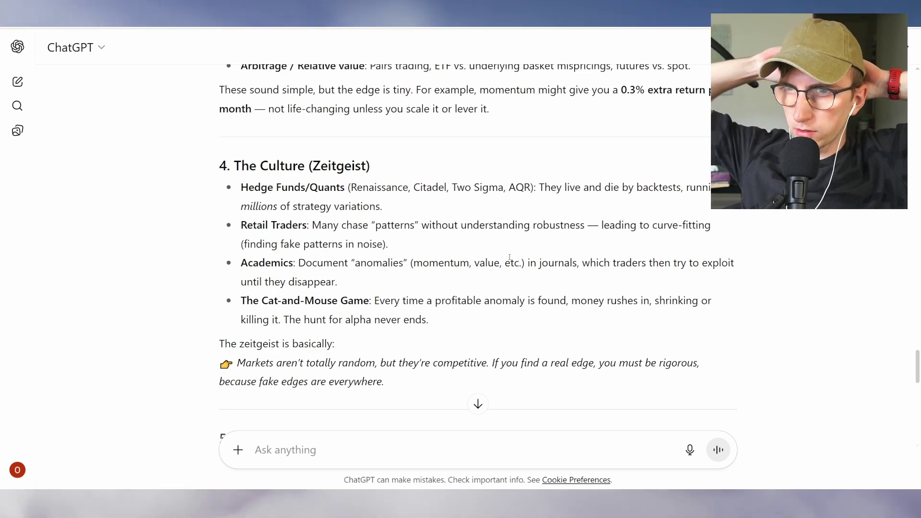
- Read the Retail Traders bullet about chasing patterns and the zeitgeist sentence
left_click_drag(587, 225, 404, 224)
left_click(368, 224)
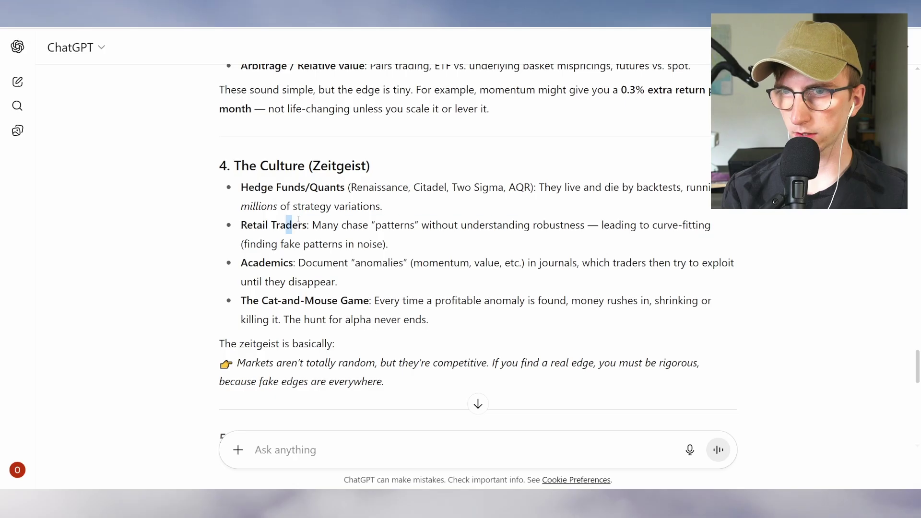
left_click_drag(288, 225, 619, 218)
scroll(620, 218, "down", 2)
left_click_drag(276, 274, 471, 273)
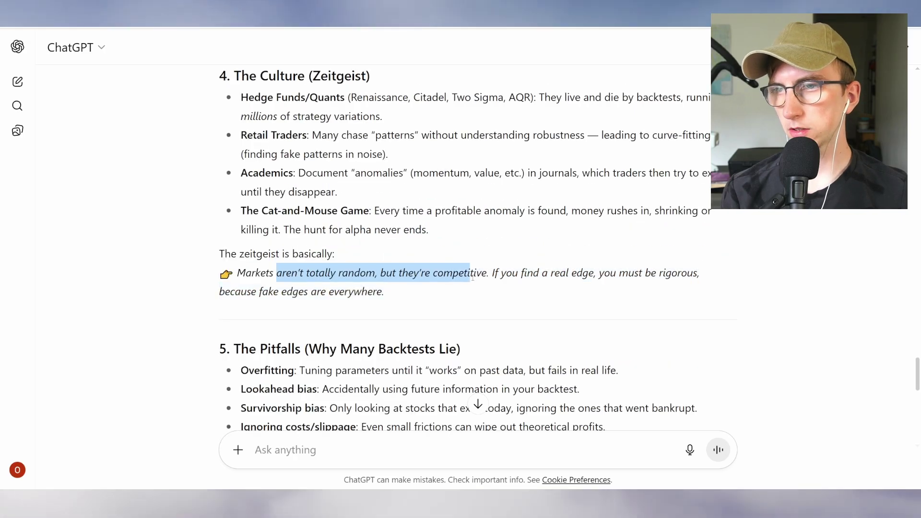
left_click(523, 273)
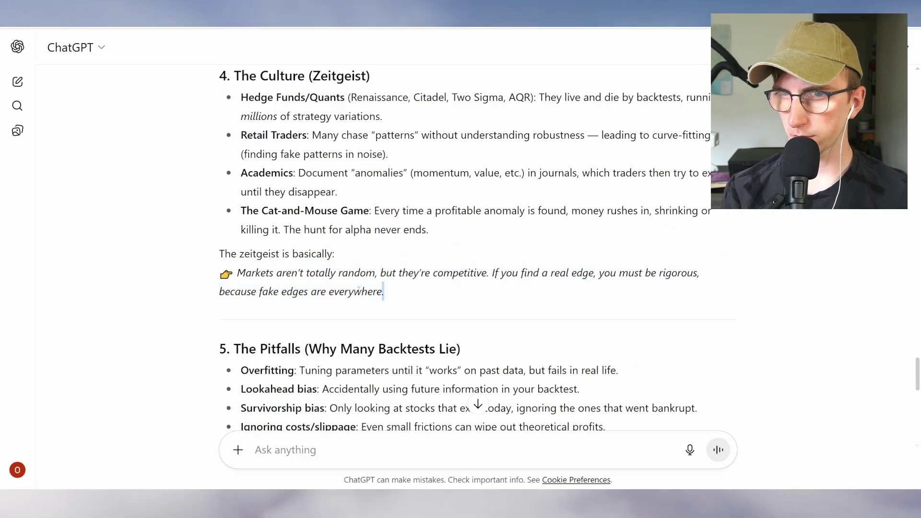
left_click_drag(384, 291, 219, 291)
scroll(220, 291, "down", 1)
scroll(220, 291, "down", 1)
scroll(460, 303, "down", 1)
left_click_drag(461, 213, 309, 214)
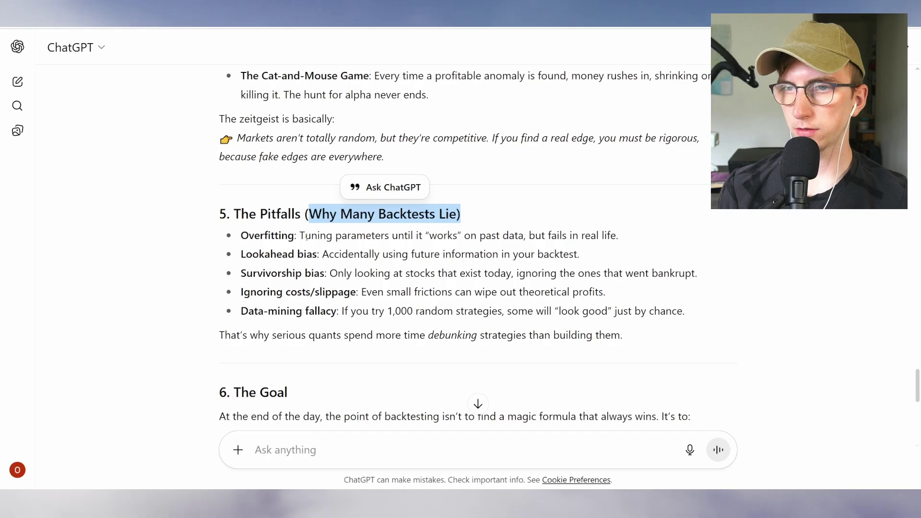
scroll(306, 239, "down", 3)
left_click_drag(324, 210, 538, 210)
- Read the closing goals: build intuition, scientific skepticism and real-world edges
left_click(487, 210)
scroll(486, 147, "down", 1)
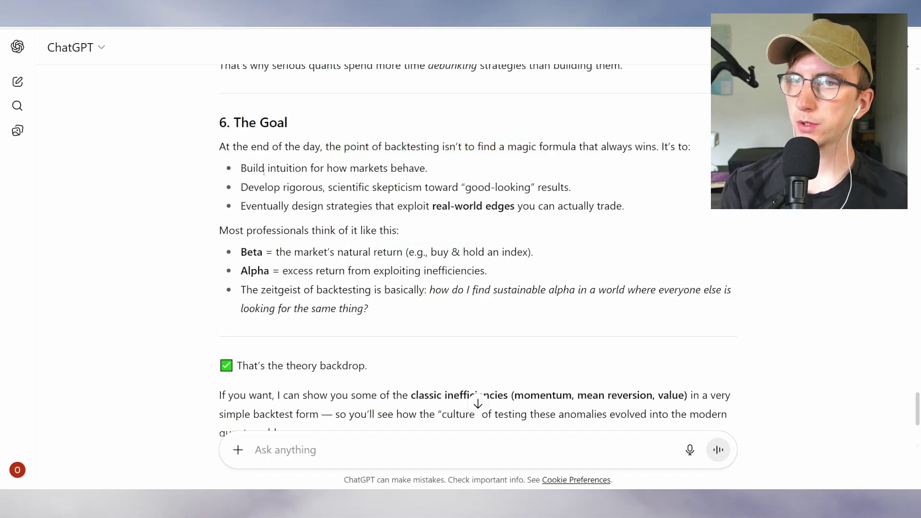
left_click_drag(243, 169, 367, 169)
left_click_drag(241, 188, 389, 187)
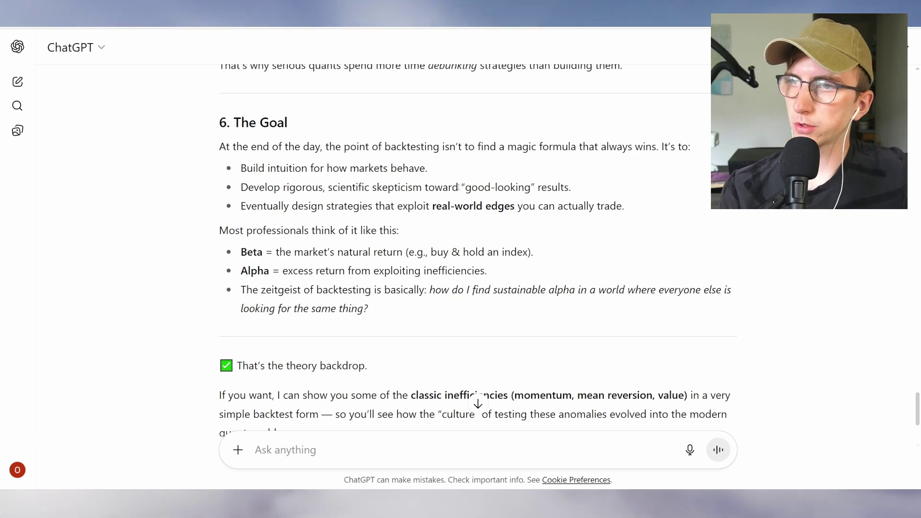
left_click_drag(281, 207, 514, 207)
left_click(614, 199)
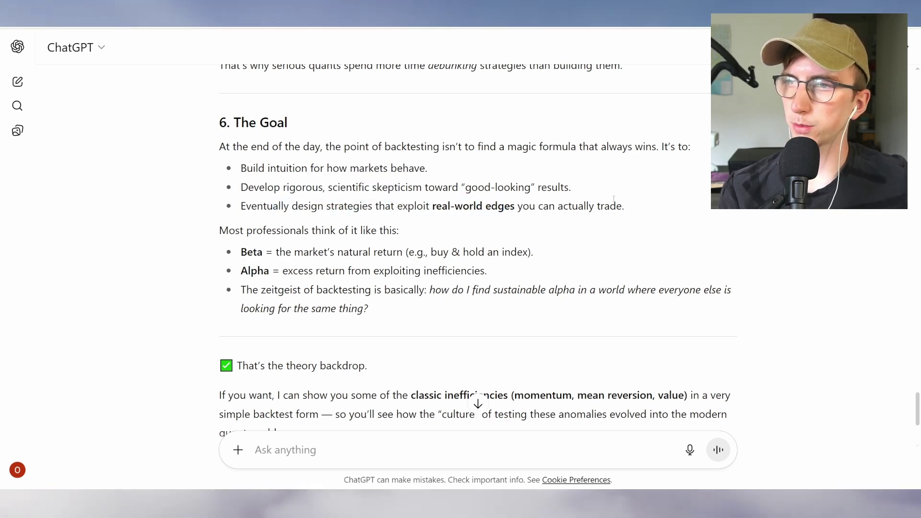
left_click(286, 212)
scroll(461, 288, "down", 3)
- Draft a follow-up asking whether trading White House news cycles beats a longer-term macro portfolio
left_click(271, 450)
type("Is it p")
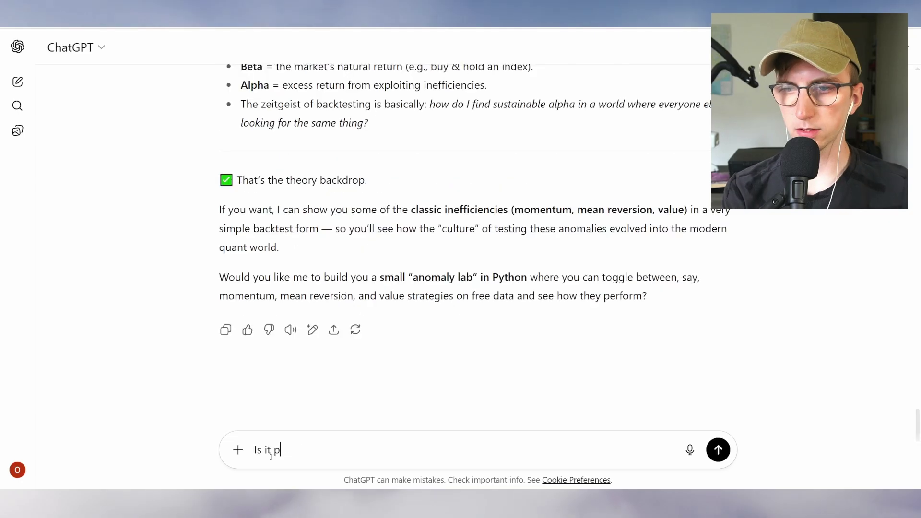
type("ossible to create a trading strategy based o")
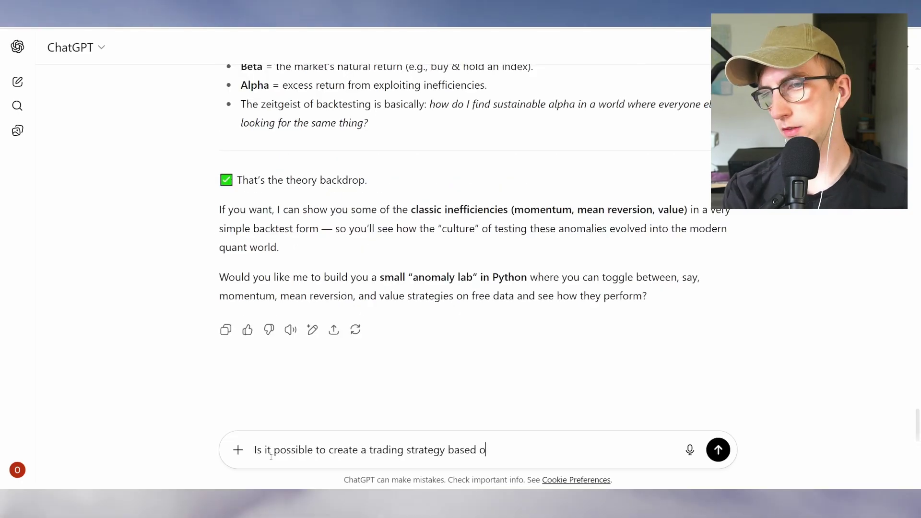
type("n news cycles and wha")
key("BackSpace")
key("BackSpace")
key("BackSpace")
type("for")
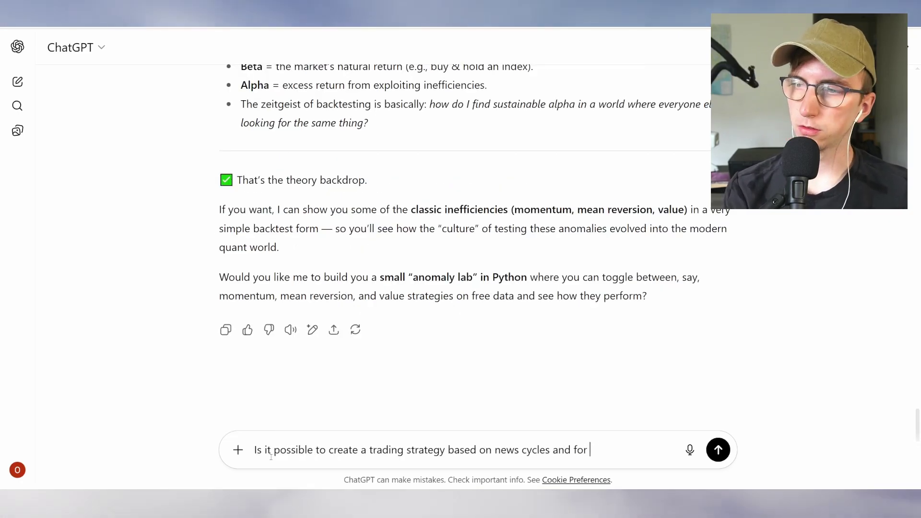
type(" example what news is coming out of the white house")
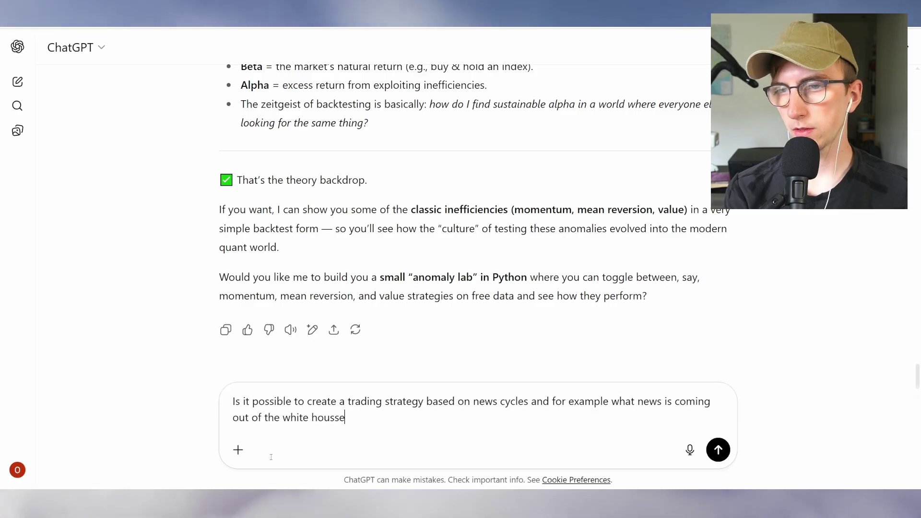
type(" and they trying to determine in the short to")
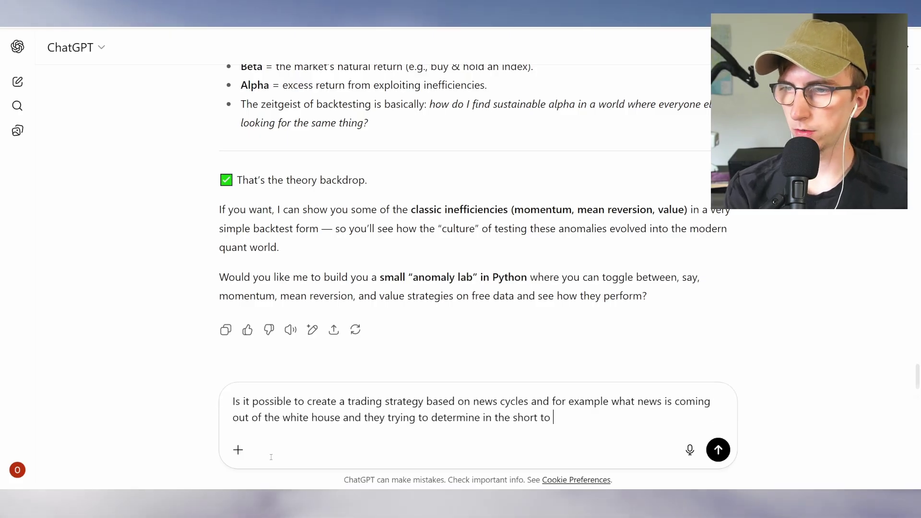
type(" medium term what that will affect.")
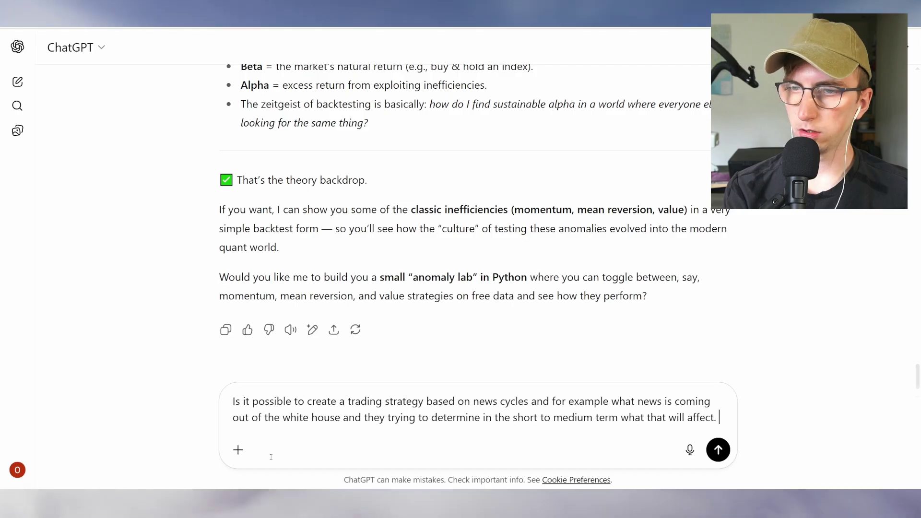
type(" The only issue is that if you are too late in making a move")
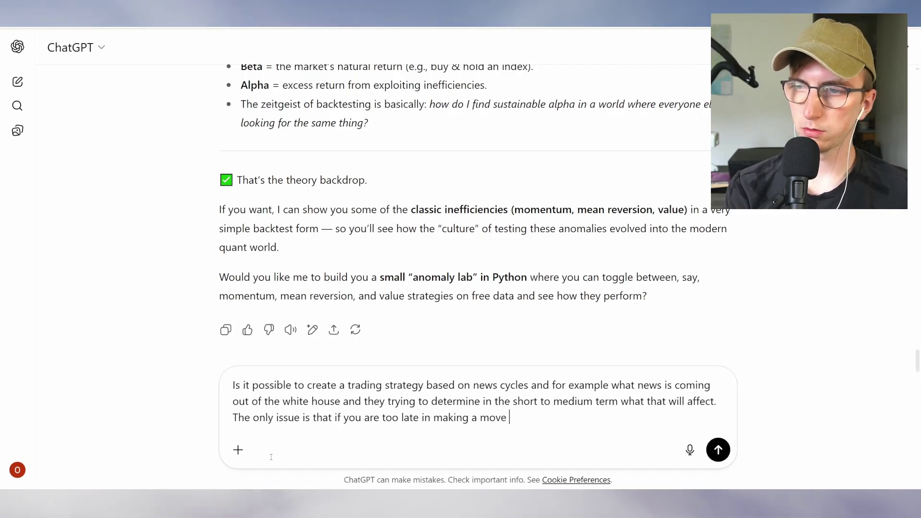
type(" on something you could just be chasing o")
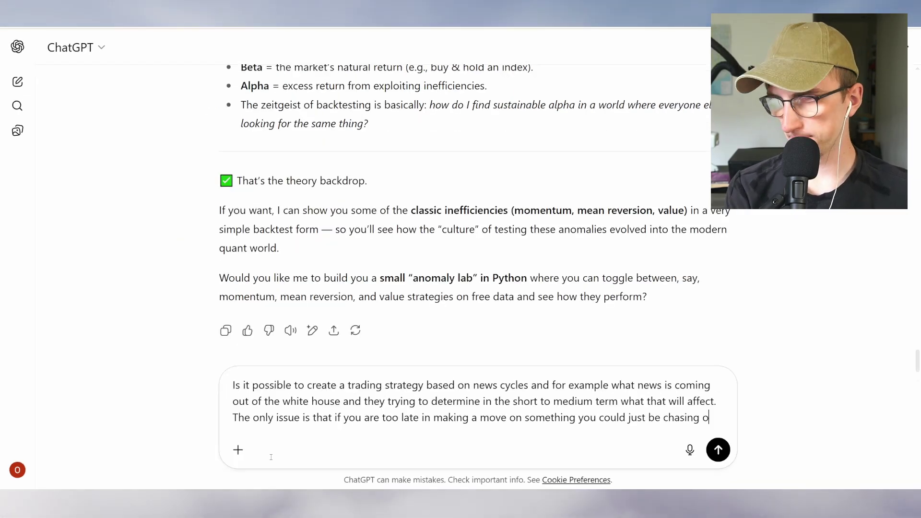
type("ther people's ideas and end up doing a bunc")
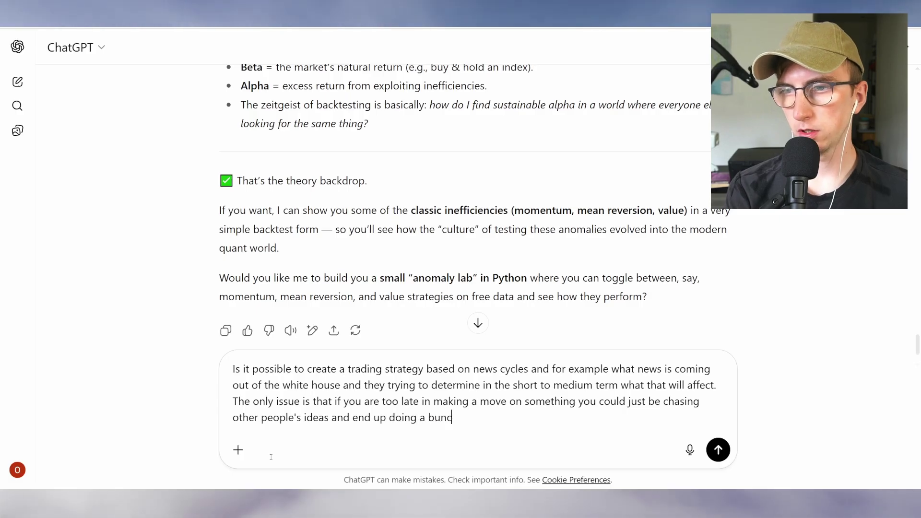
type("h of poor moves. How do you prevent something like th")
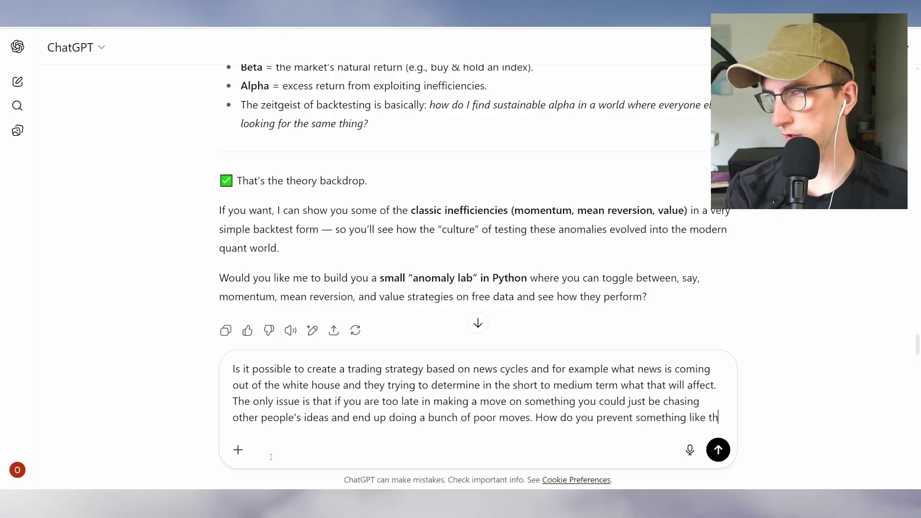
type("is, is it practical to trade on ")
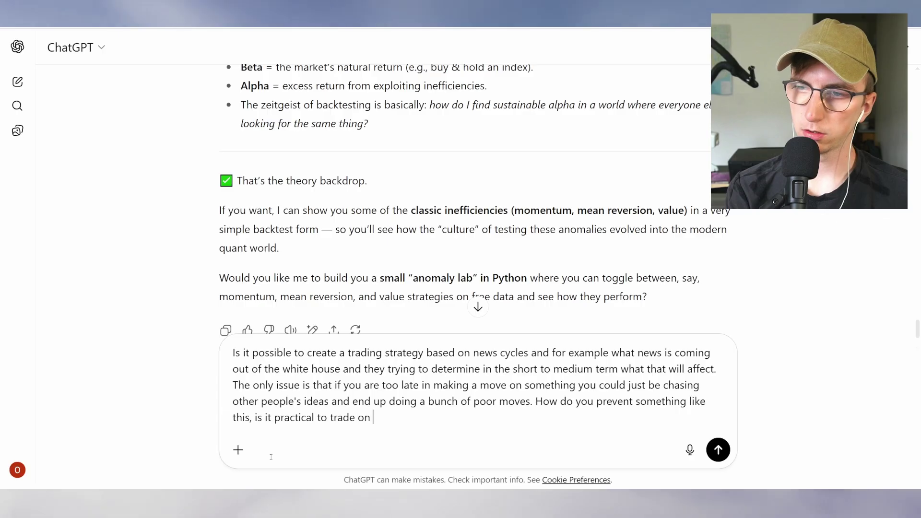
type("macro news, would you be better off just trying to ")
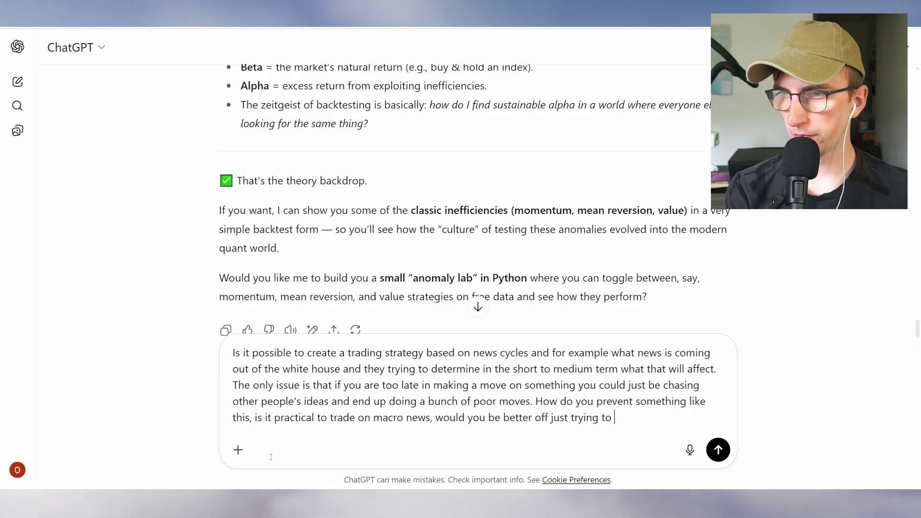
type("set up a longer term portfolio based on what you think wil")
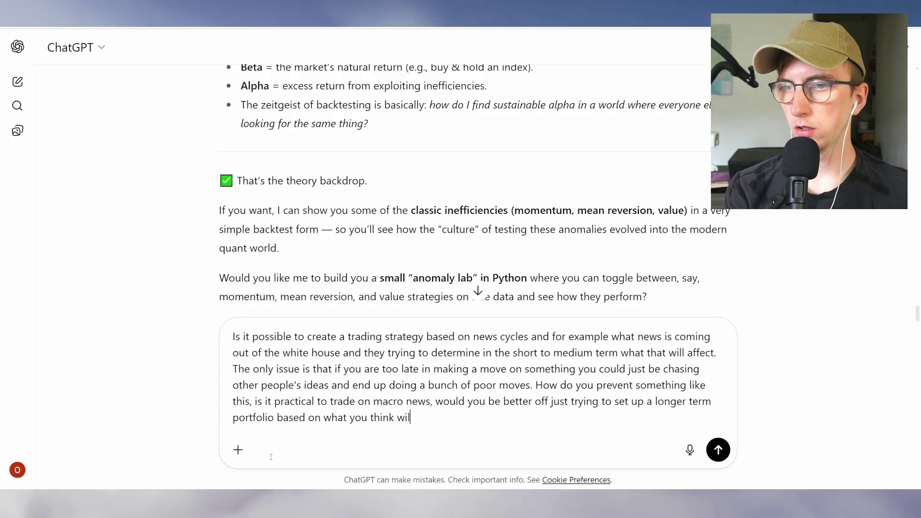
type("l happen in the economy as a whole rather than tri")
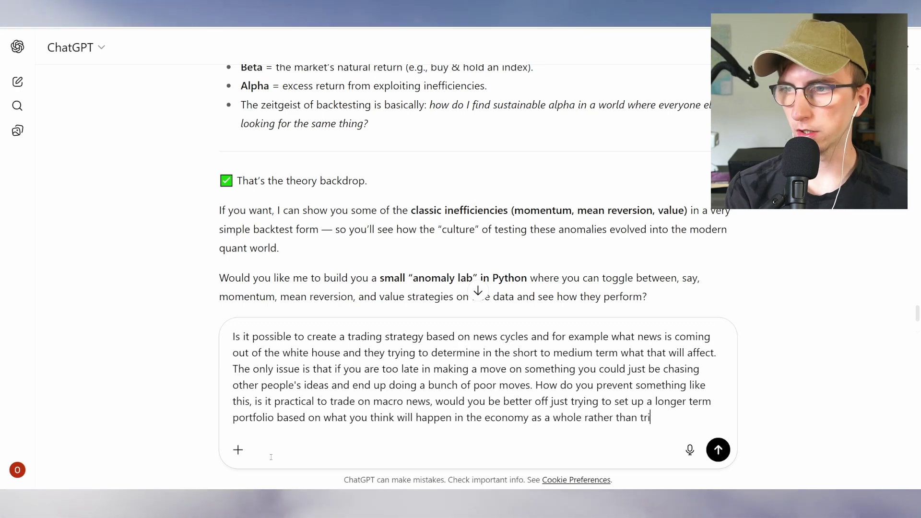
type("ing to exploit tiny ineffcencie")
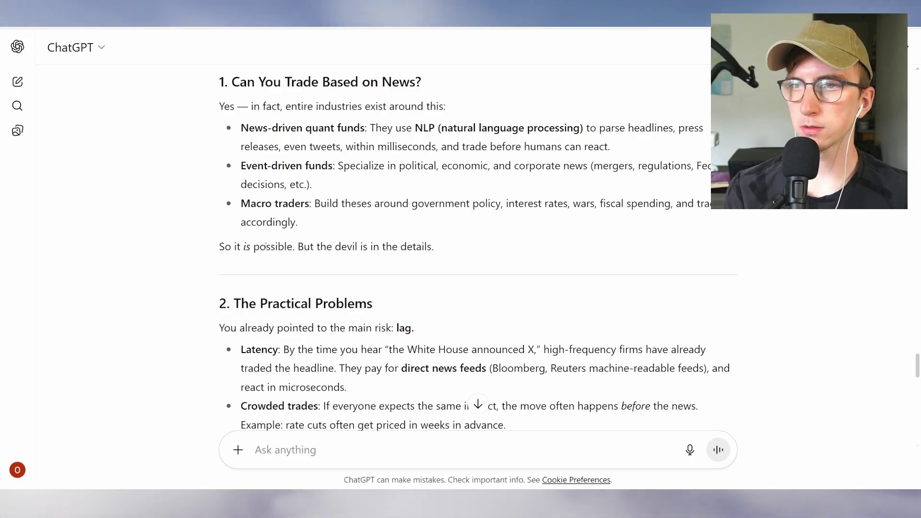
scroll(266, 246, "down", 3)
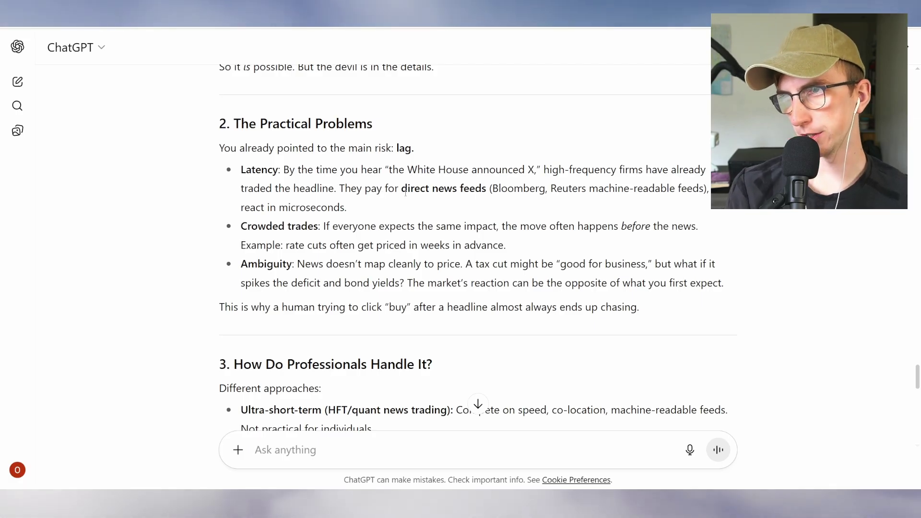
scroll(406, 193, "down", 1)
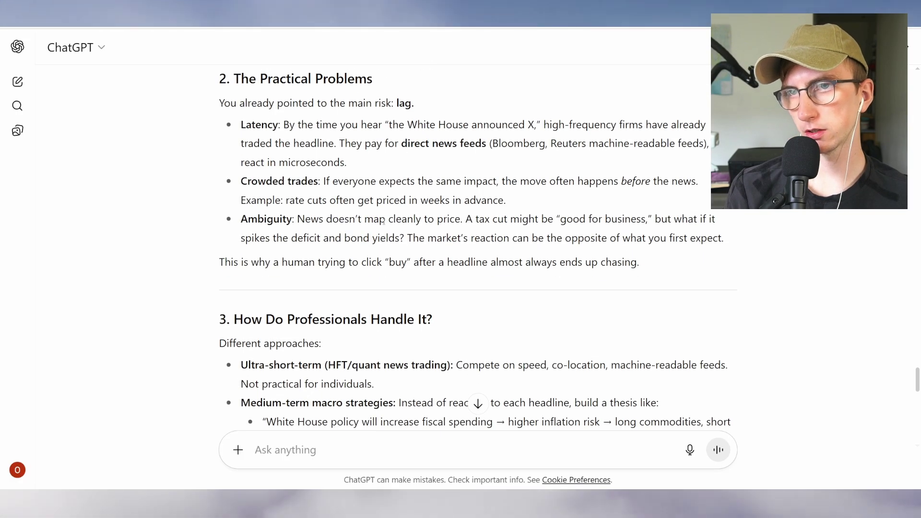
- Read the practical-problems part, highlighting the chasing-headlines sentence and the White House fiscal-spending-to-bonds thesis
left_click_drag(407, 238, 725, 238)
left_click(725, 238)
left_click_drag(233, 261, 432, 261)
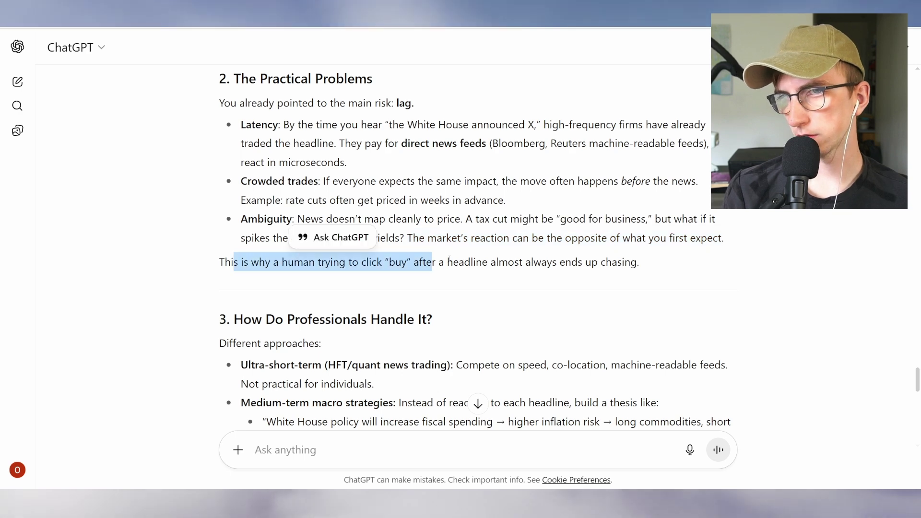
left_click(412, 257)
scroll(413, 259, "down", 3)
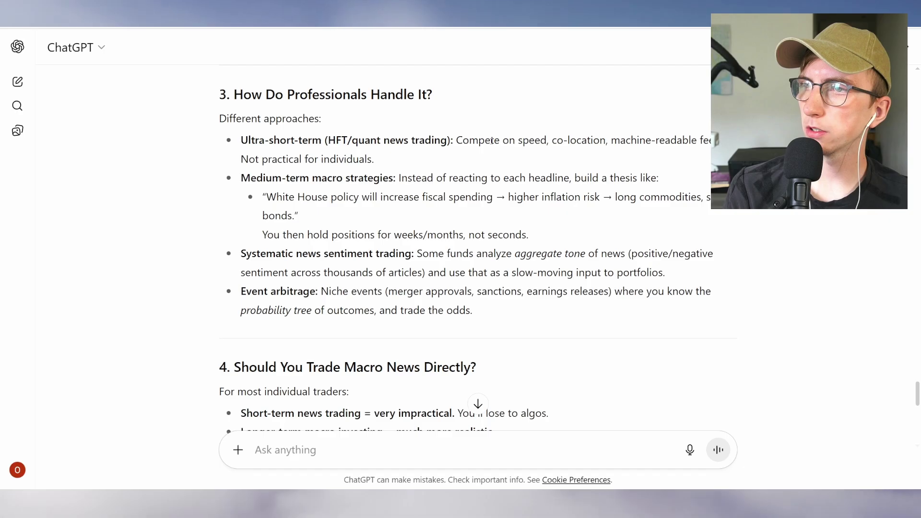
scroll(484, 155, "down", 2)
scroll(501, 157, "up", 2)
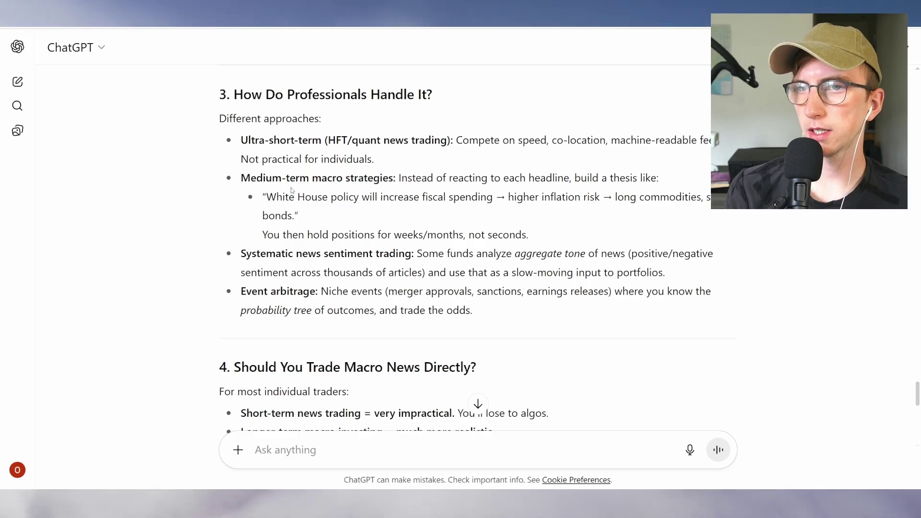
left_click_drag(265, 197, 590, 196)
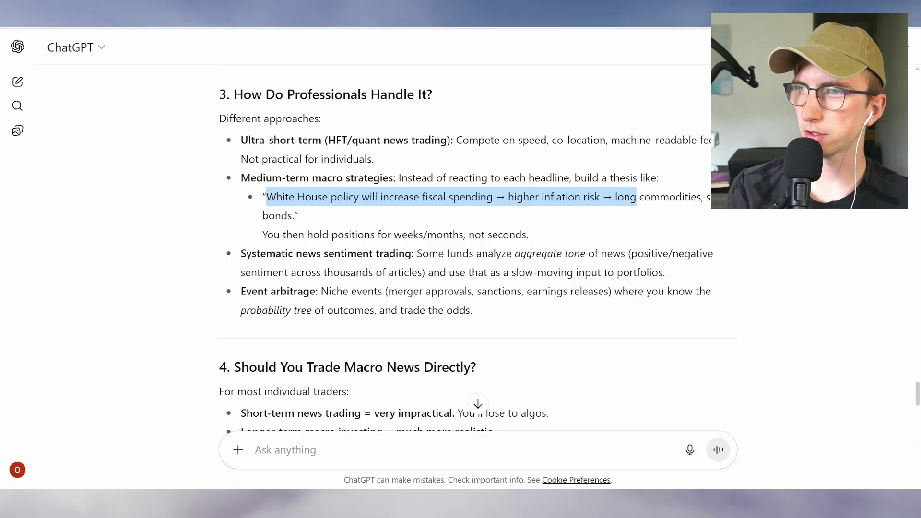
left_click_drag(637, 196, 598, 218)
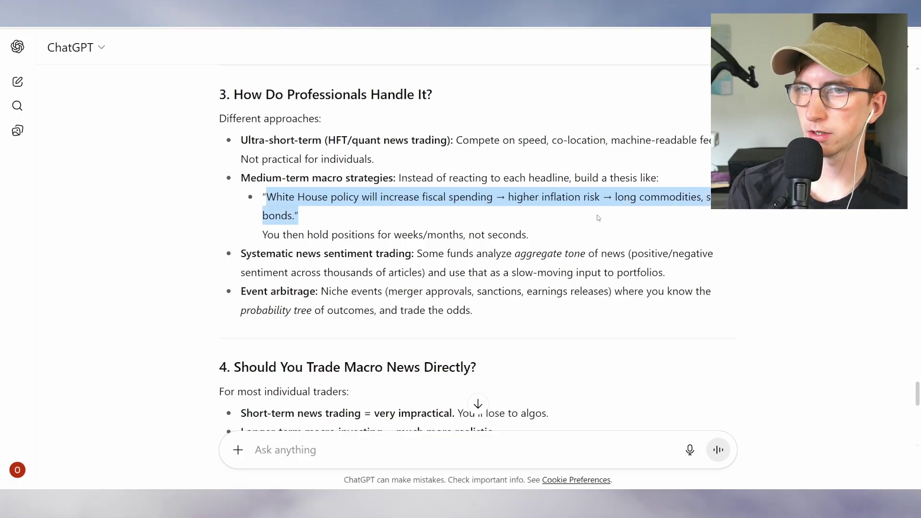
left_click_drag(302, 218, 298, 215)
left_click(298, 216)
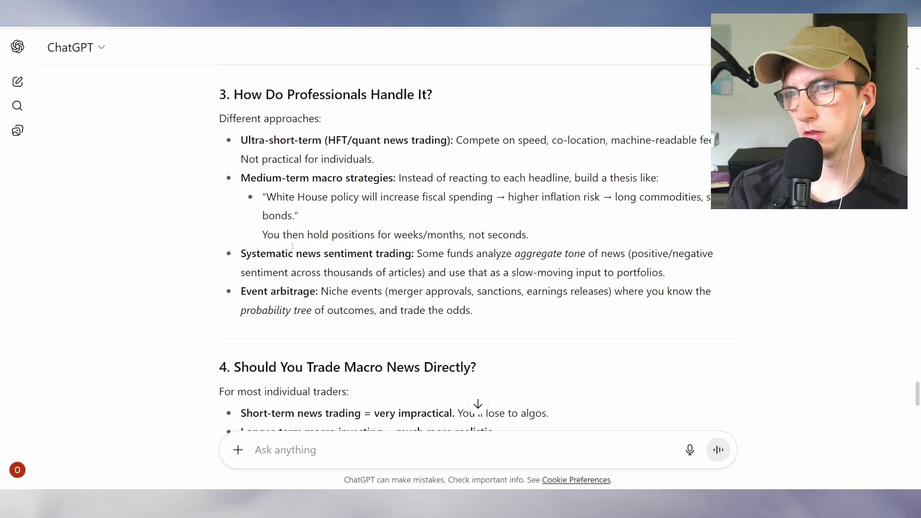
- Read the bottom line, highlighting holding positions for months and longer-term portfolio positioning, then start a follow-up
left_click_drag(273, 235, 531, 235)
left_click(531, 235)
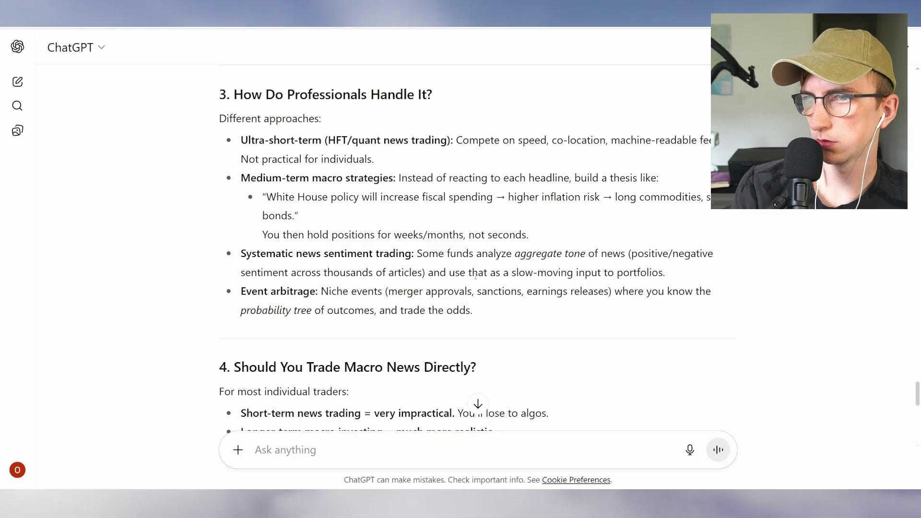
scroll(478, 288, "down", 1)
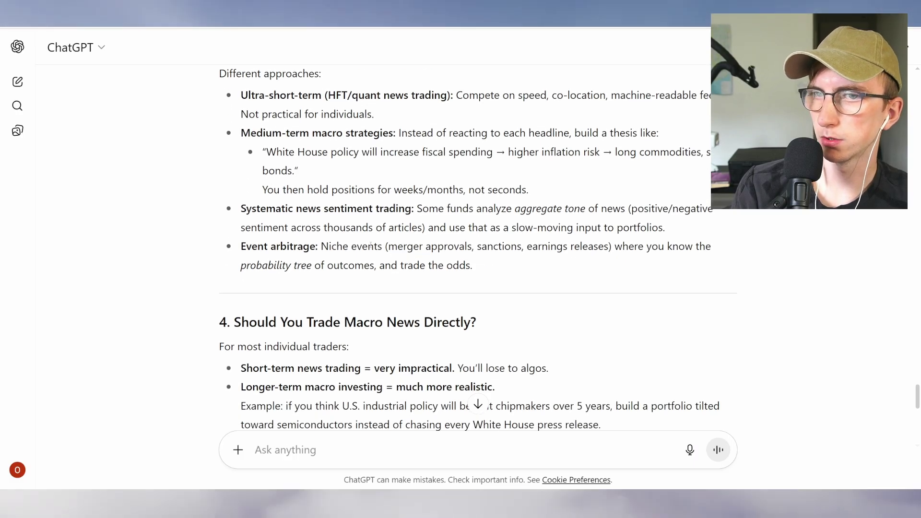
scroll(368, 244, "down", 5)
left_click_drag(283, 227, 663, 227)
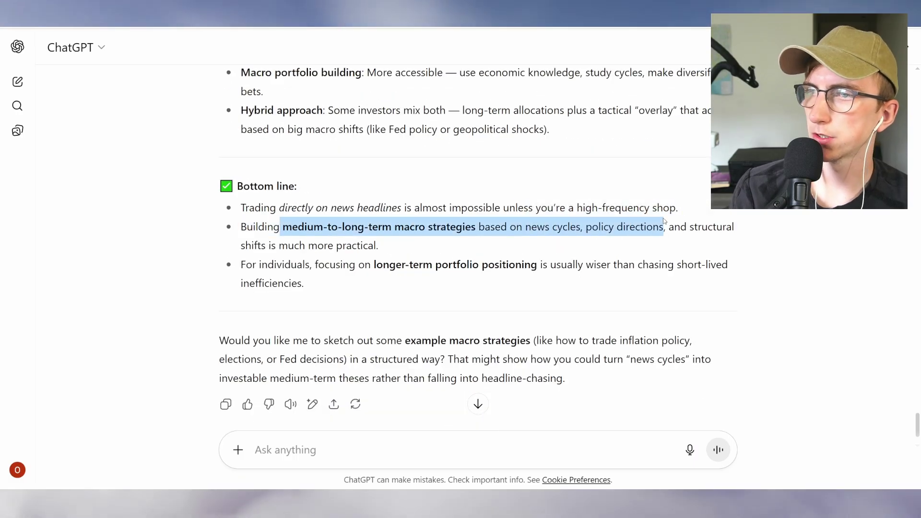
left_click_drag(298, 245, 378, 245)
left_click(304, 264)
left_click_drag(274, 265, 556, 264)
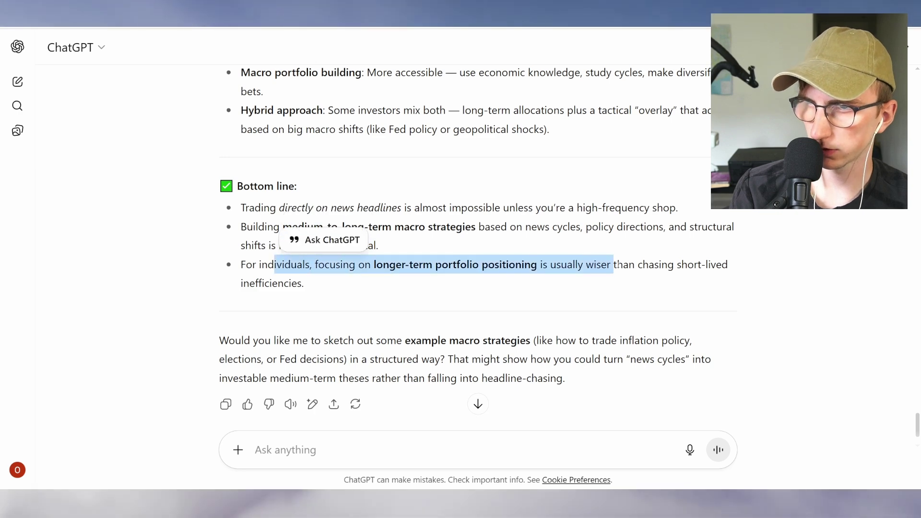
left_click(617, 265)
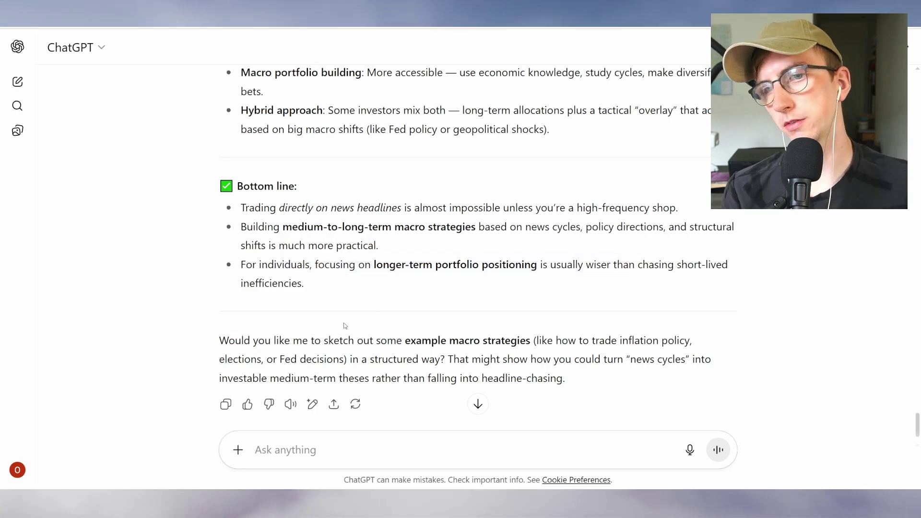
left_click(477, 404)
- Ask whether backtesting and Python still help with longer-term investing outlooks and send it
left_click(295, 450)
type("If for an individual it make")
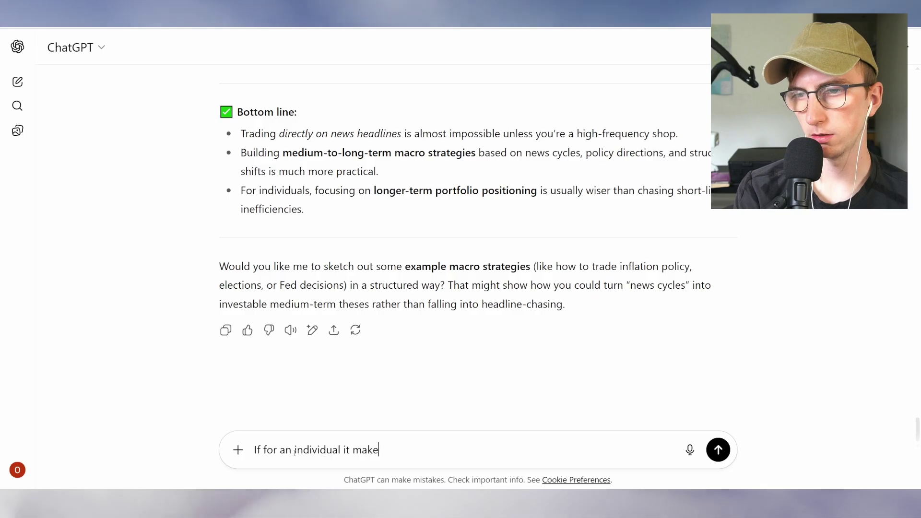
type("s more sense to trade  on python")
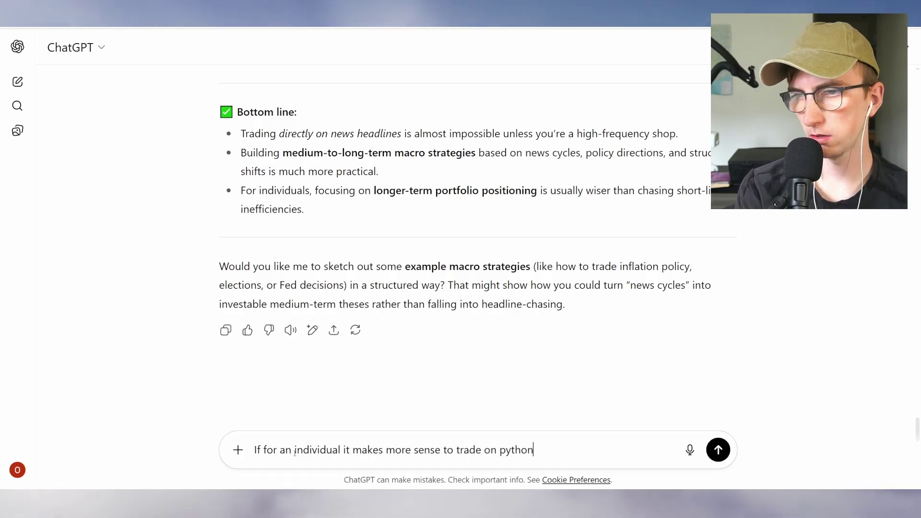
key("BackSpace")
key("BackSpace")
key("BackSpace")
type("longer term outlooks. THen")
key("BackSpace")
key("BackSpace")
key("BackSpace")
type("C")
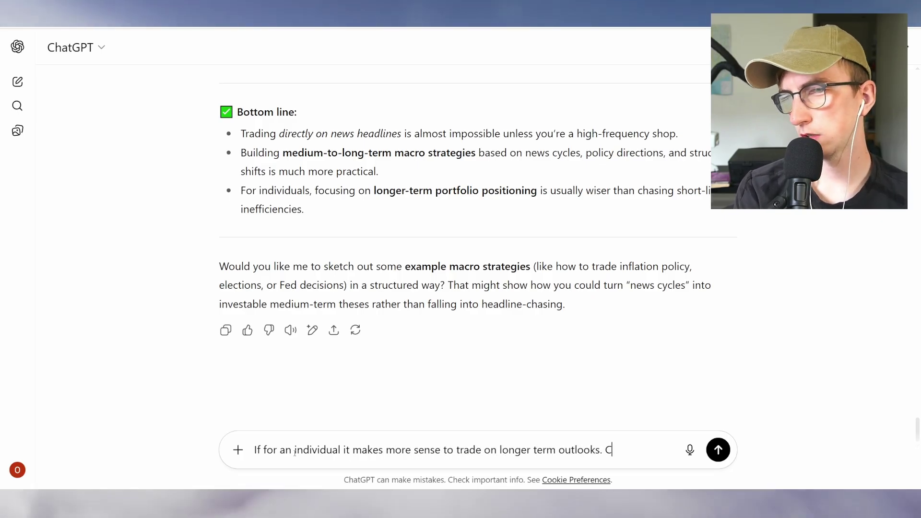
type("an backtesting and python still be useful for learning ")
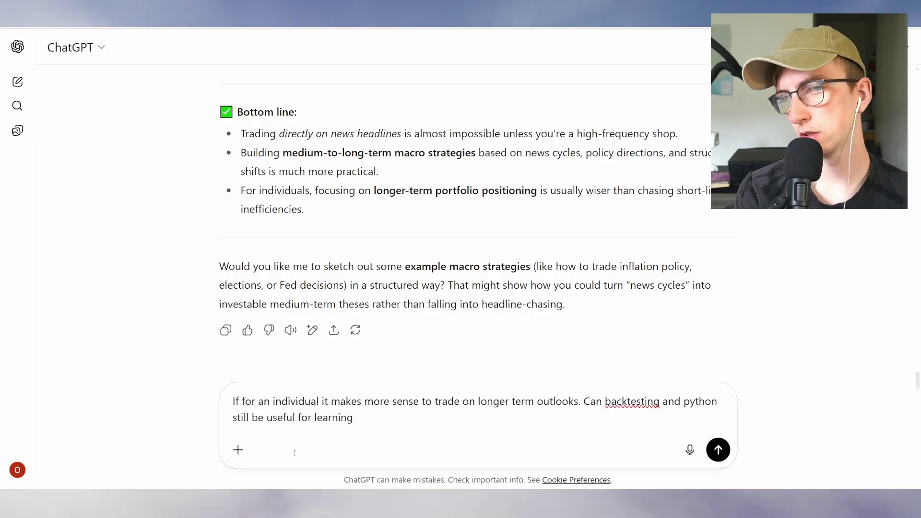
type("about past trades and trying to build that into your ")
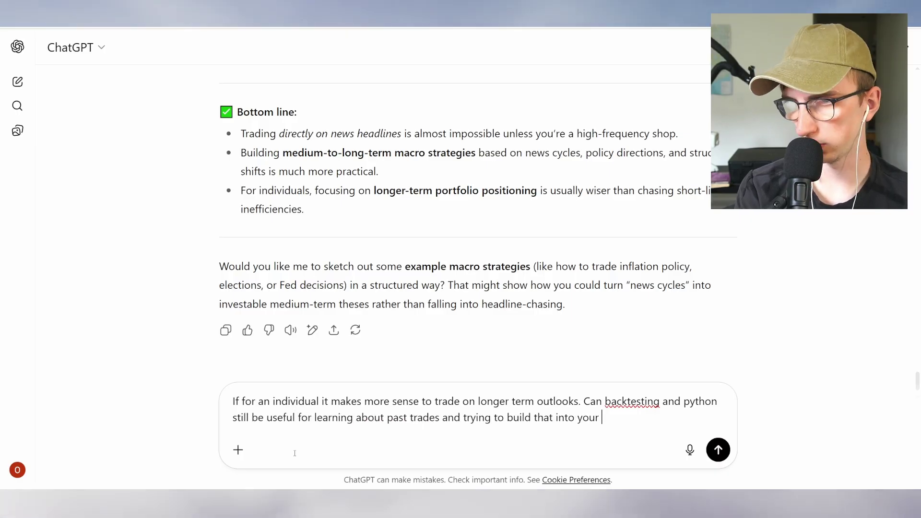
type("portfolio")
key("Return")
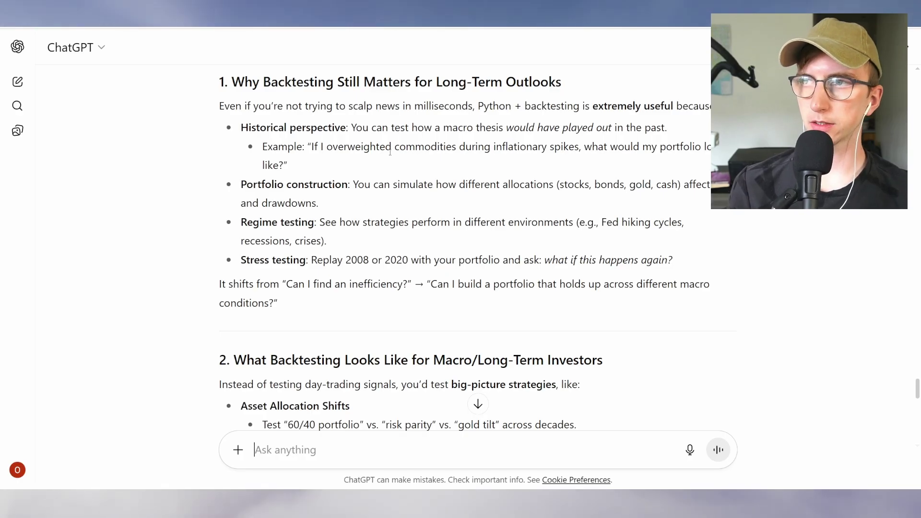
- Read how a macro thesis would have played out, highlighting the overweighted-commodities inflation example and different allocations
left_click_drag(395, 127, 619, 127)
left_click(620, 126)
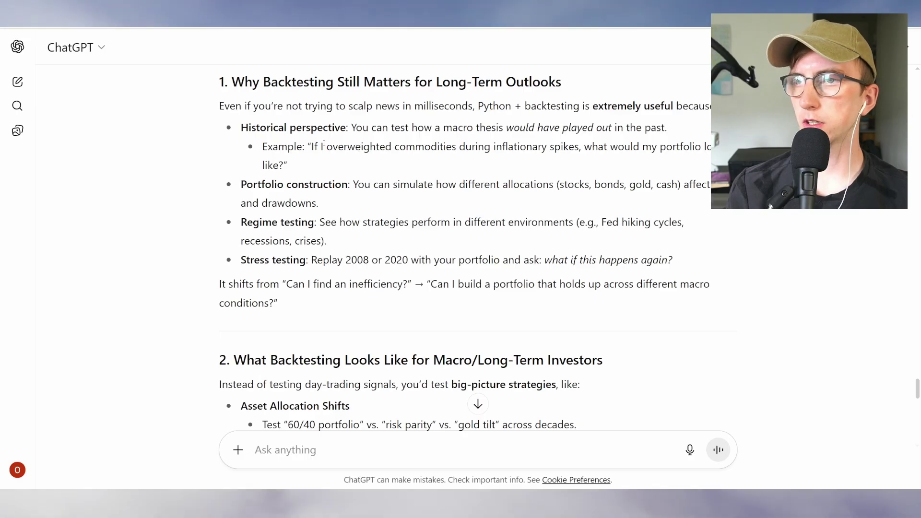
left_click_drag(324, 146, 635, 147)
left_click(633, 149)
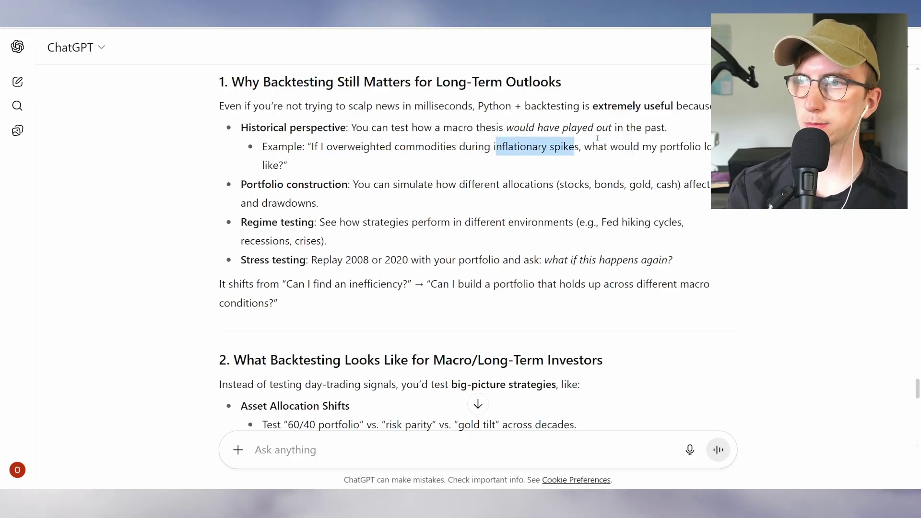
left_click_drag(287, 146, 289, 164)
left_click(300, 172)
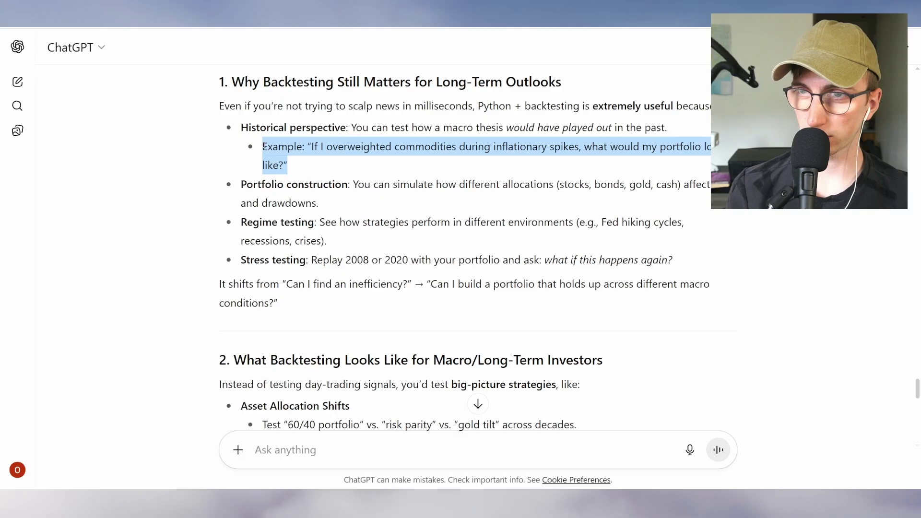
mouse_move(287, 165)
left_mouse_down()
mouse_move(273, 147)
mouse_move(287, 165)
left_mouse_up()
left_click_drag(423, 185, 559, 195)
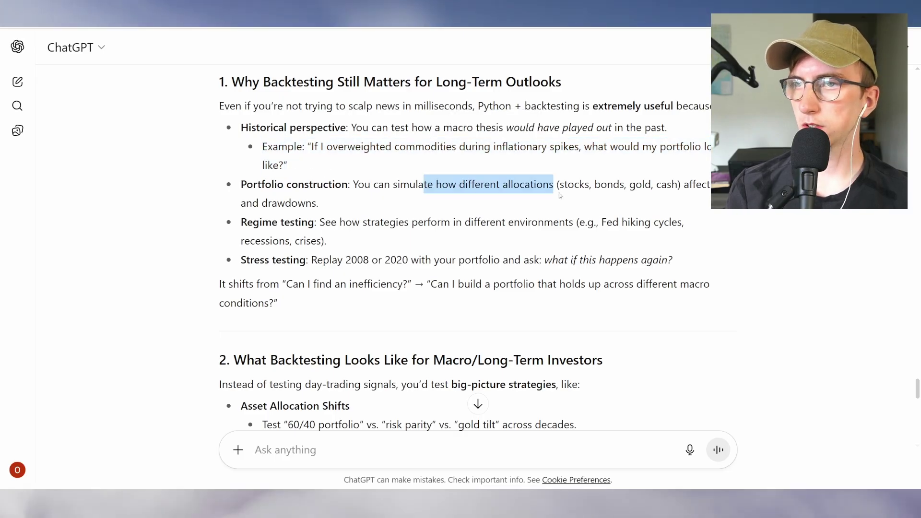
left_click(358, 206)
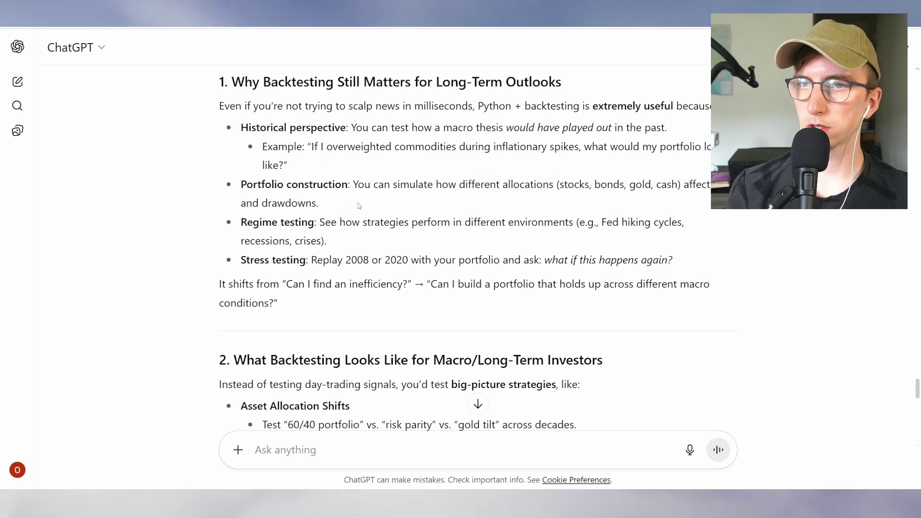
scroll(414, 135, "down", 3)
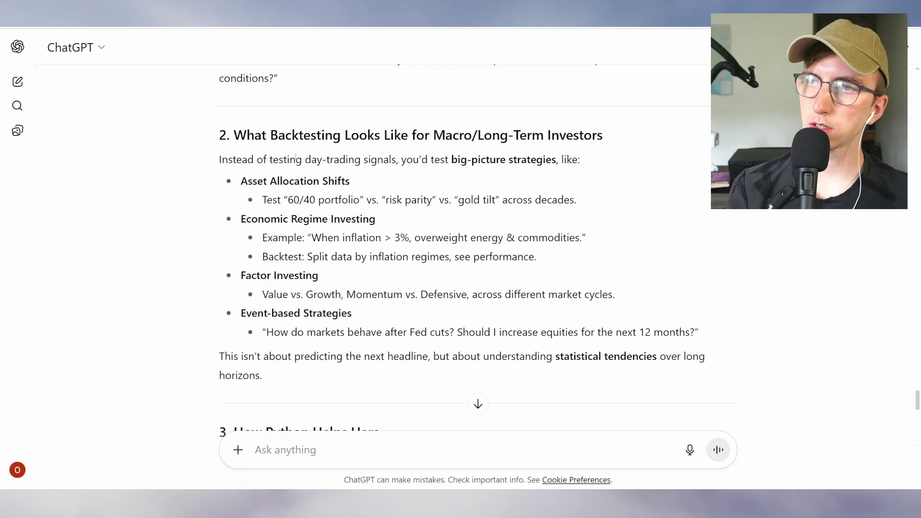
scroll(496, 155, "down", 1)
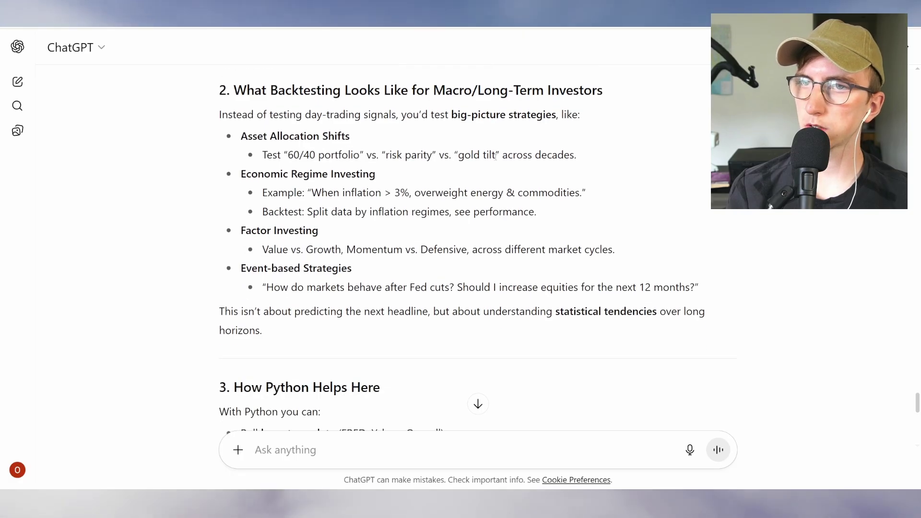
- Read the Asset Allocation Shifts section, highlighting the 60/40 portfolio versus risk parity test line
triple_click(288, 134)
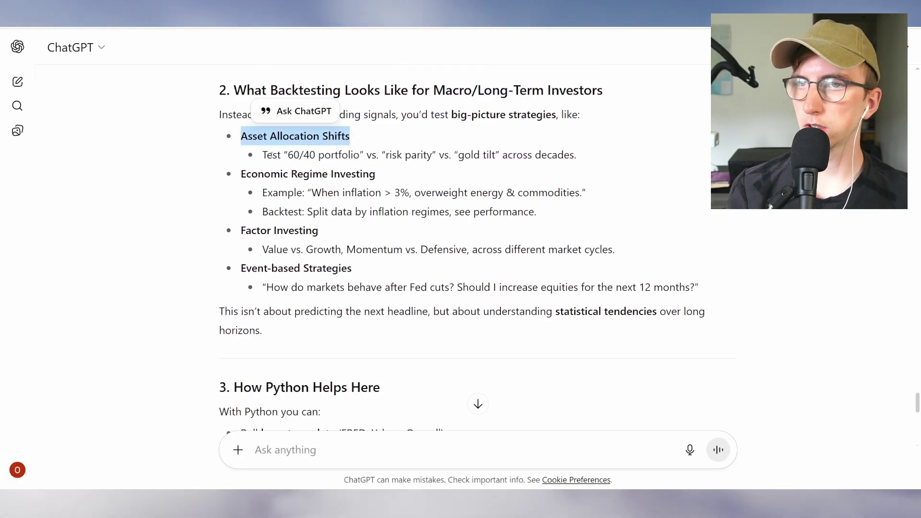
left_click_drag(283, 154, 500, 155)
left_click(612, 159)
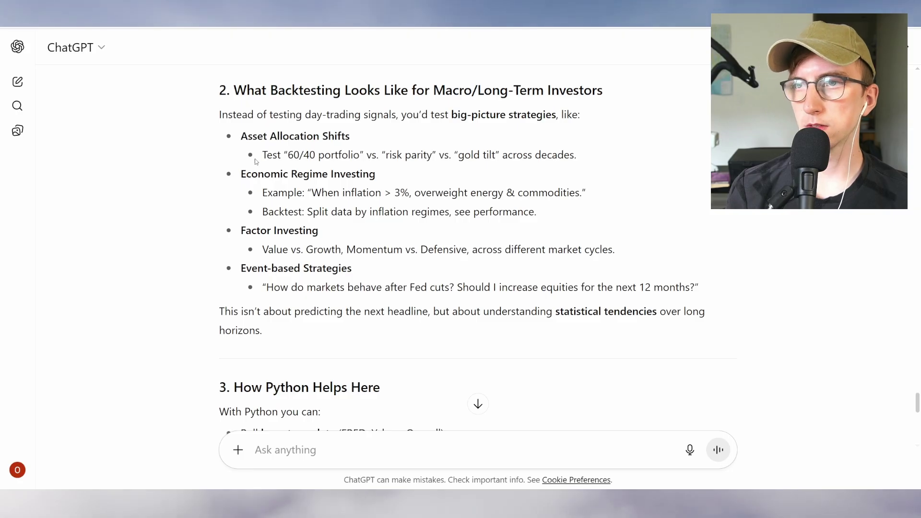
left_click(561, 148)
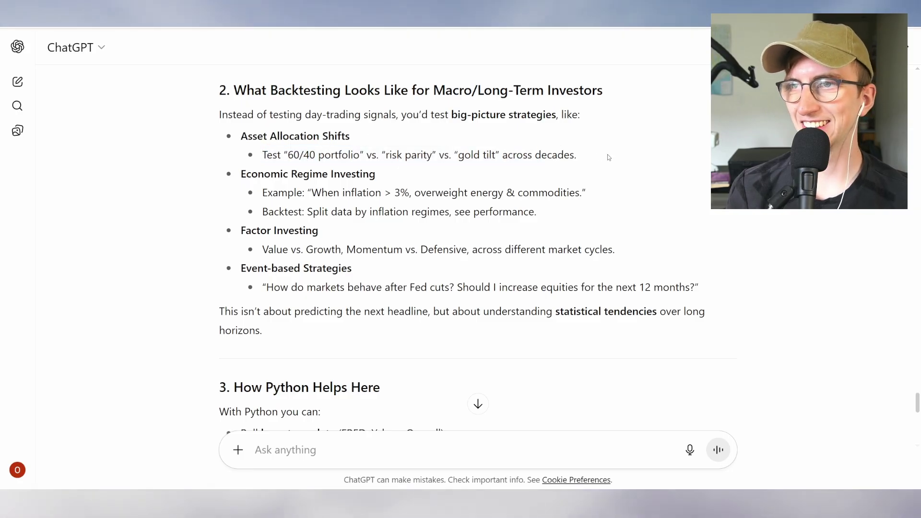
mouse_move(576, 155)
left_mouse_down()
mouse_move(241, 135)
mouse_move(445, 155)
left_mouse_up()
left_click(242, 135)
left_click(500, 153)
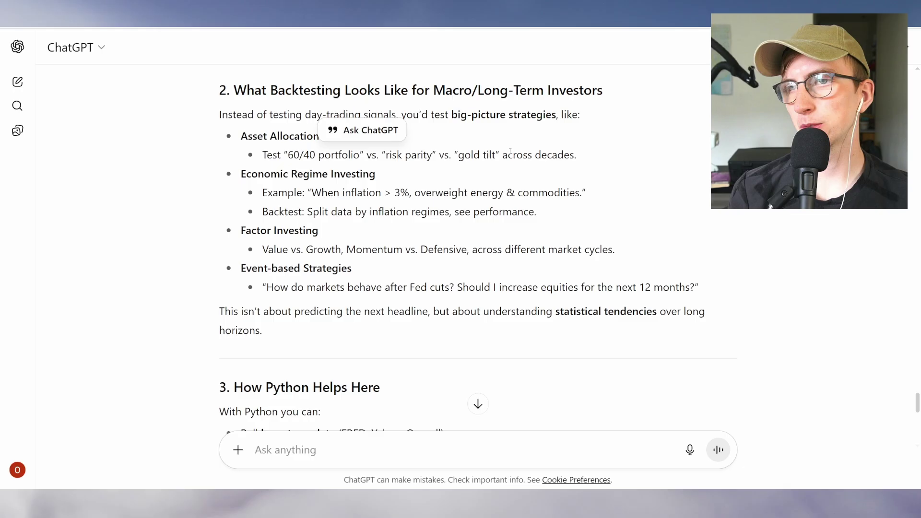
left_click_drag(576, 155, 272, 155)
left_click(502, 155)
scroll(502, 155, "down", 1)
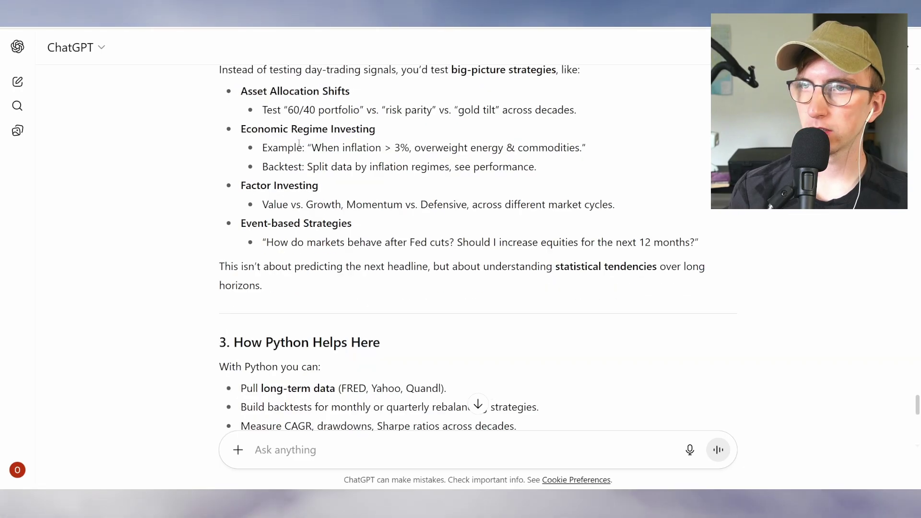
left_click_drag(311, 147, 507, 148)
- Select the 'When inflation > 3%: overweight energy & commodities' rule as the example to backtest in Python
left_click(517, 147)
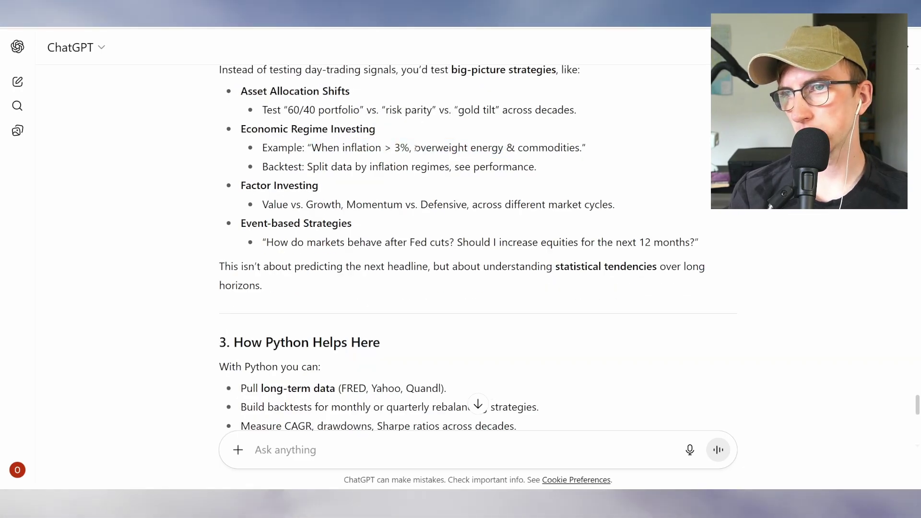
left_click_drag(415, 148, 586, 147)
left_click(587, 156)
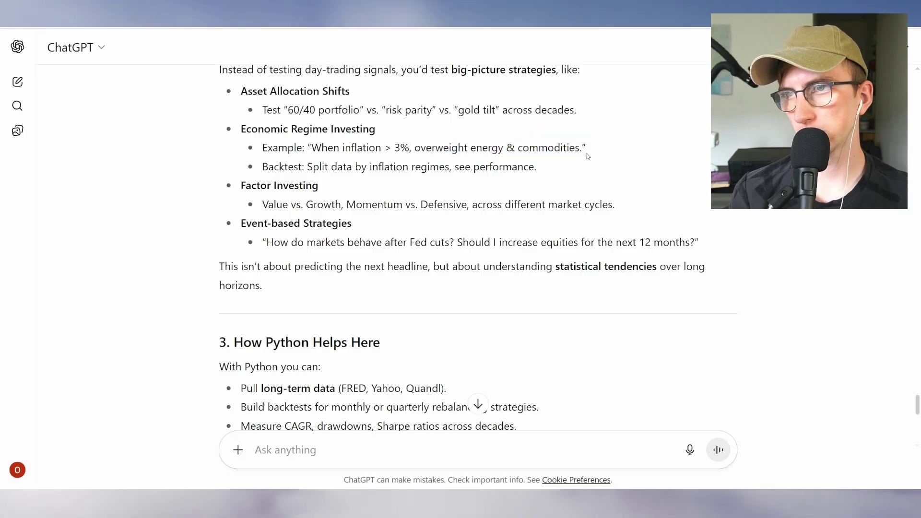
left_click_drag(311, 147, 572, 148)
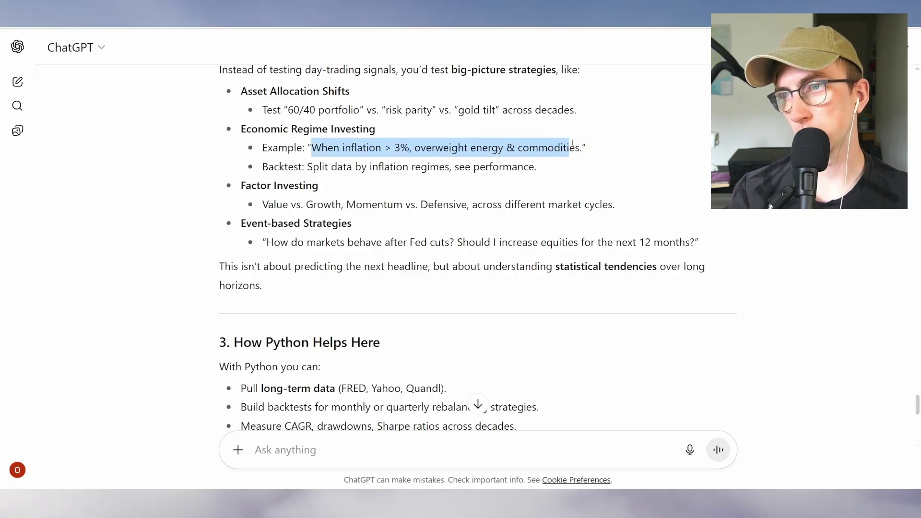
scroll(478, 287, "down", 5)
left_click_drag(262, 163, 455, 164)
left_click(455, 164)
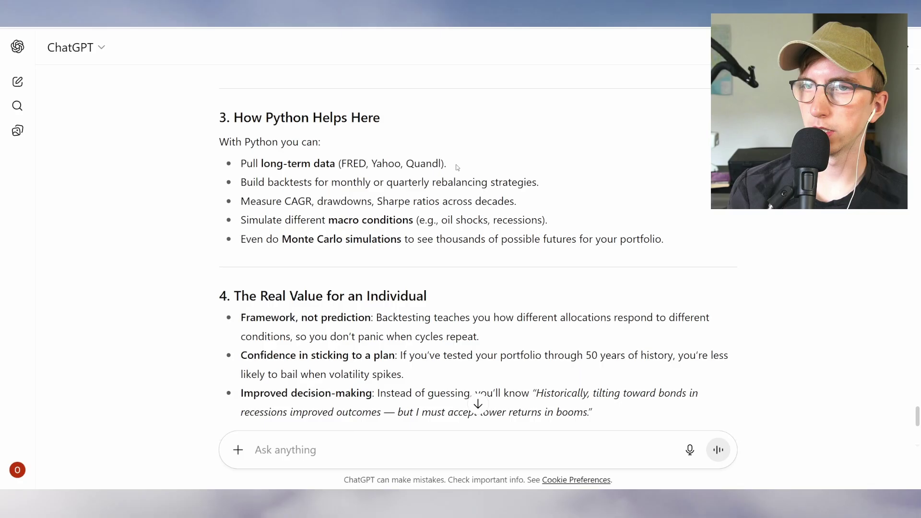
scroll(311, 182, "down", 1)
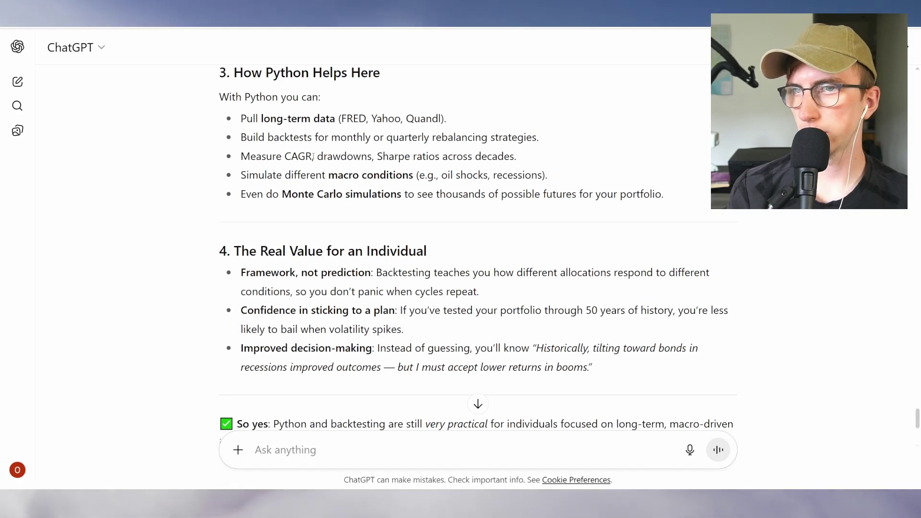
scroll(313, 156, "down", 1)
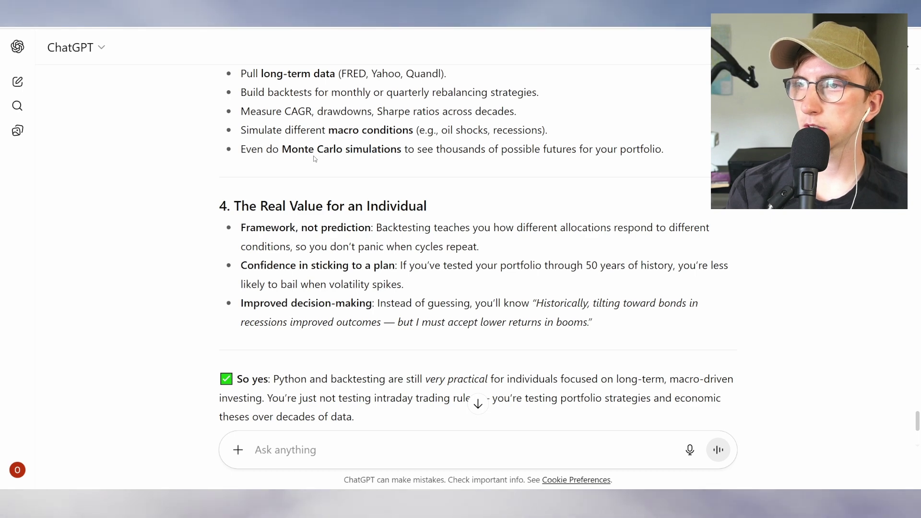
scroll(313, 155, "down", 1)
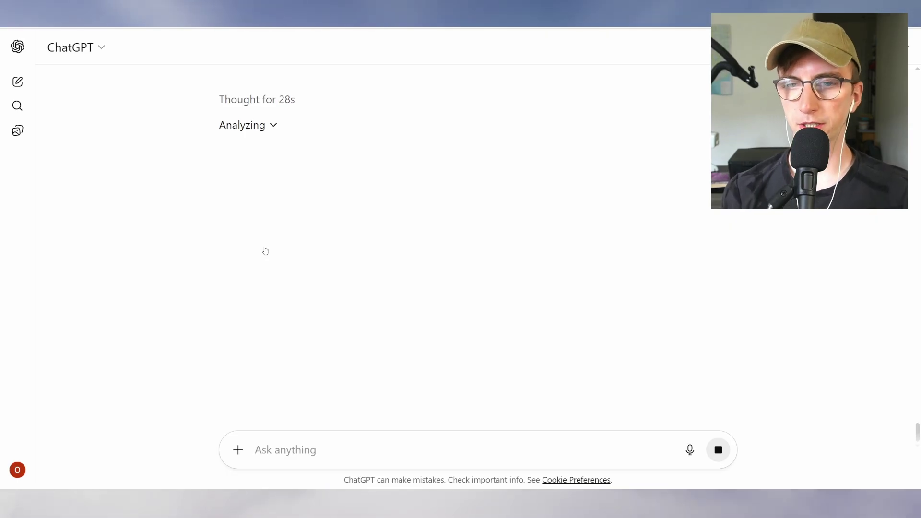
scroll(399, 231, "up", 1)
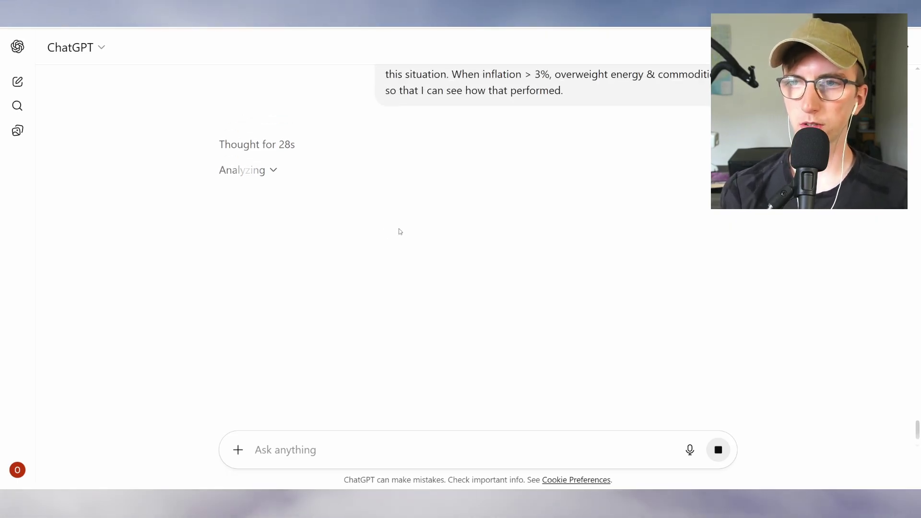
scroll(405, 228, "up", 1)
scroll(425, 252, "up", 1)
scroll(407, 304, "up", 1)
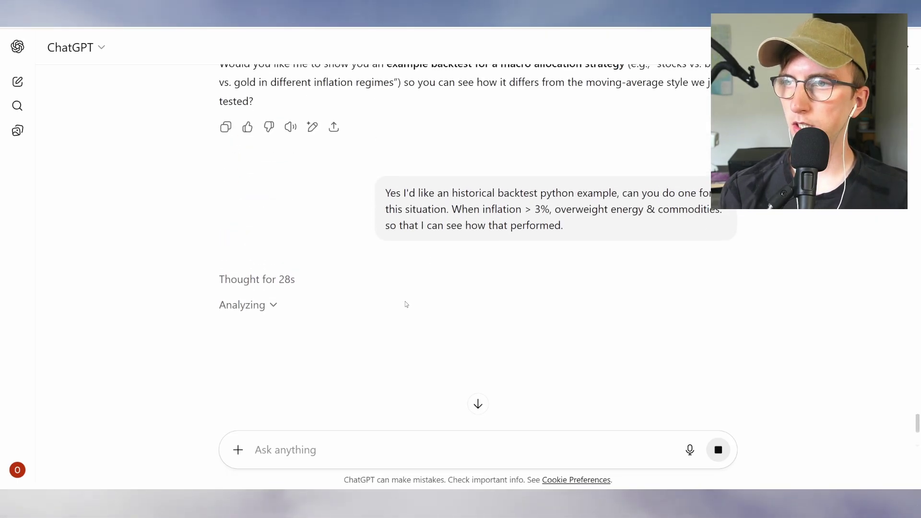
scroll(405, 303, "down", 2)
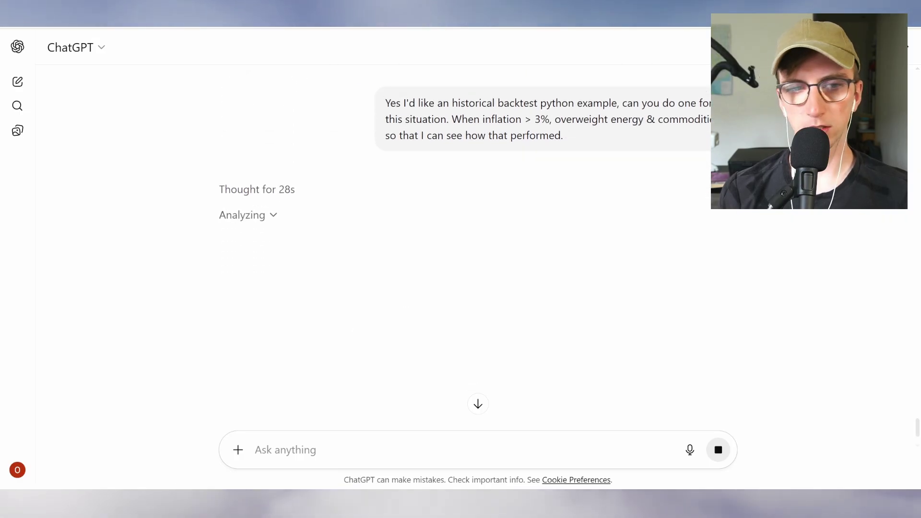
key("alt+Tab")
scroll(374, 216, "down", 7)
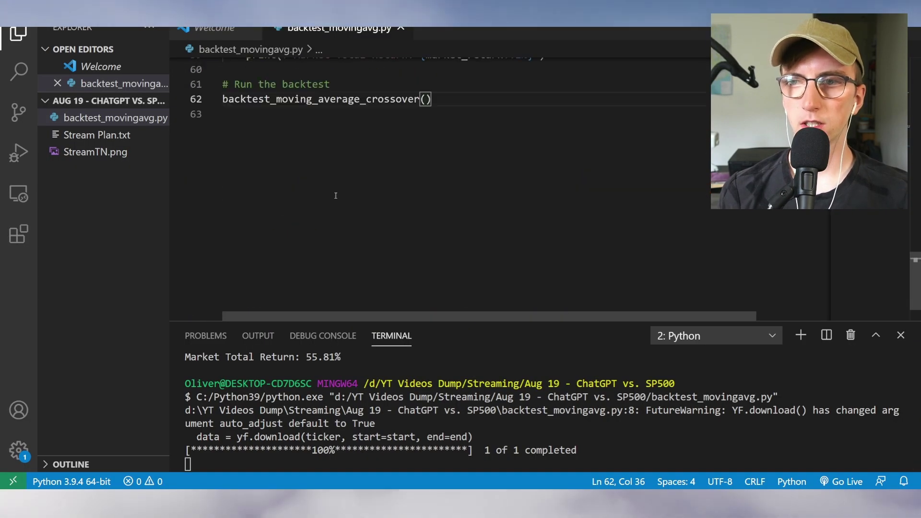
scroll(335, 195, "up", 8)
scroll(331, 198, "up", 8)
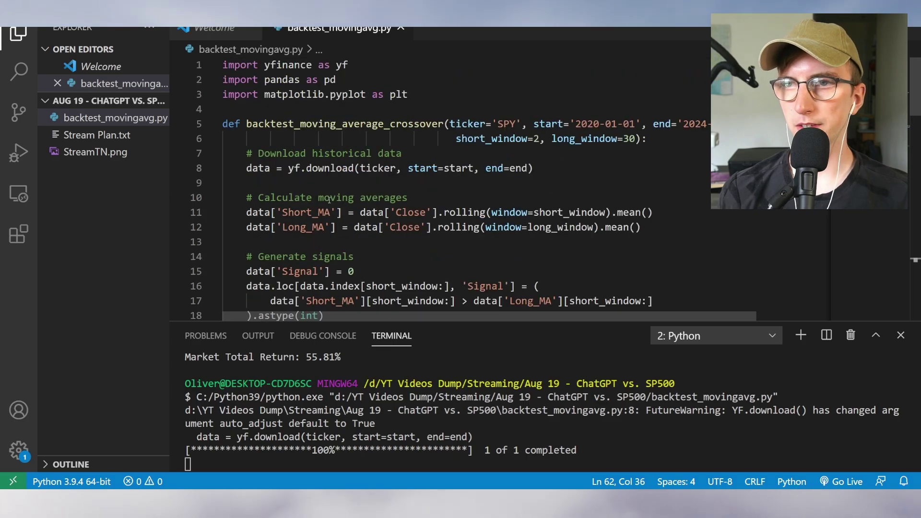
scroll(371, 147, "down", 8)
scroll(371, 148, "down", 1)
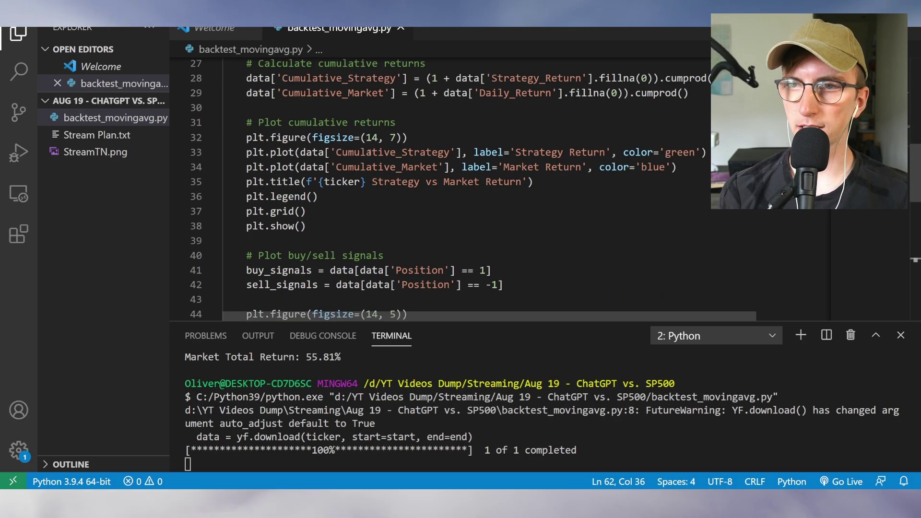
scroll(372, 151, "up", 3)
scroll(373, 151, "up", 1)
scroll(360, 148, "up", 5)
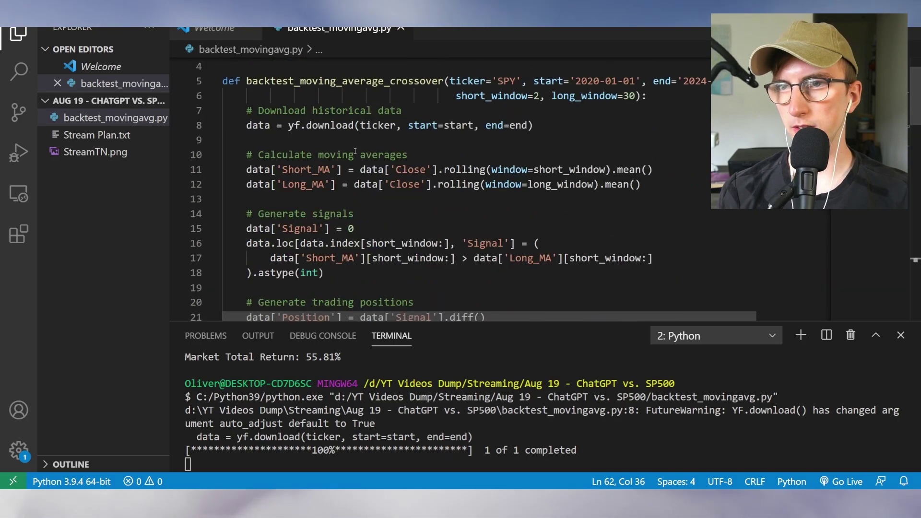
scroll(256, 140, "down", 3)
- Review backtest_movingavg.py's moving-average calculation, cumulative-return plotting and historical data download lines
left_click_drag(641, 131, 228, 87)
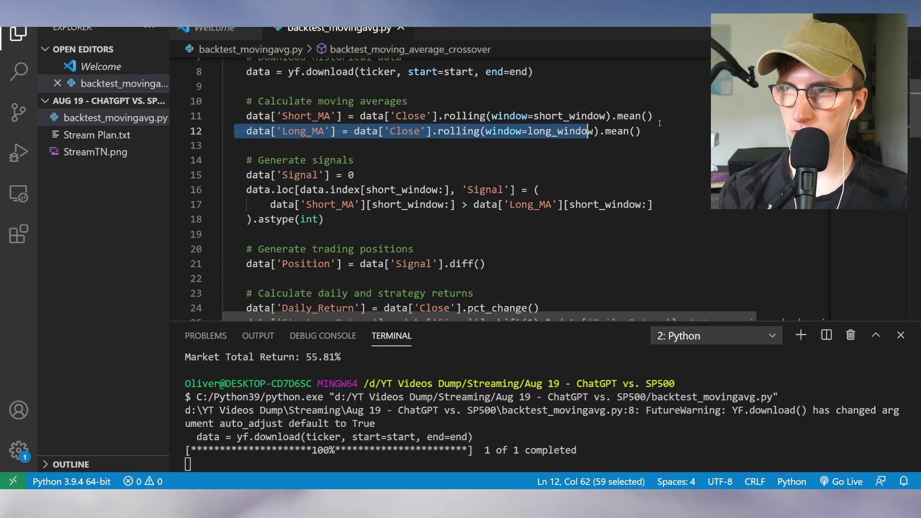
left_click(547, 116)
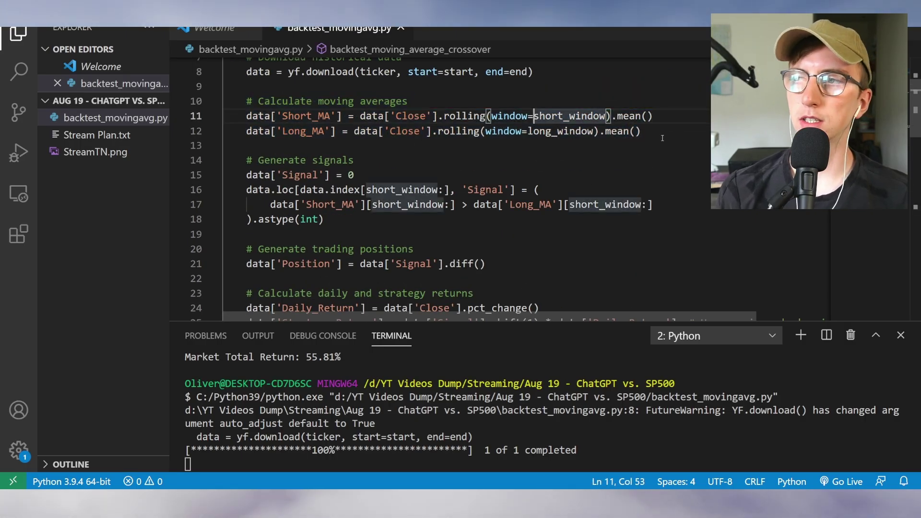
scroll(433, 181, "down", 6)
scroll(432, 180, "down", 2)
left_click_drag(306, 130, 284, 70)
left_click(388, 130)
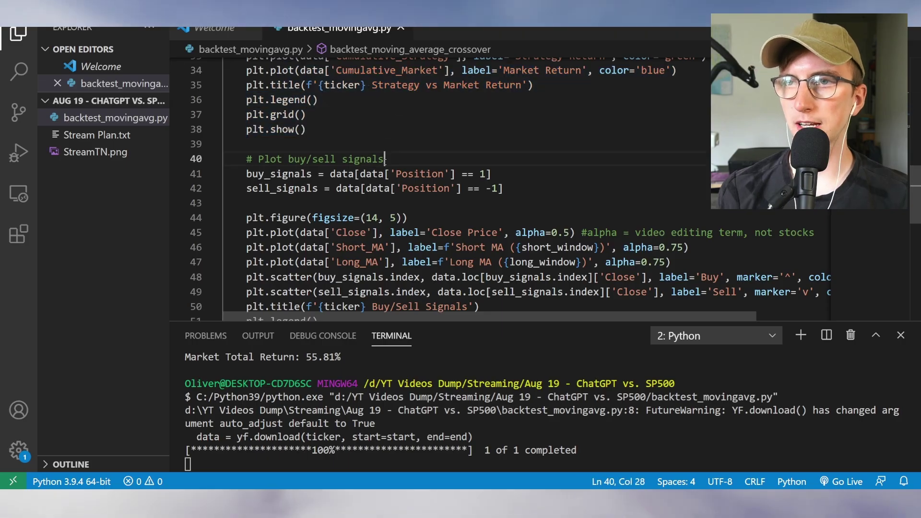
scroll(388, 129, "up", 3)
scroll(389, 178, "down", 4)
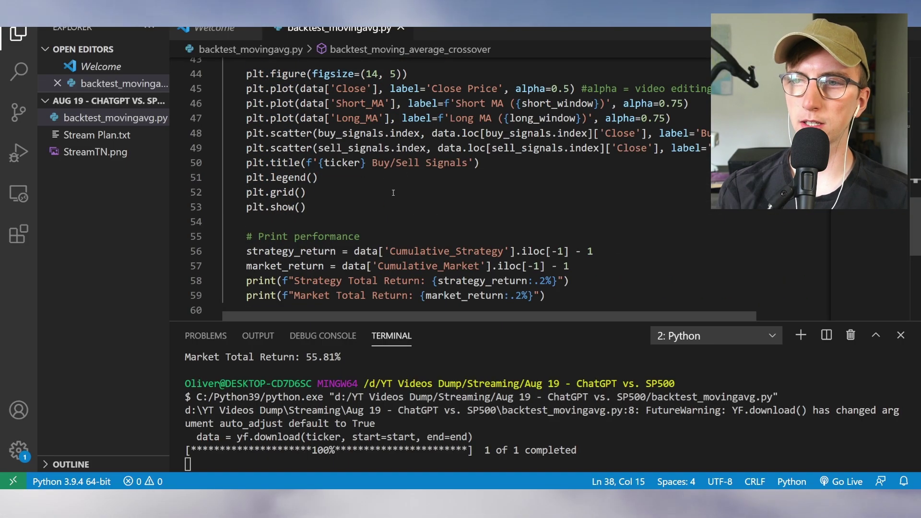
left_click(352, 236)
scroll(352, 180, "down", 3)
scroll(433, 173, "up", 14)
scroll(493, 172, "up", 2)
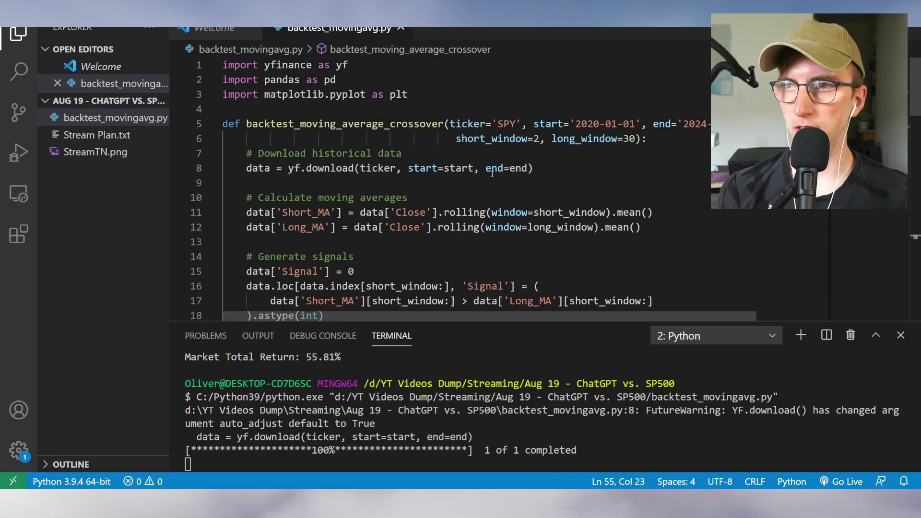
left_click(573, 155)
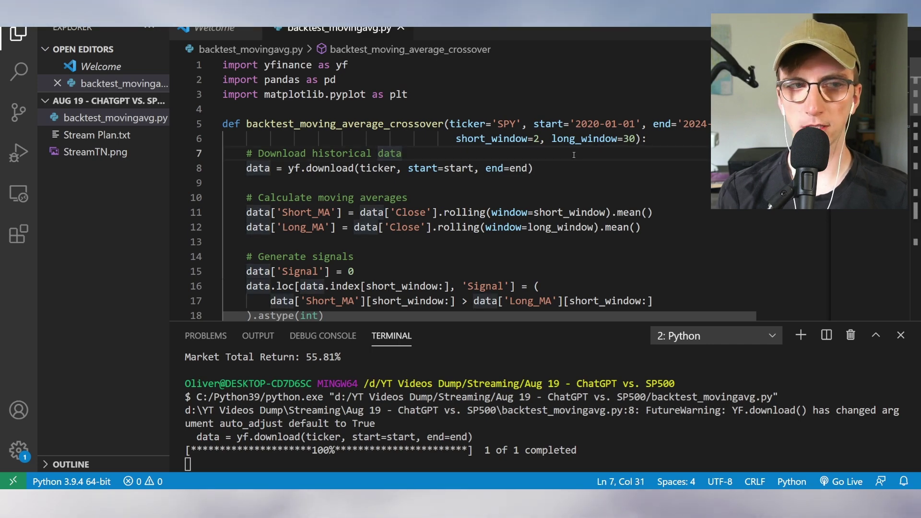
- Switch back to ChatGPT's finished regime backtest with its equity-curve, inflation-regime and weights charts
key("alt+Tab")
scroll(360, 353, "down", 2)
scroll(376, 322, "down", 4)
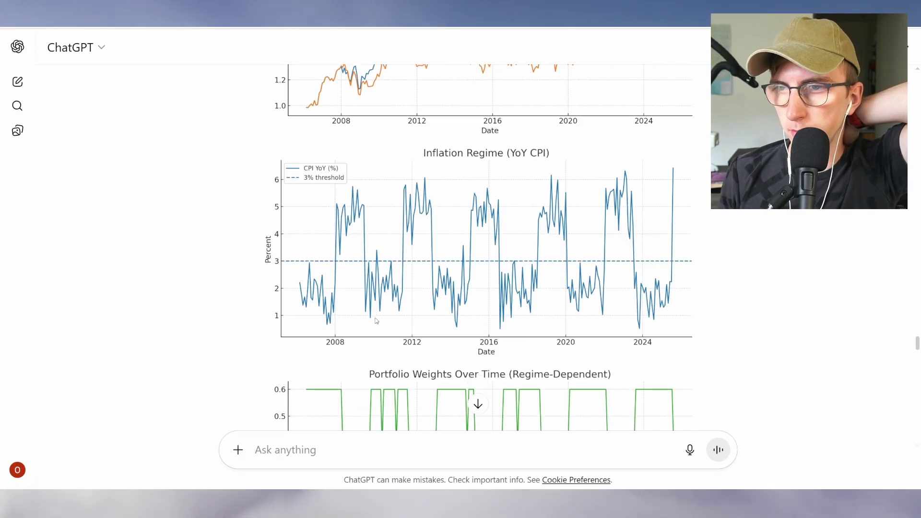
scroll(333, 265, "up", 2)
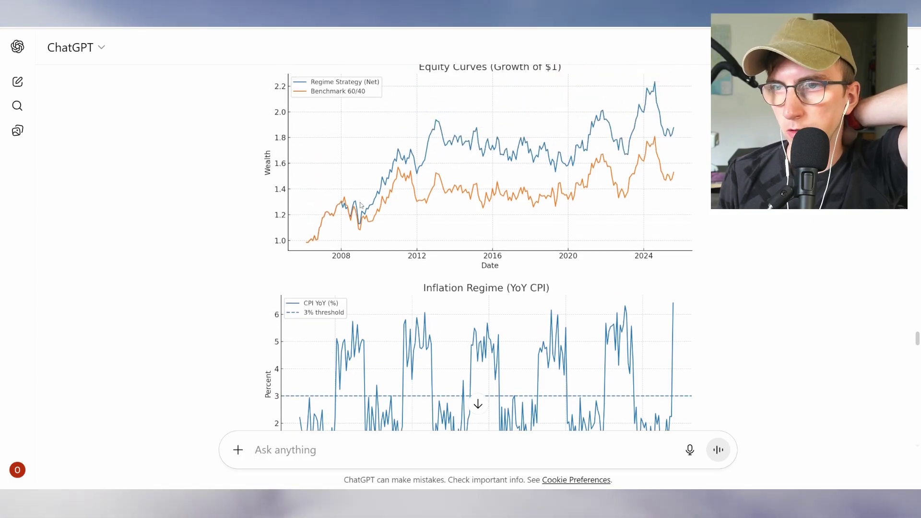
scroll(390, 198, "down", 6)
scroll(405, 212, "down", 2)
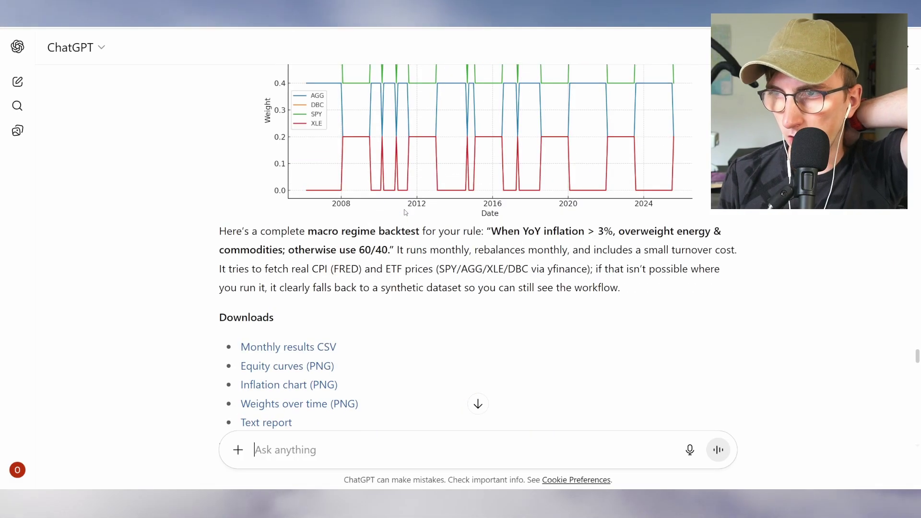
scroll(405, 212, "up", 6)
scroll(392, 274, "up", 2)
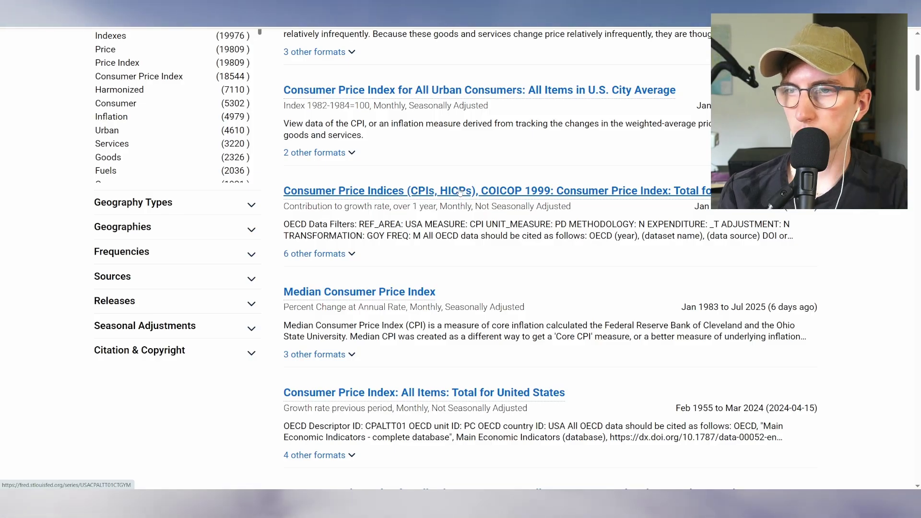
- Browse the Median CPI series, return, and select the Notes sentence explaining how the Sticky Price CPI is built
left_click(354, 298)
scroll(402, 182, "down", 1)
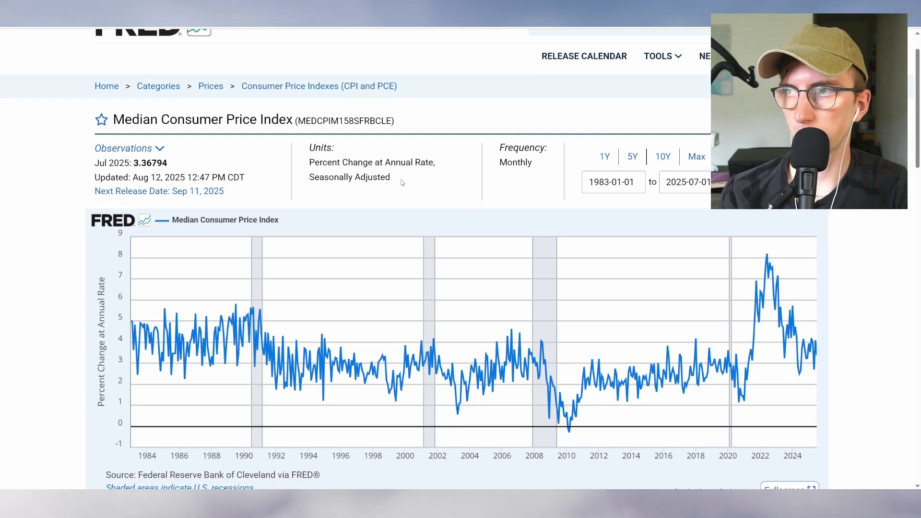
scroll(401, 183, "down", 1)
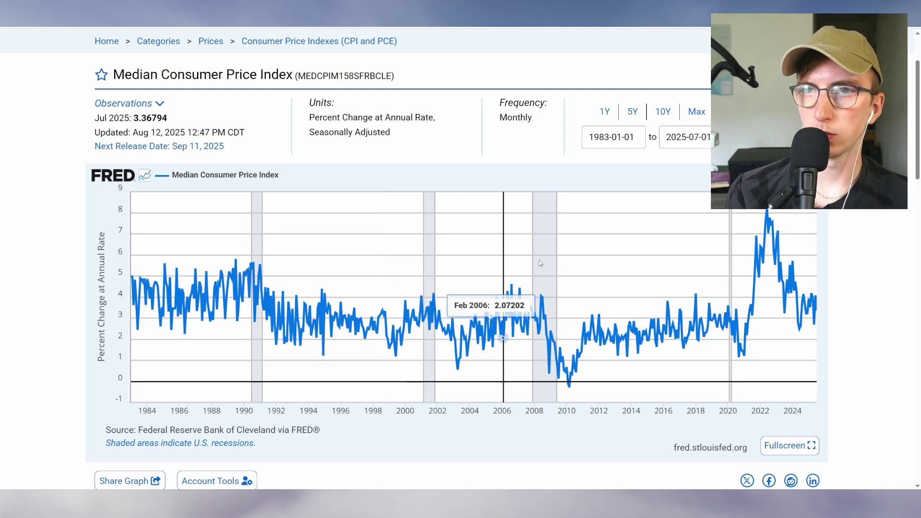
scroll(540, 264, "down", 2)
scroll(503, 266, "down", 1)
scroll(350, 279, "down", 3)
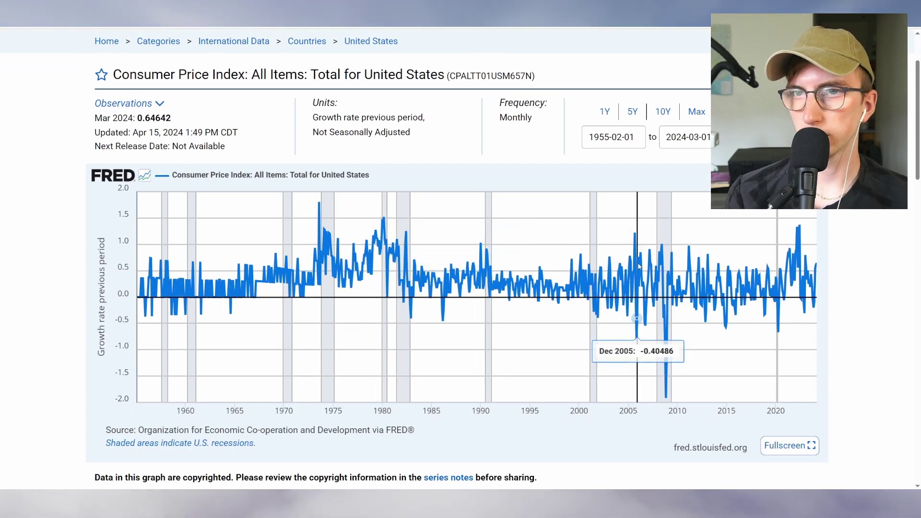
key("alt+Left")
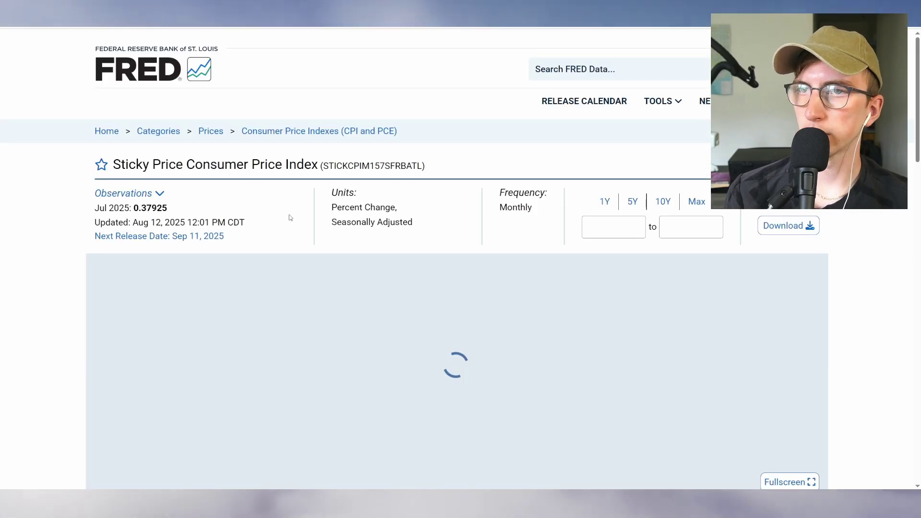
scroll(75, 216, "down", 5)
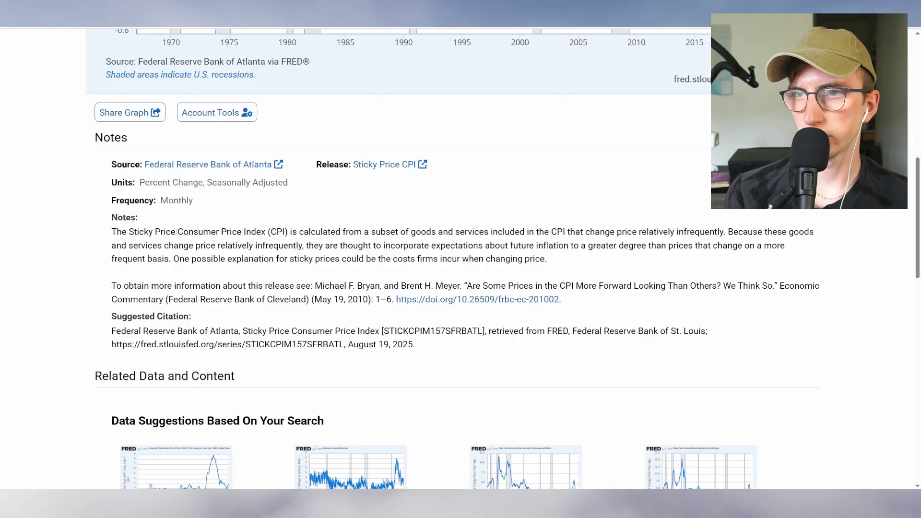
left_click_drag(112, 231, 198, 232)
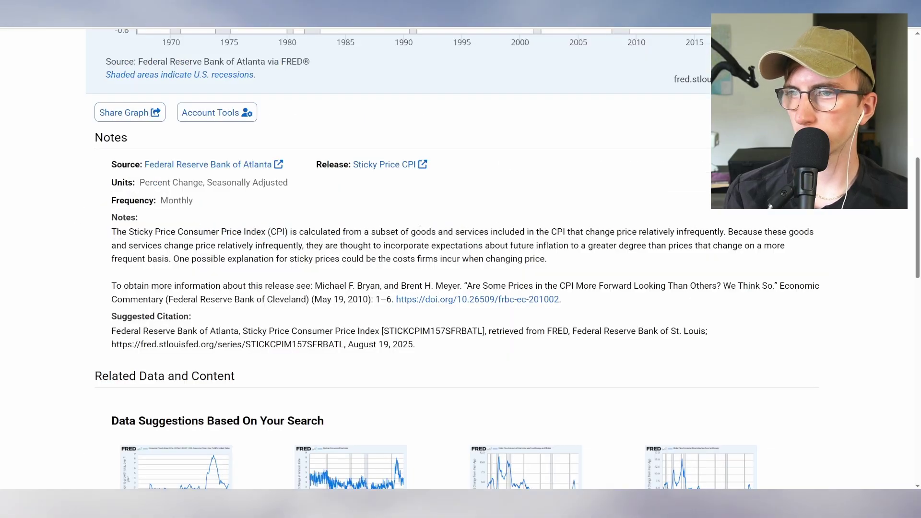
left_click_drag(112, 232, 271, 232)
left_click_drag(371, 232, 469, 244)
left_click_drag(178, 232, 545, 232)
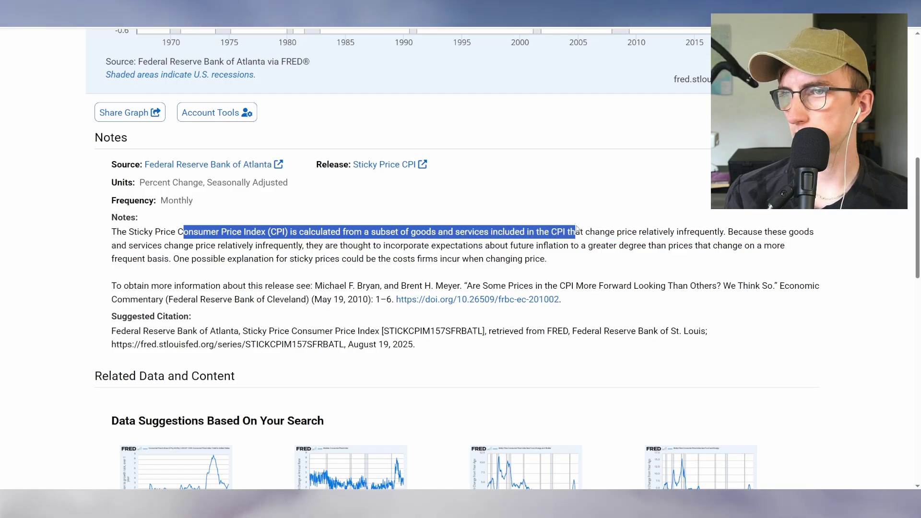
left_click_drag(678, 232, 725, 231)
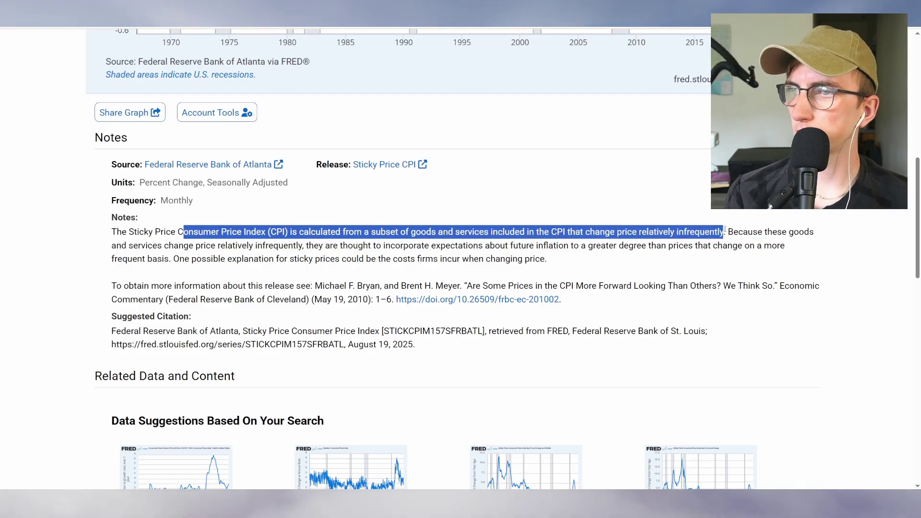
left_click(725, 232)
scroll(742, 288, "up", 5)
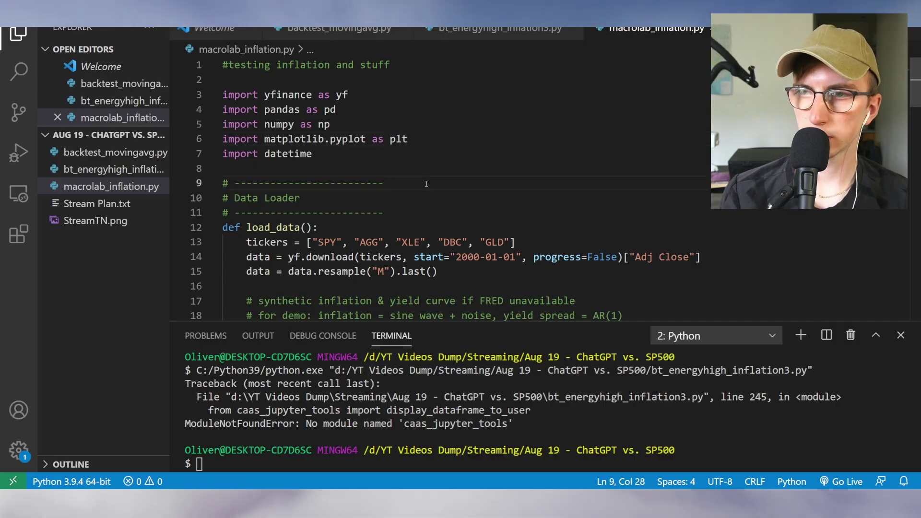
- Replace macrolab_inflation.py with the new macro-regime backtest code and change the download key 'Adj Close' to 'Close'
key("ctrl+a")
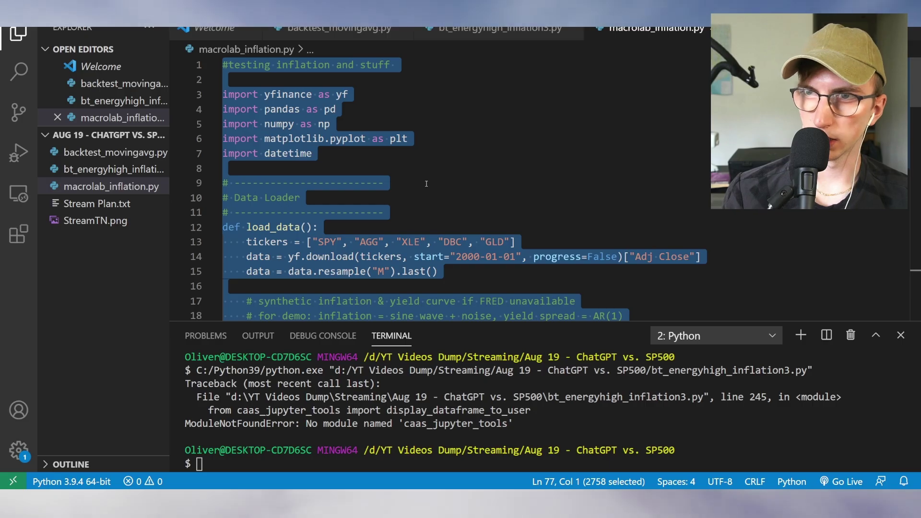
key("ctrl+v")
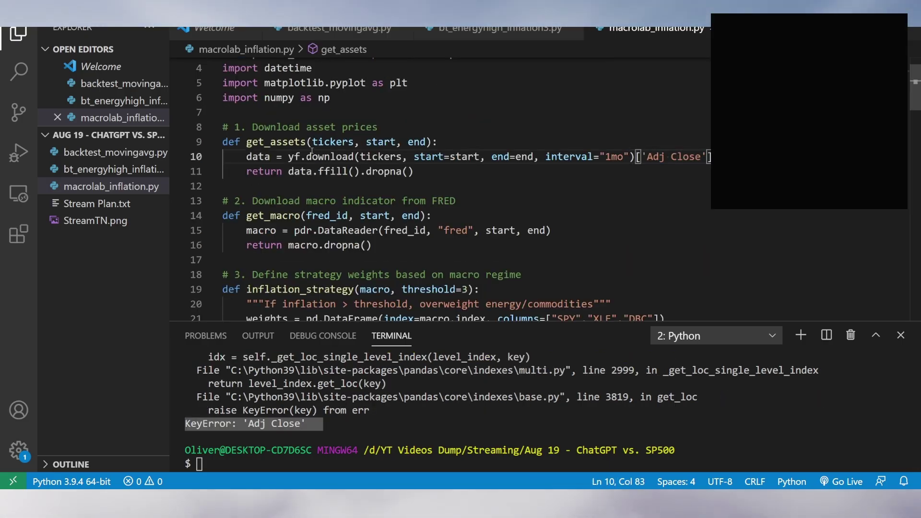
double_click(311, 156)
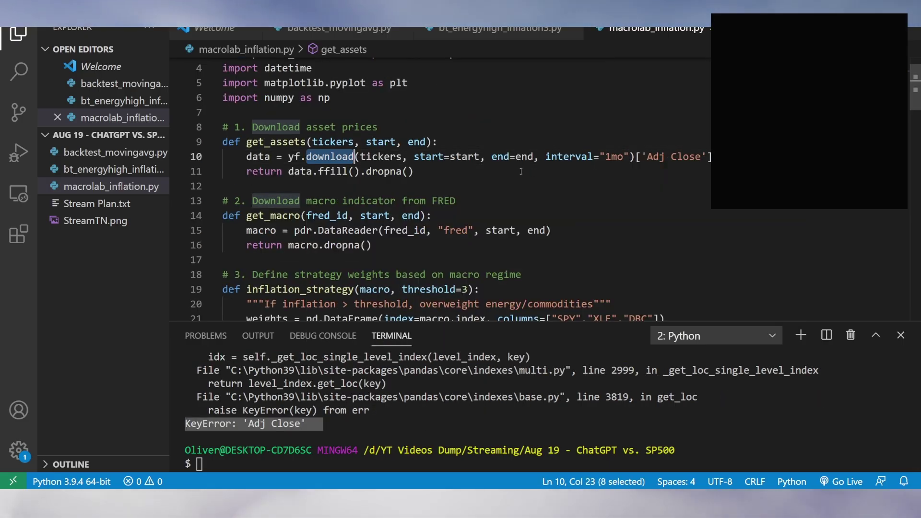
left_click(667, 156)
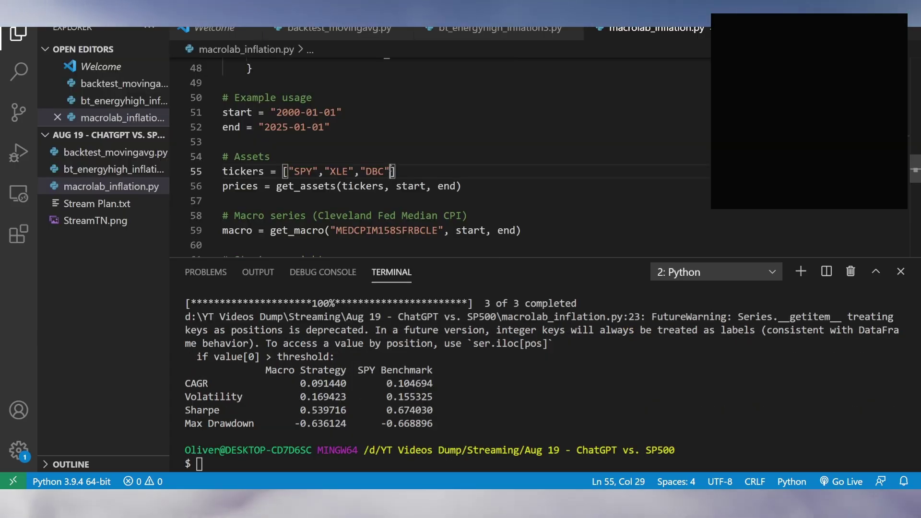
type(",\"AGG\"")
type(".")
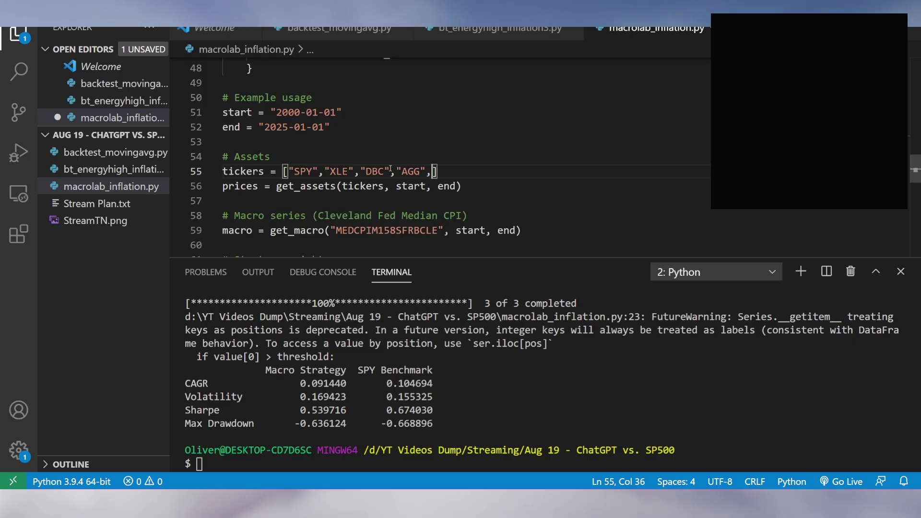
- Add AGG to the tickers and set the high-inflation weights to 0.1, 0.5, 0.1, 0.1, 0.2
key("ctrl+z")
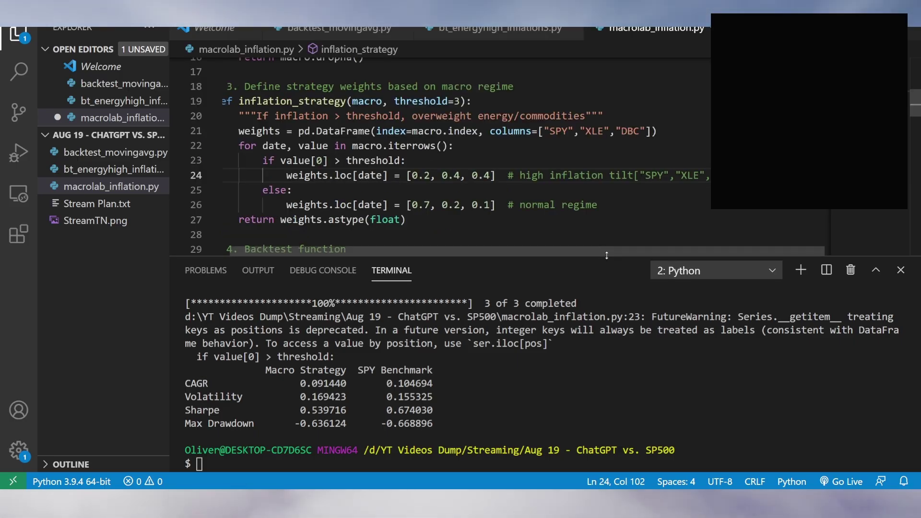
left_click_drag(604, 258, 604, 289)
scroll(652, 198, "left", 1)
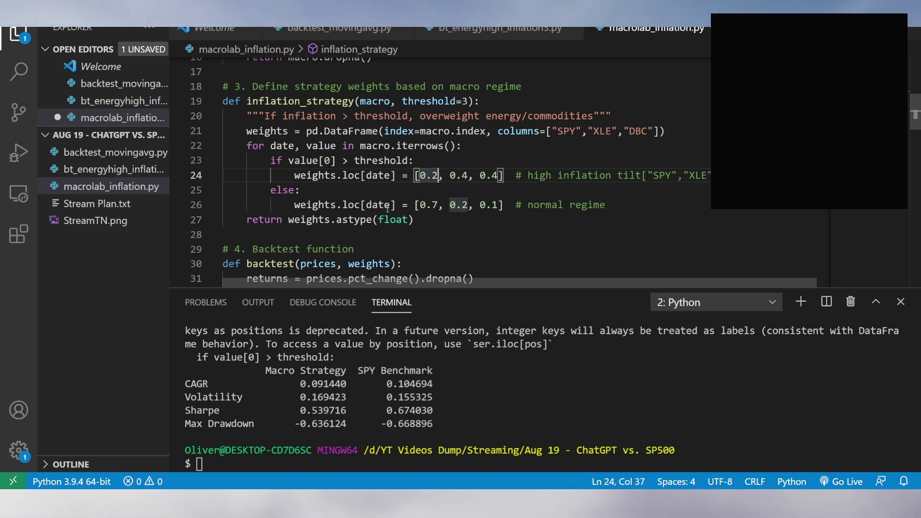
left_click(643, 178)
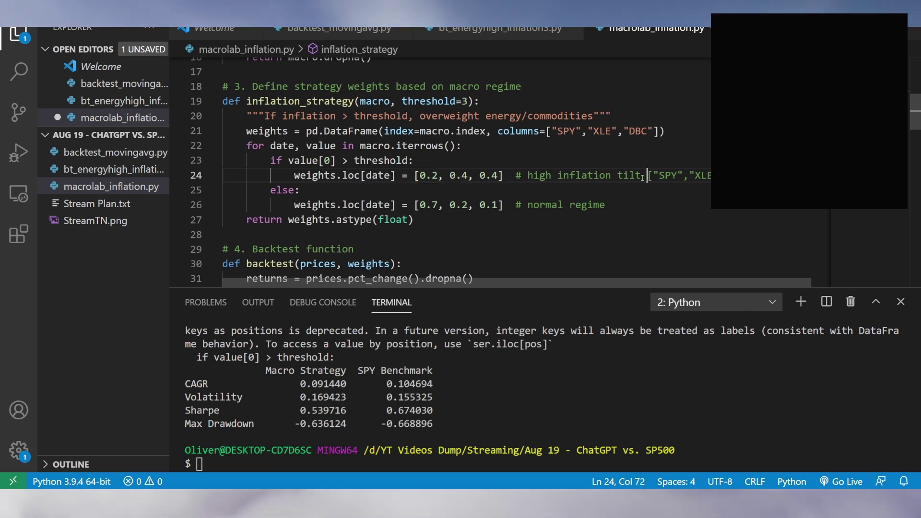
left_click(442, 175)
mouse_move(488, 175)
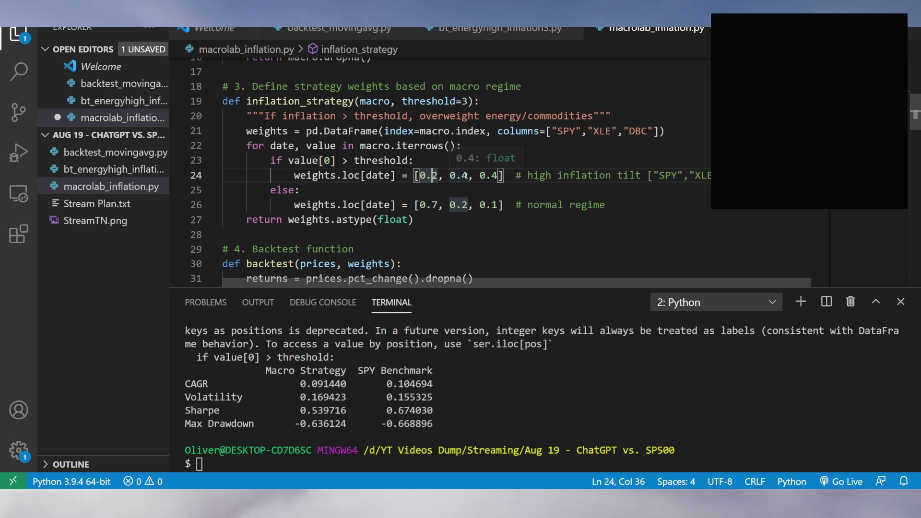
left_click(469, 175)
key("Right")
key("Right")
key("Right")
type(",")
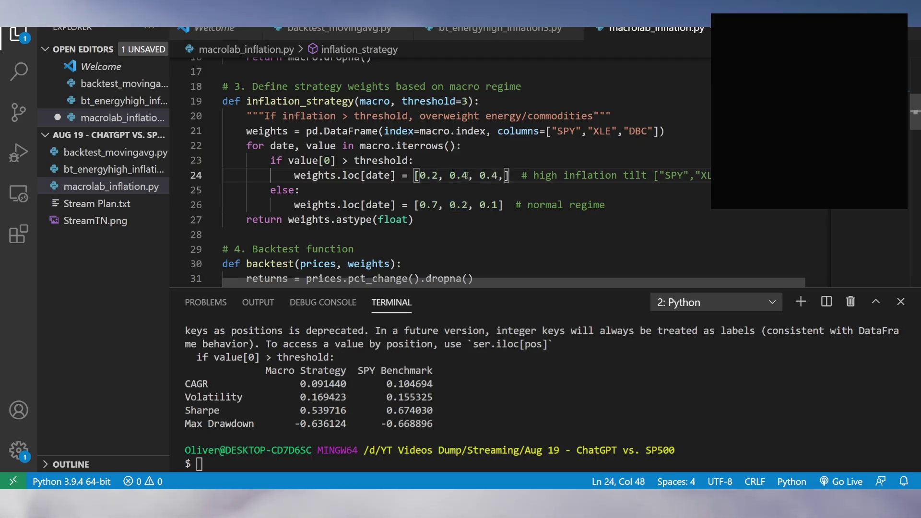
type(",0")
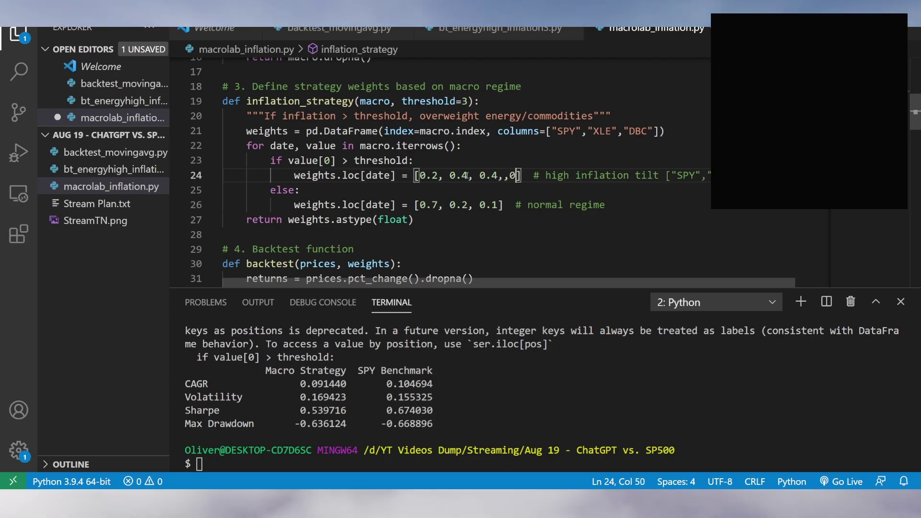
type(".2")
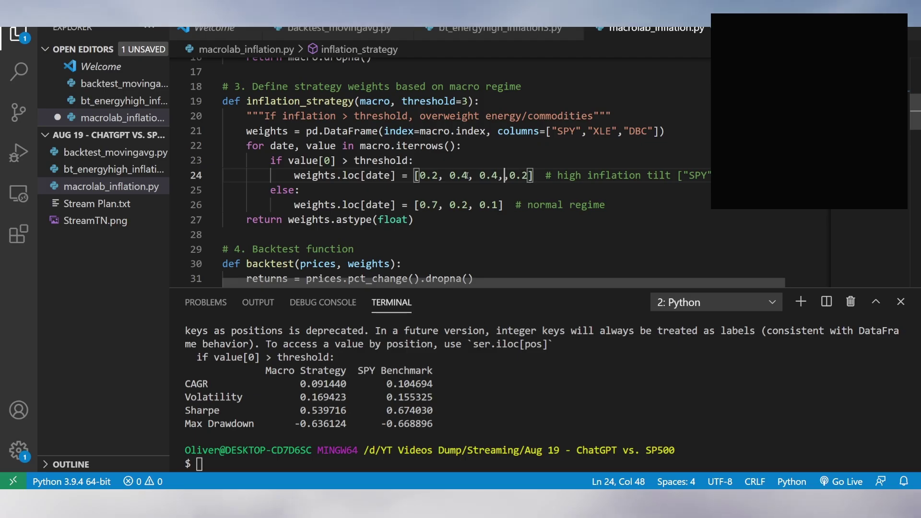
key("Left")
key("BackSpace")
type("2")
left_click(466, 176)
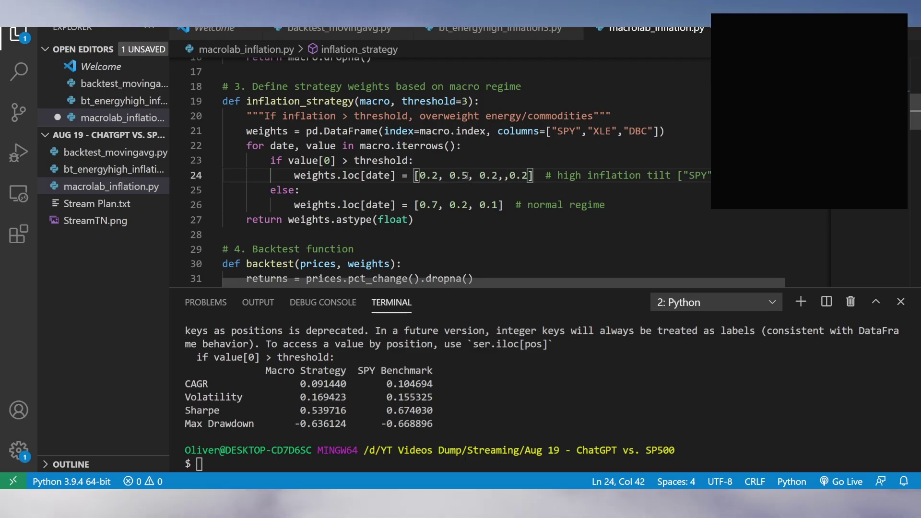
key("Right")
type("0.1")
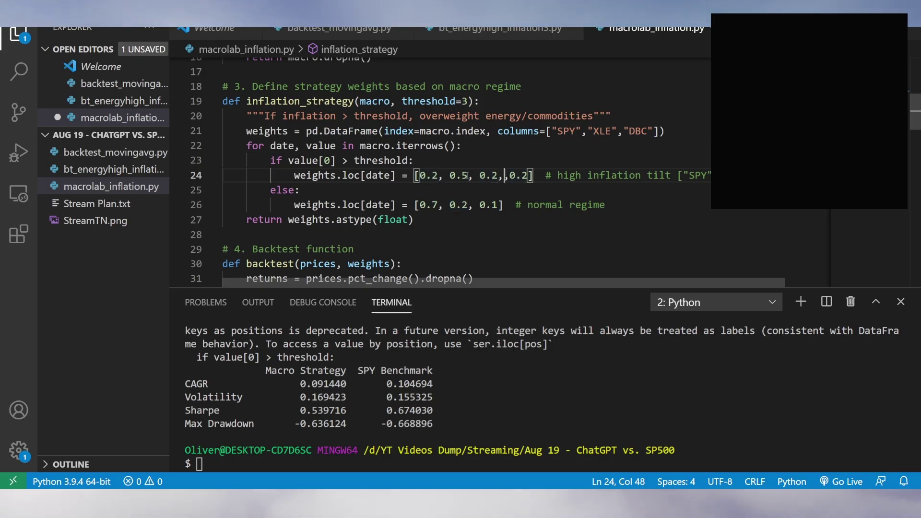
key("ctrl+z")
key("ctrl+z")
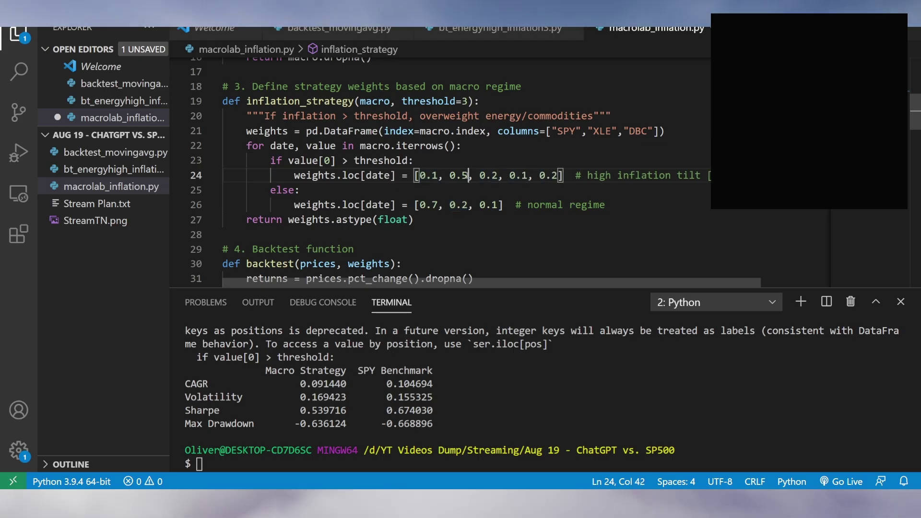
double_click(492, 176)
type("1")
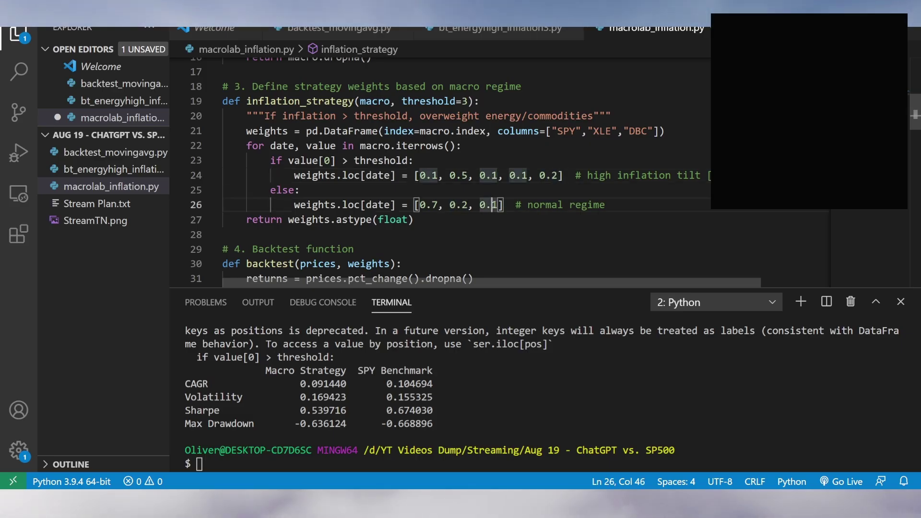
type("1")
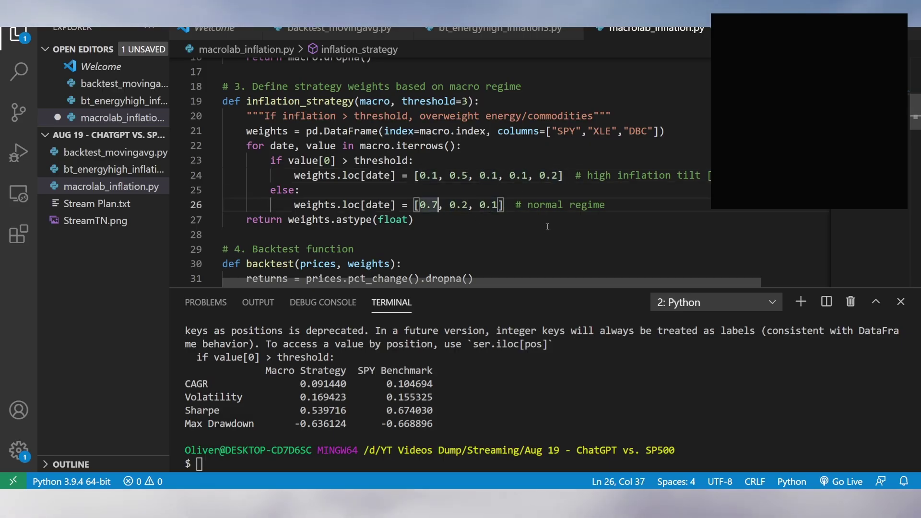
- Set the normal-regime weights to [1.0, 0.0, 0.0, 0.0, 0.0], all SPY, and save the script
key("ctrl+z")
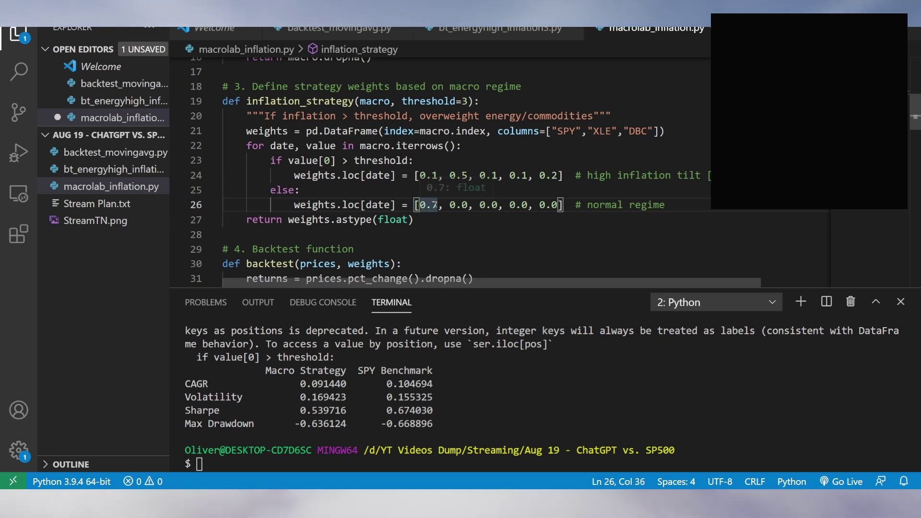
type("1.0")
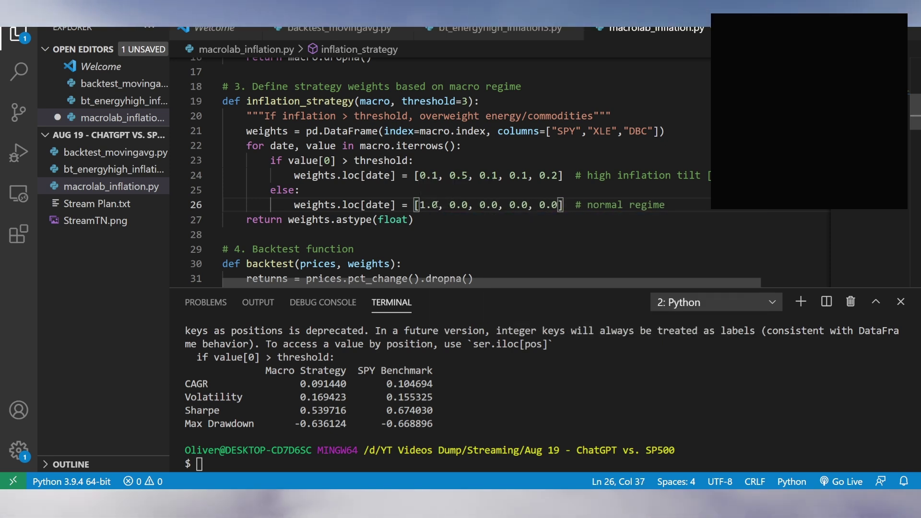
double_click(646, 205)
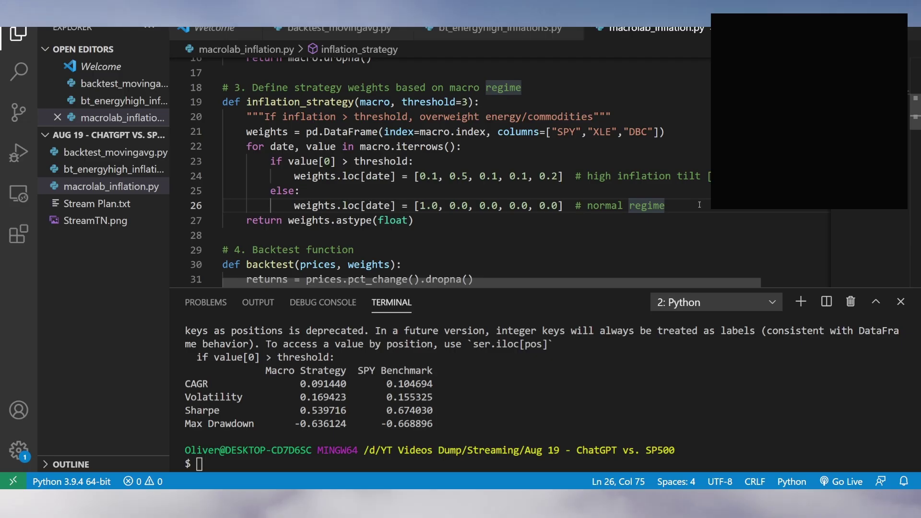
left_click_drag(646, 205, 419, 188)
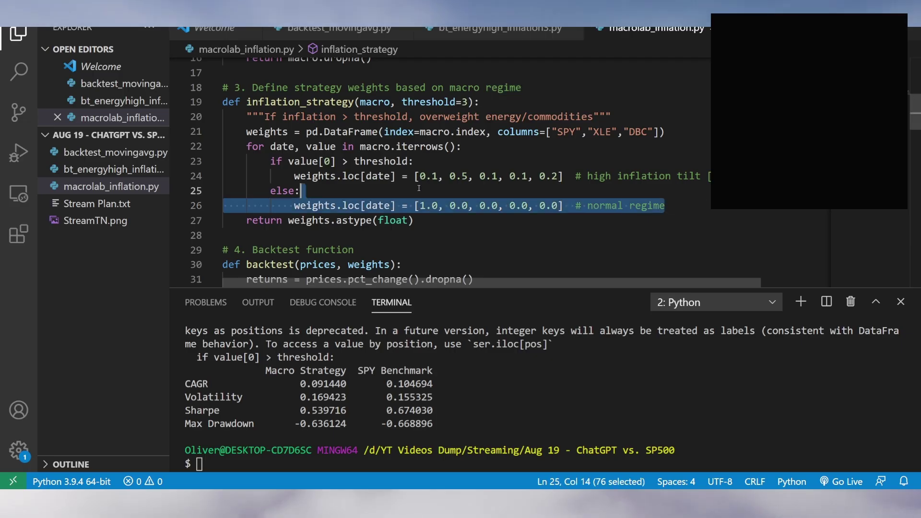
left_click(462, 206)
left_click(440, 176)
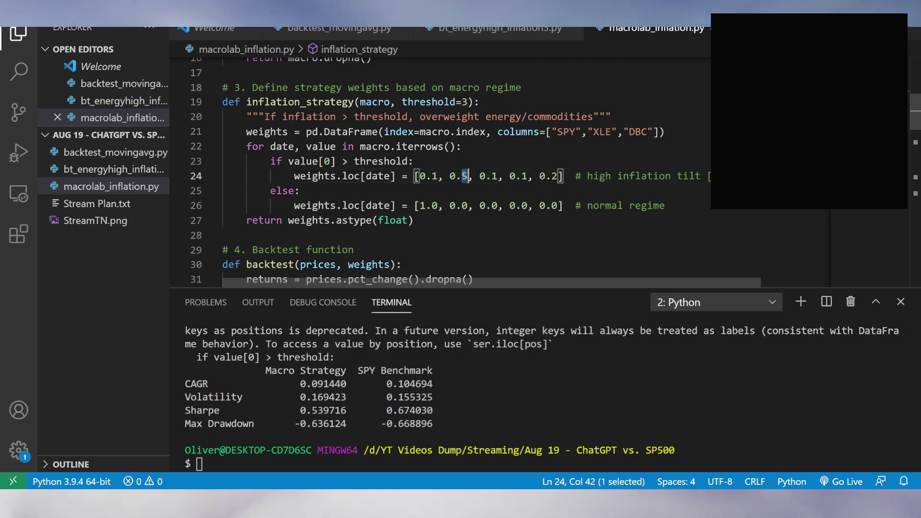
key("ctrl+a")
left_click(678, 176)
scroll(678, 163, "up", 5)
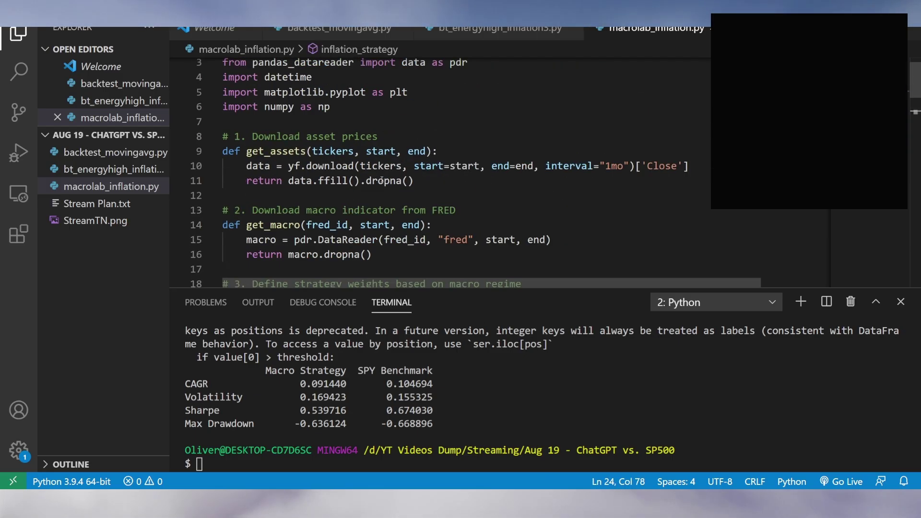
scroll(678, 163, "down", 5)
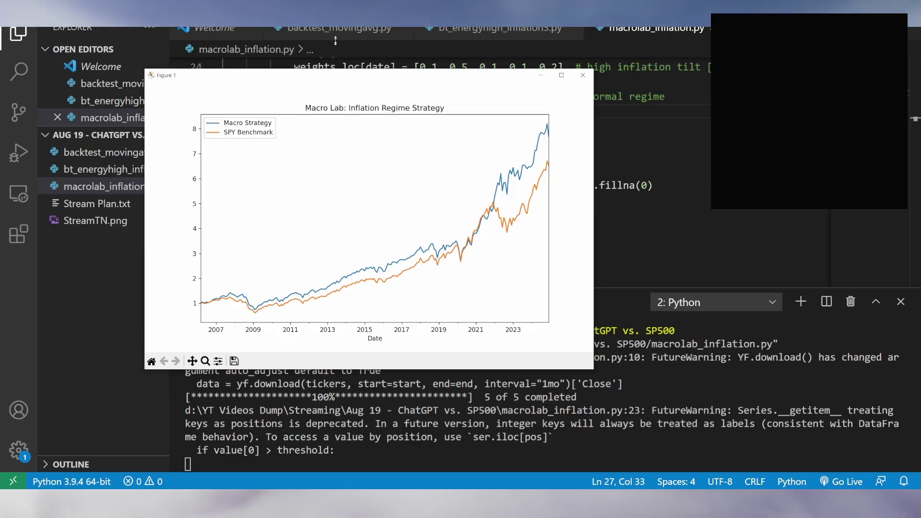
- Inspect the Figure 1 chart of Macro Strategy outgrowing SPY, then close it to show 11.43% versus 10.47% CAGR
left_click_drag(338, 71, 294, 33)
left_click_drag(294, 346, 294, 405)
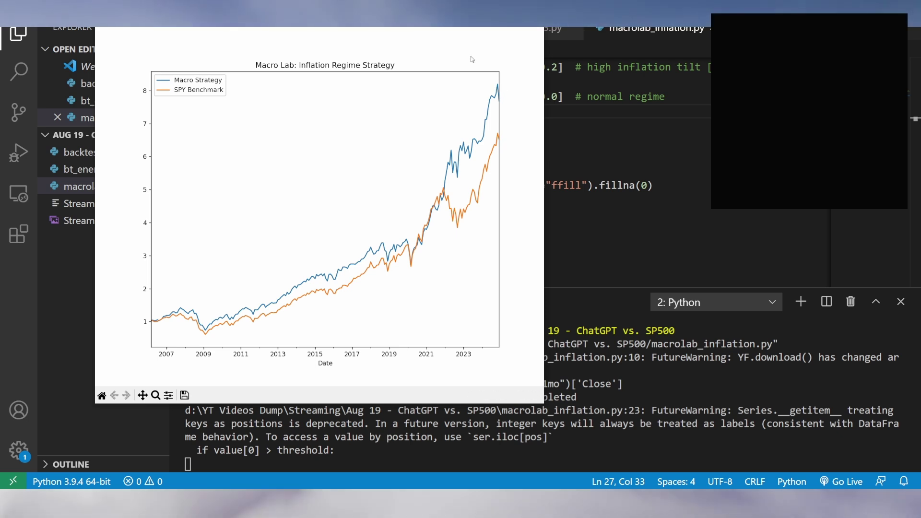
left_click_drag(410, 29, 362, 55)
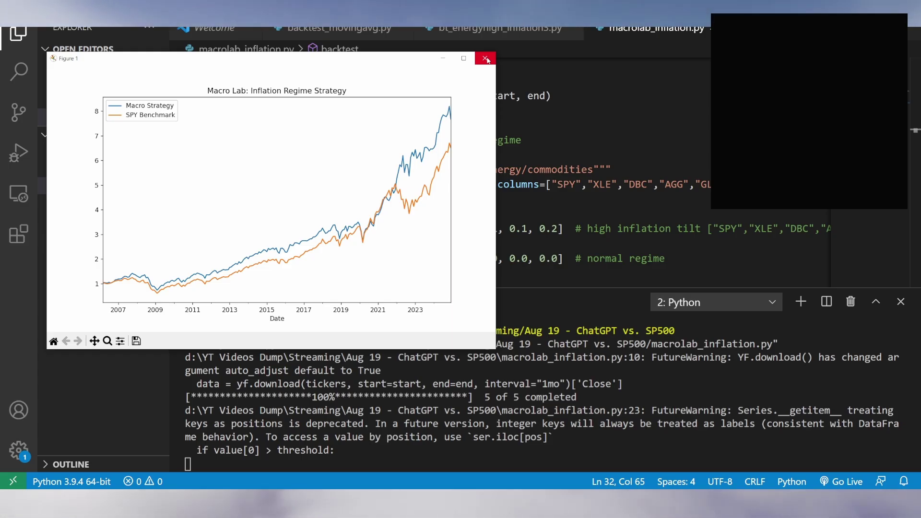
left_click(487, 60)
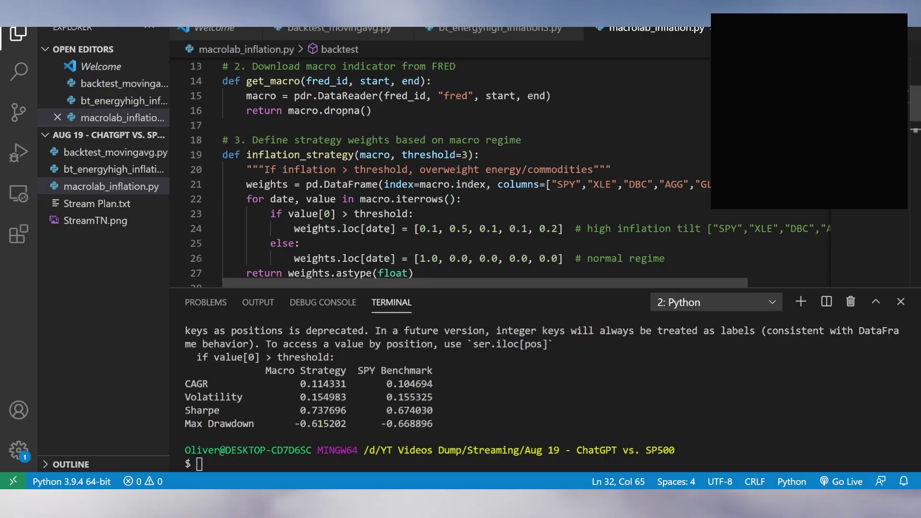